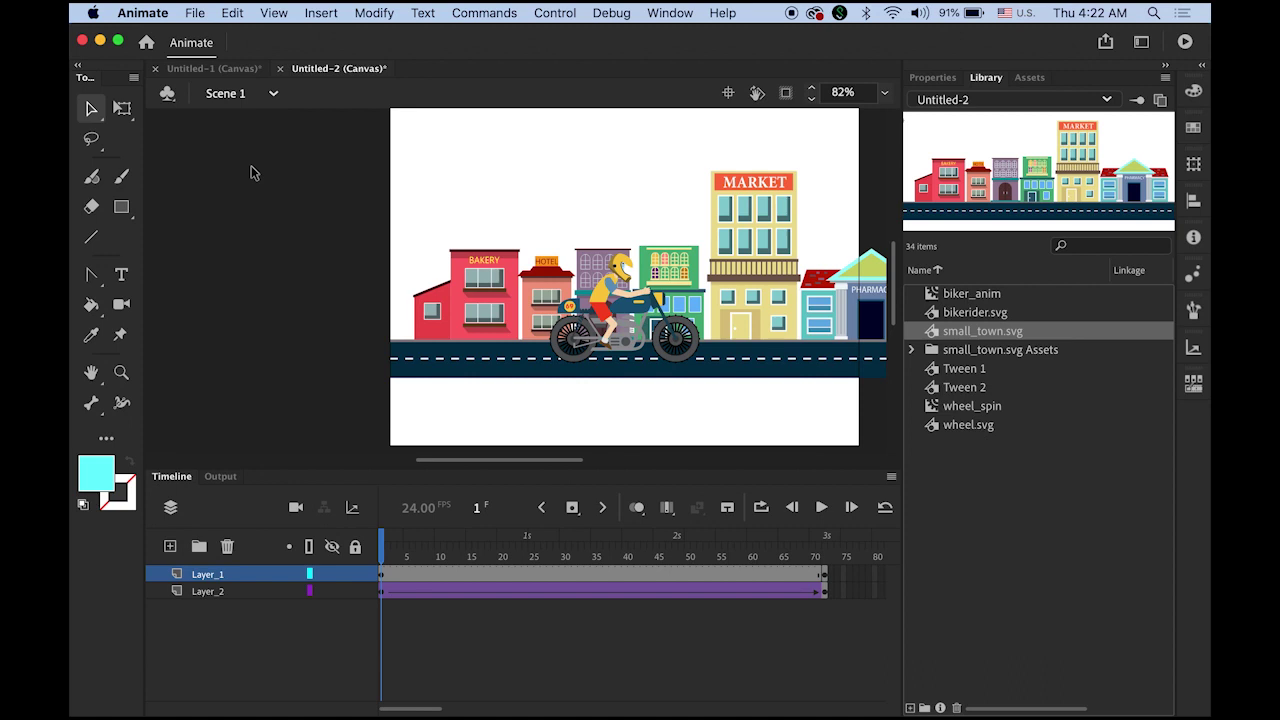
Step: Test the movie with Cmd+Enter and watch the rider pass the town in Chrome
key(super+Return)
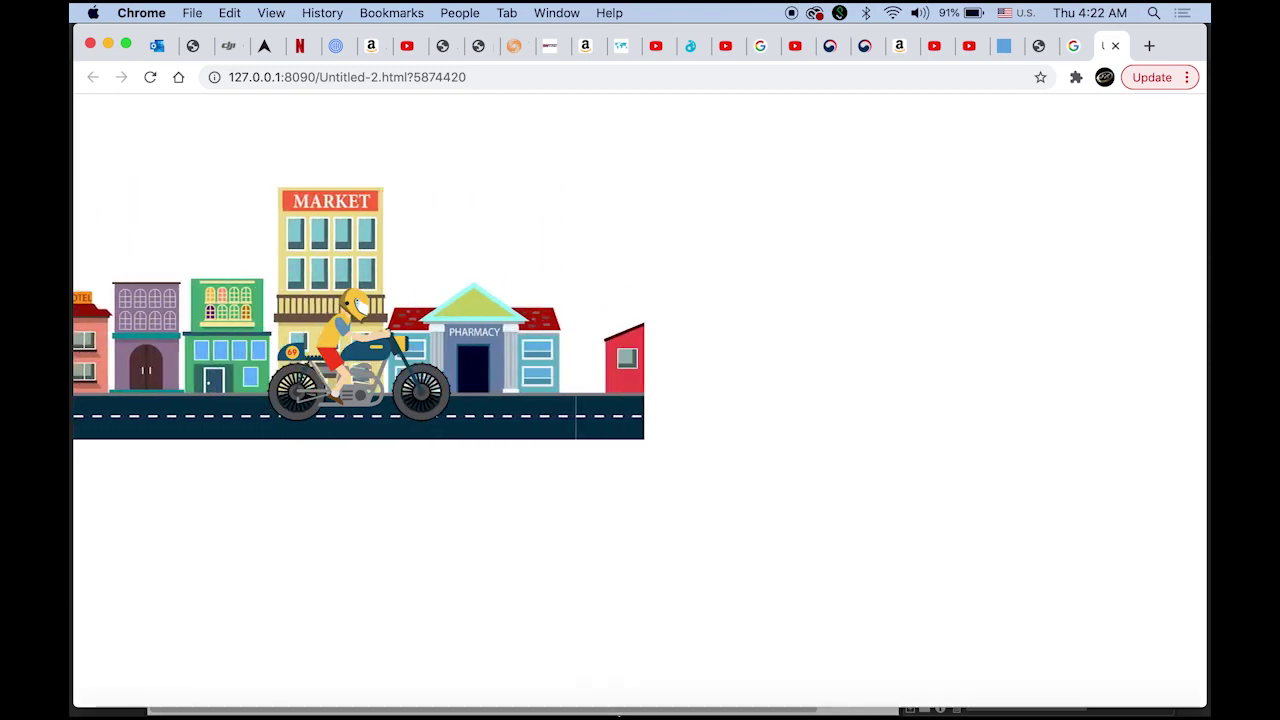
Step: Create a new 640 × 480 HTML5 Canvas document, Untitled-3, from the Web Low preset
mouse_move(583, 700)
click(545, 672)
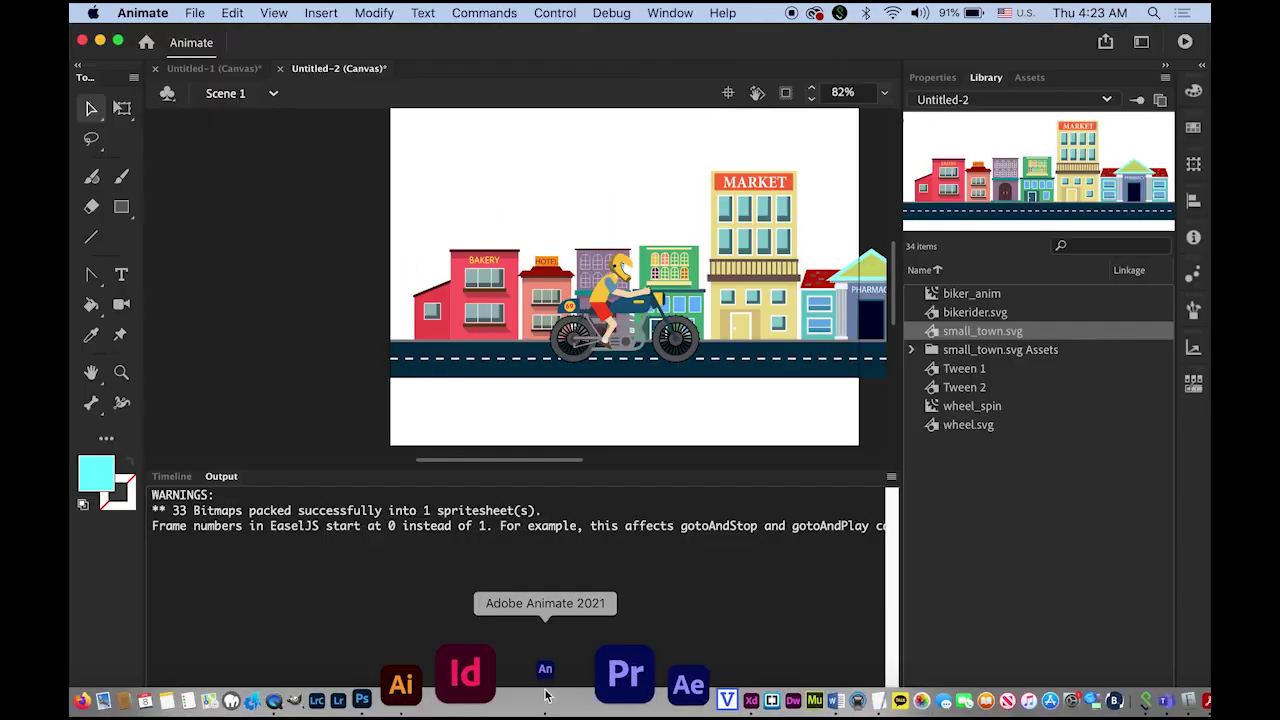
click(195, 13)
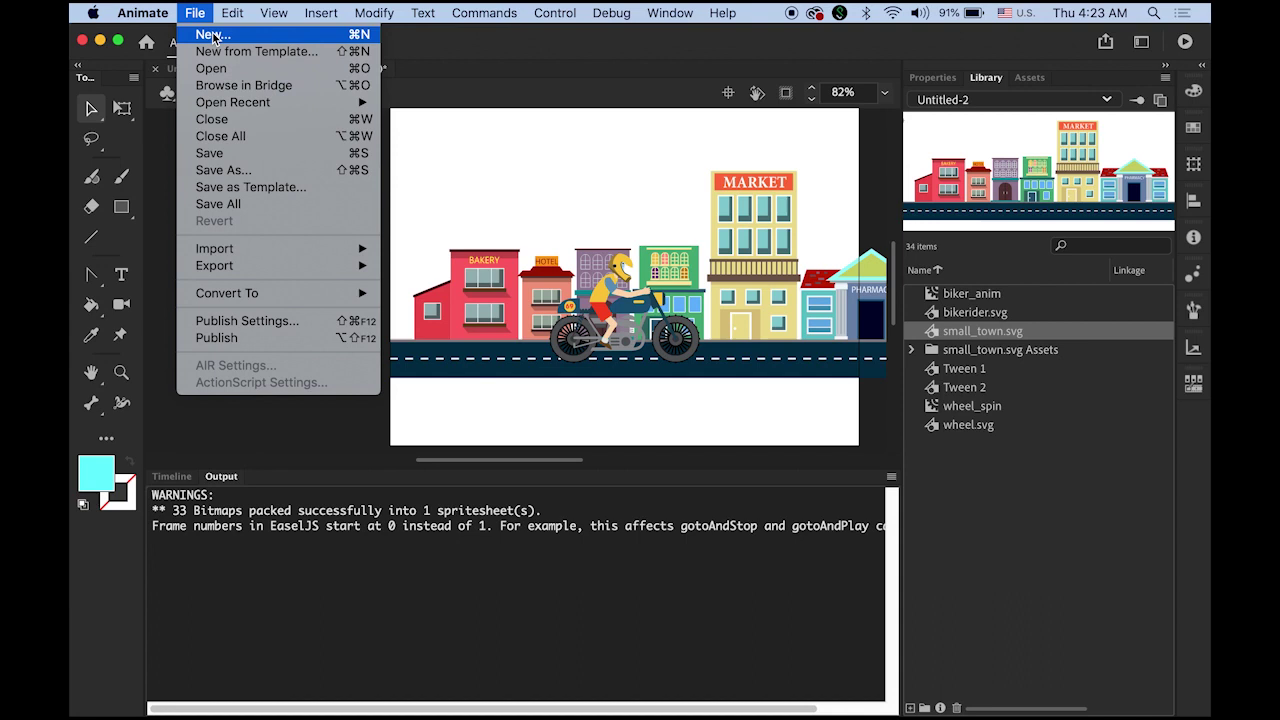
click(212, 35)
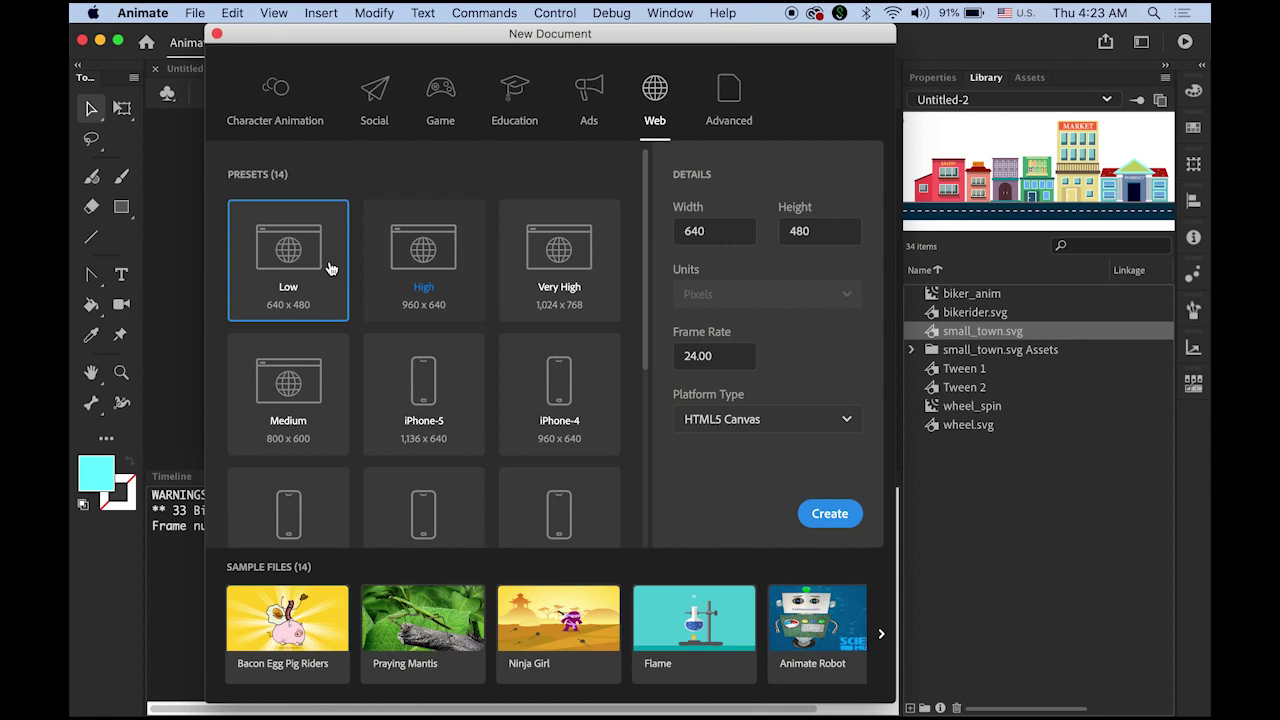
click(722, 235)
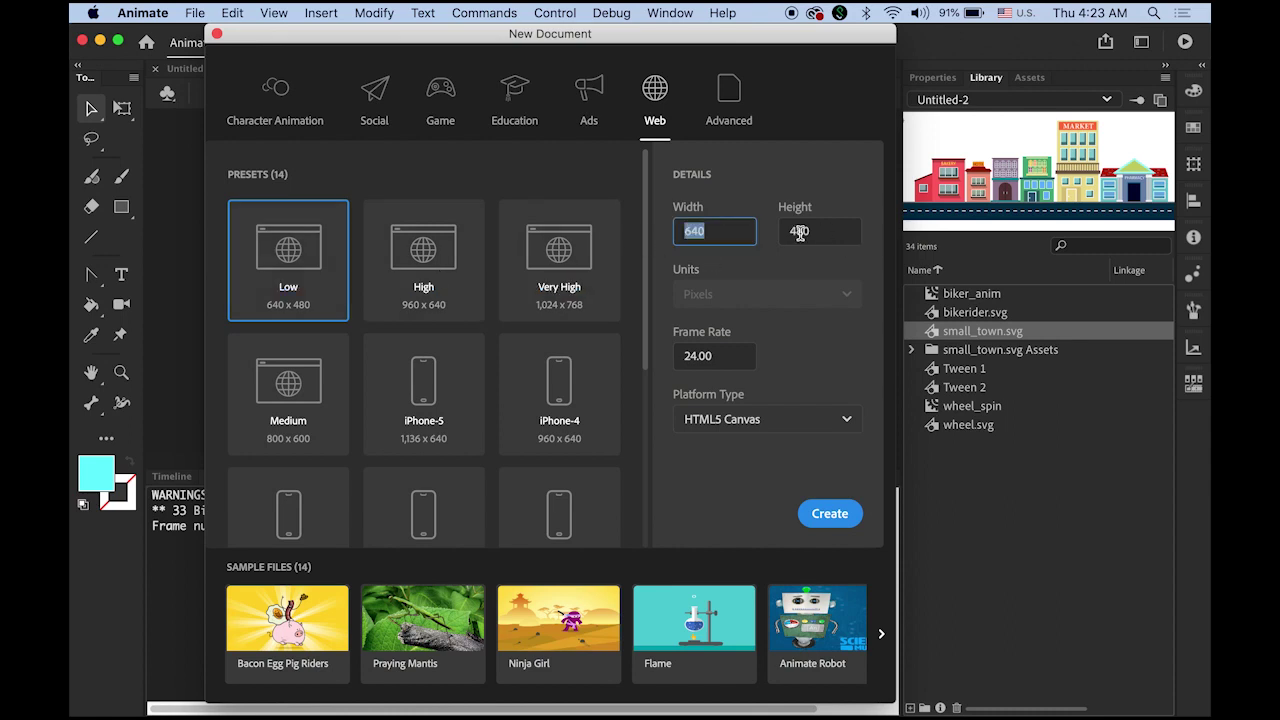
key(Tab)
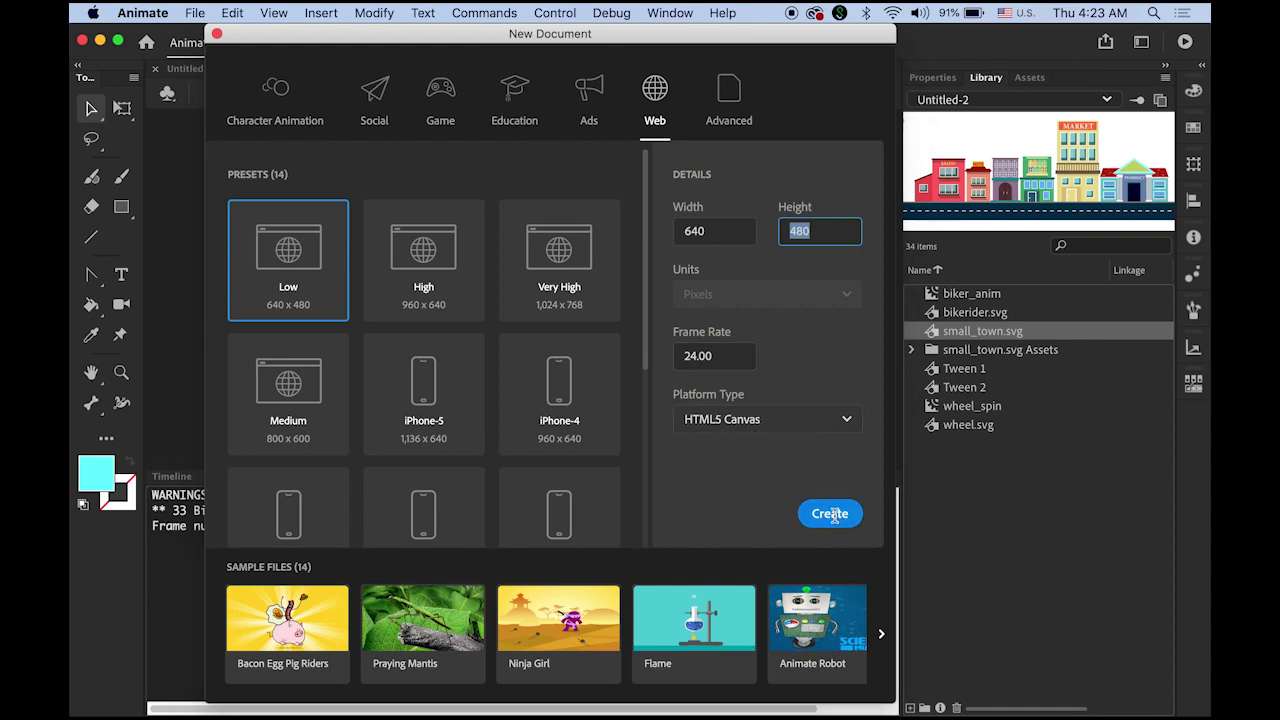
click(830, 514)
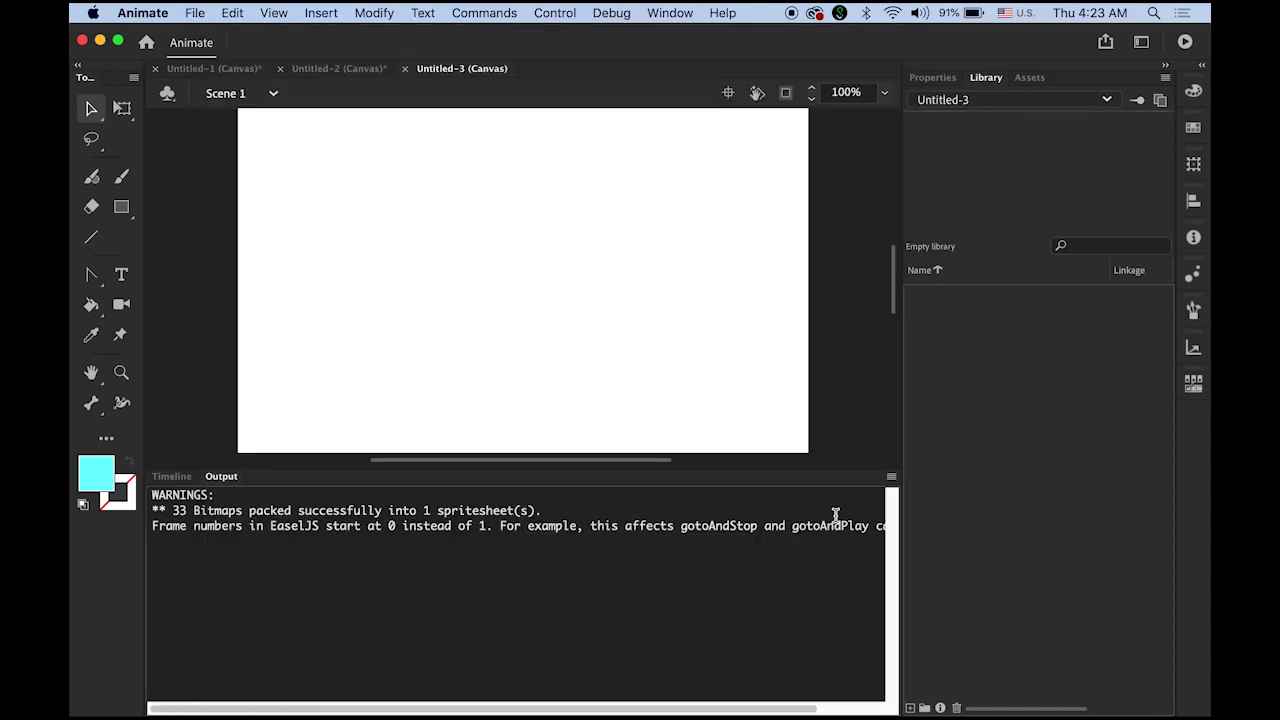
Step: Select bikerider.svg, small_town.svg and wheel.svg for Import to Library
click(166, 477)
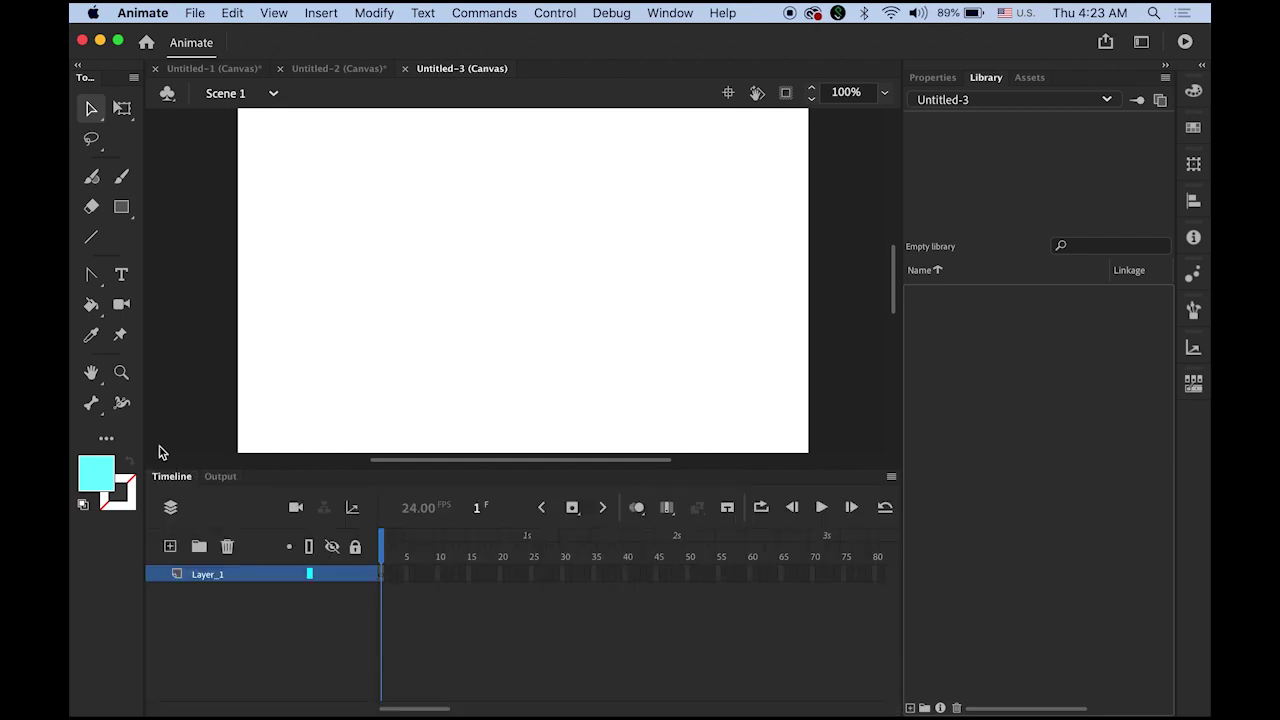
double_click(89, 373)
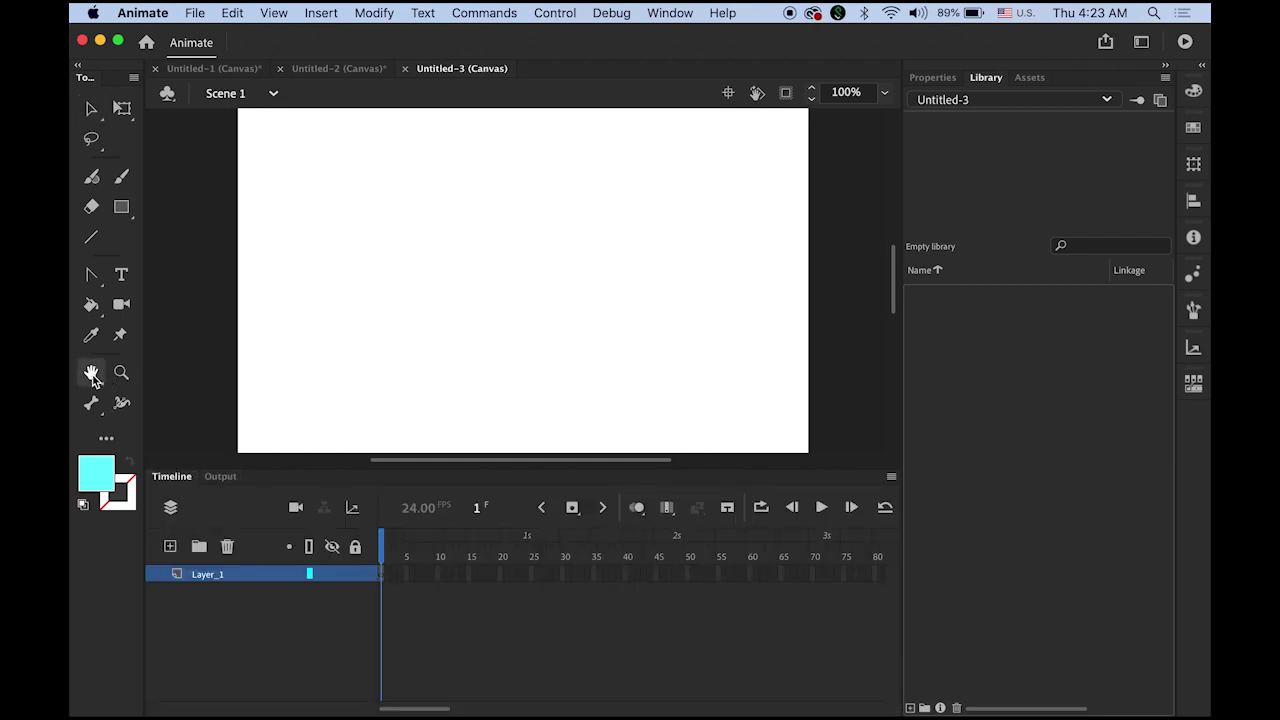
click(192, 12)
mouse_move(267, 251)
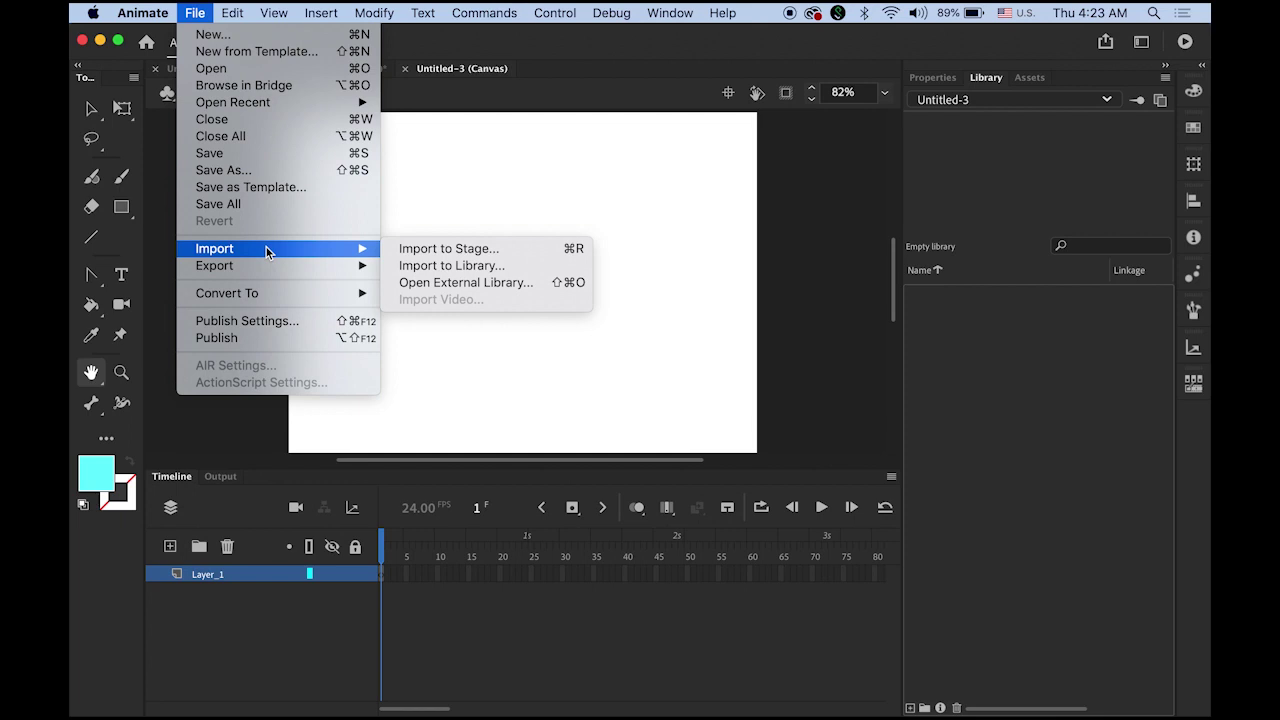
click(455, 266)
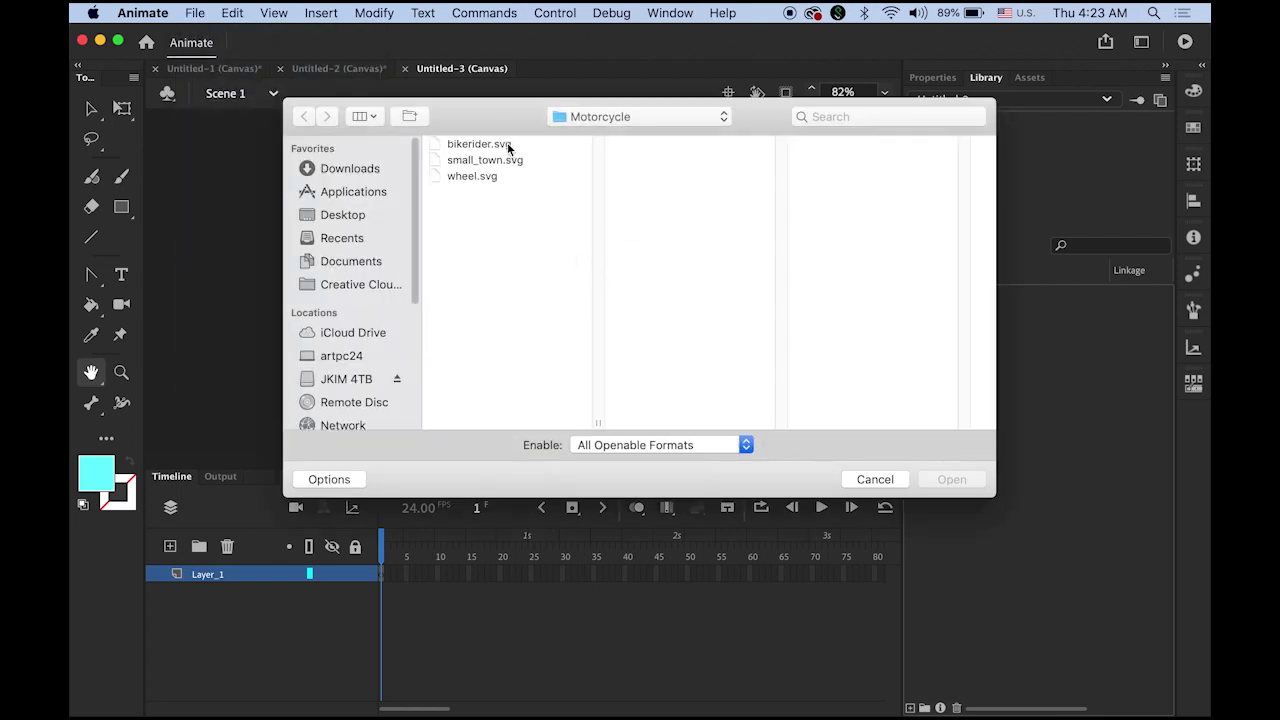
click(508, 147)
click(520, 162)
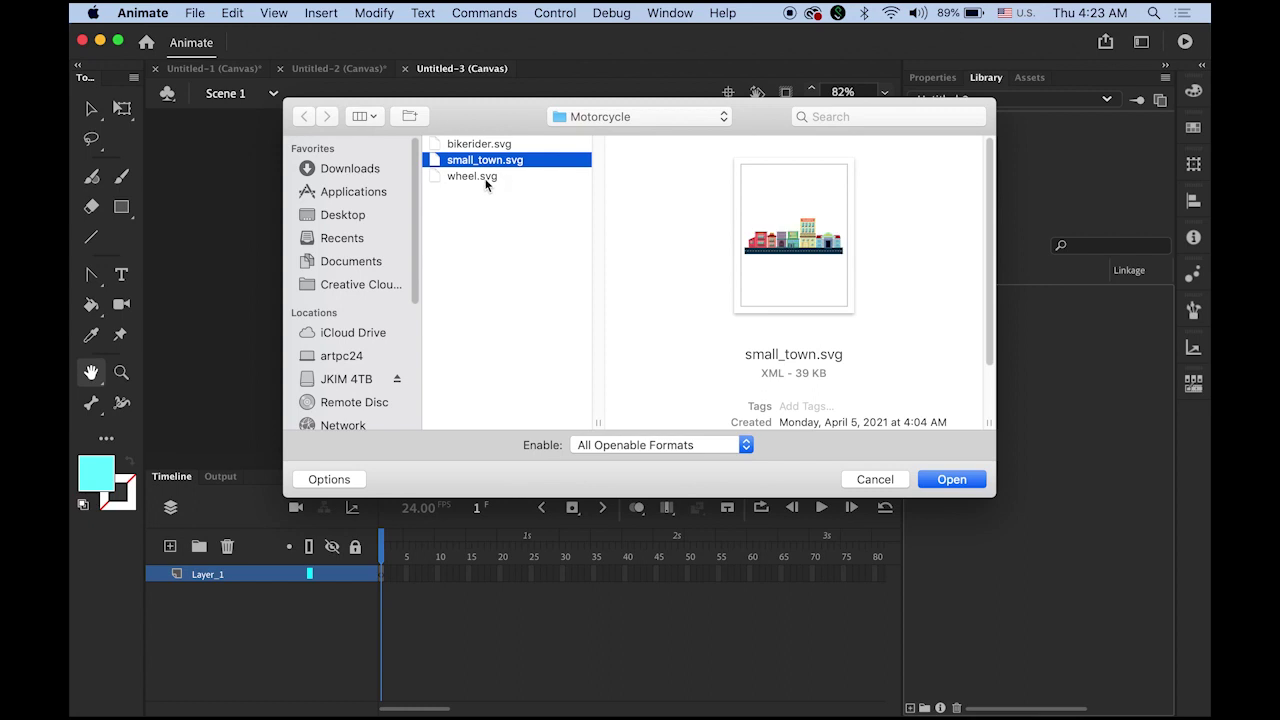
click(481, 145)
shift+click(485, 176)
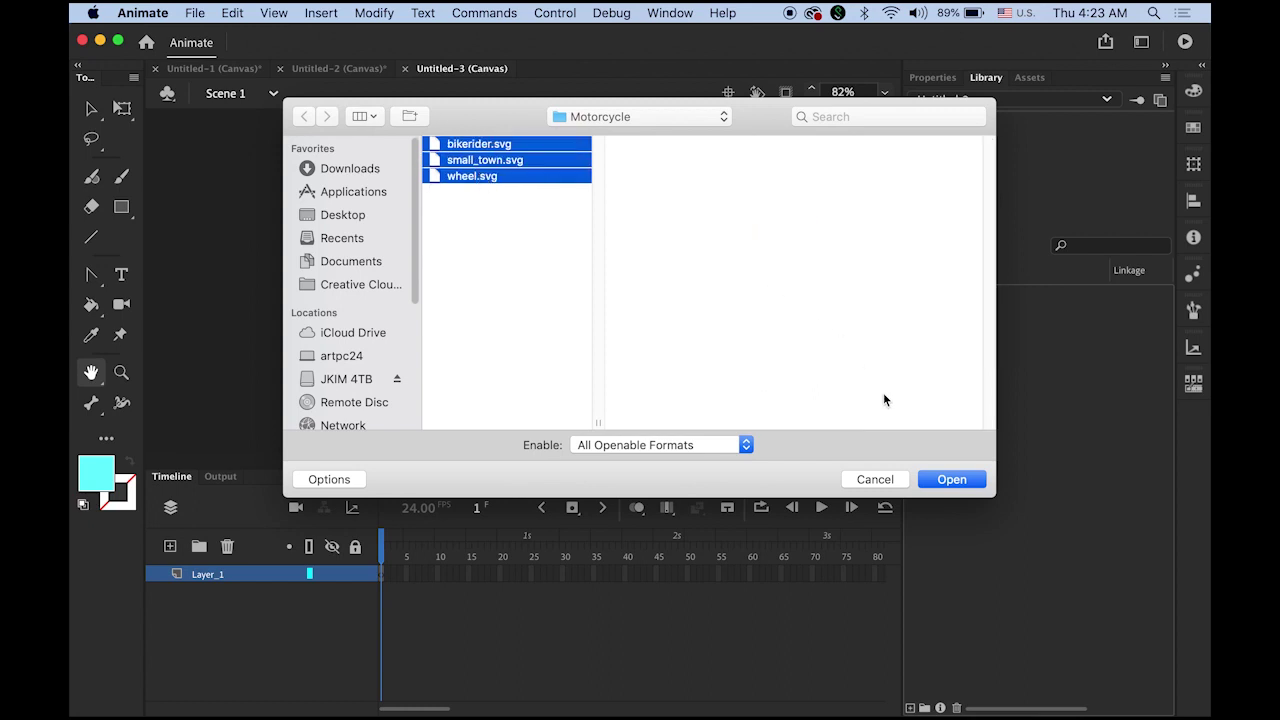
click(952, 480)
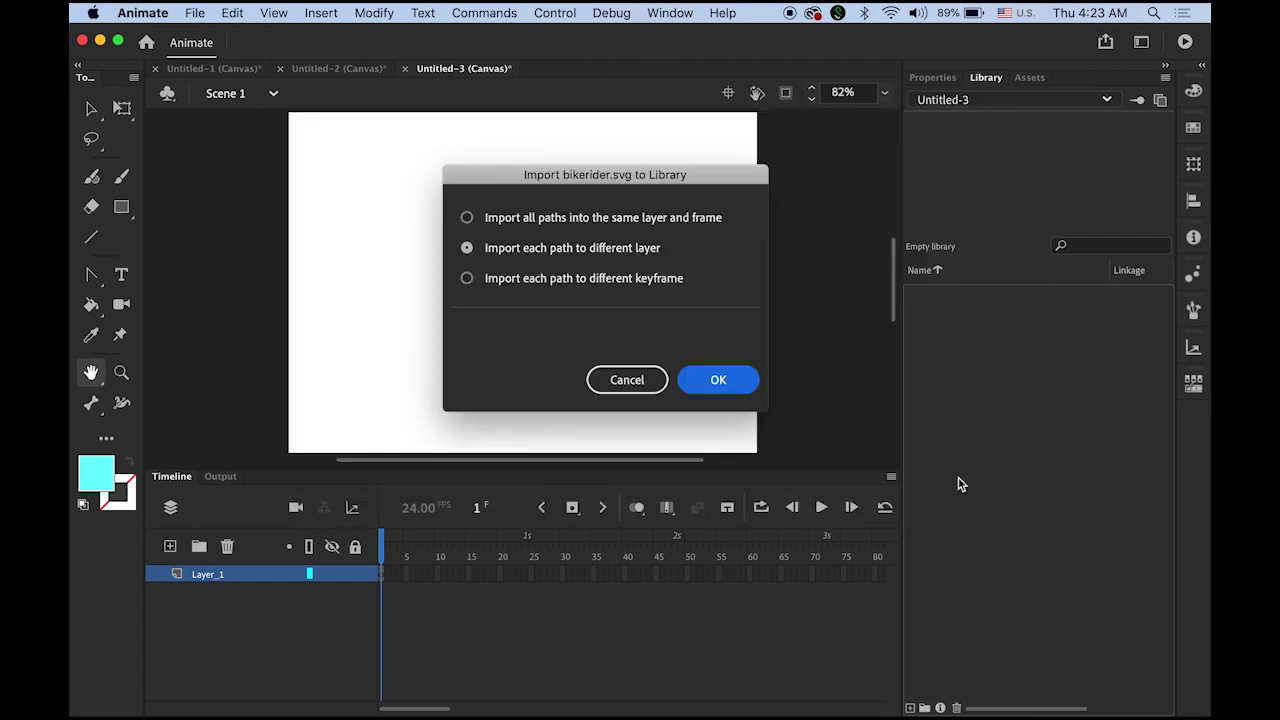
Step: Import each of the three SVGs with all paths on the same layer and frame
click(468, 219)
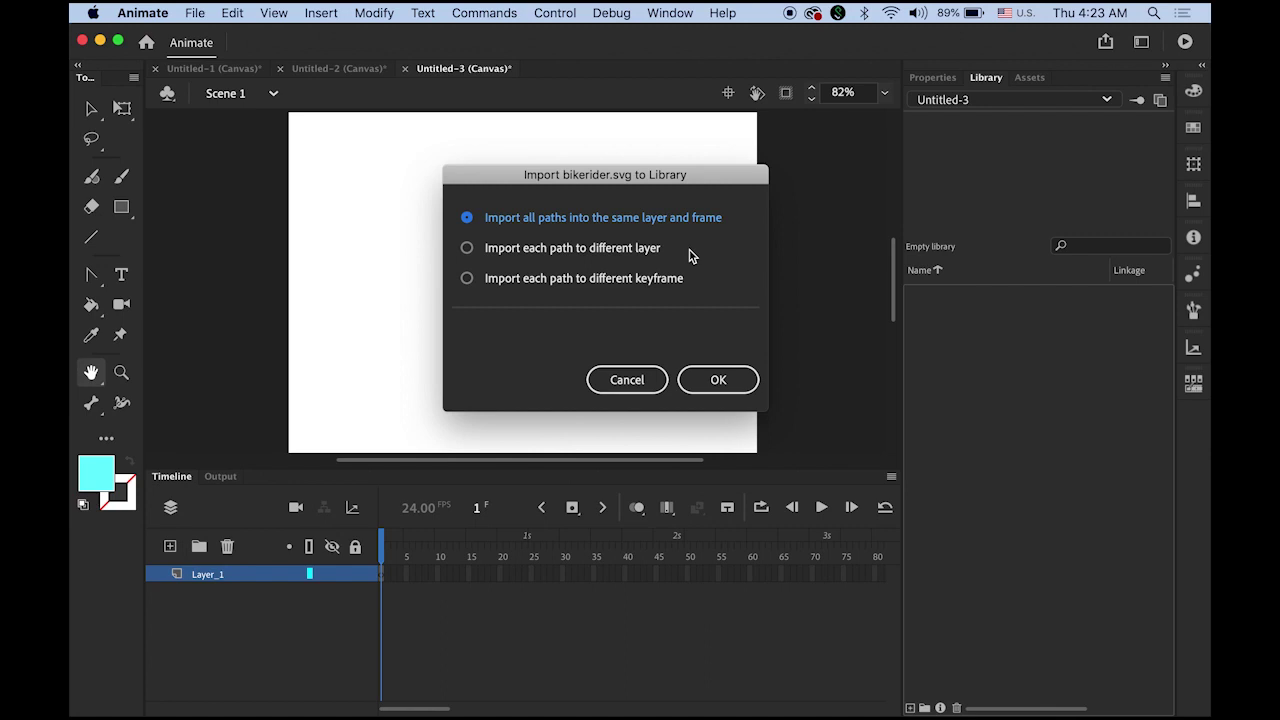
click(729, 387)
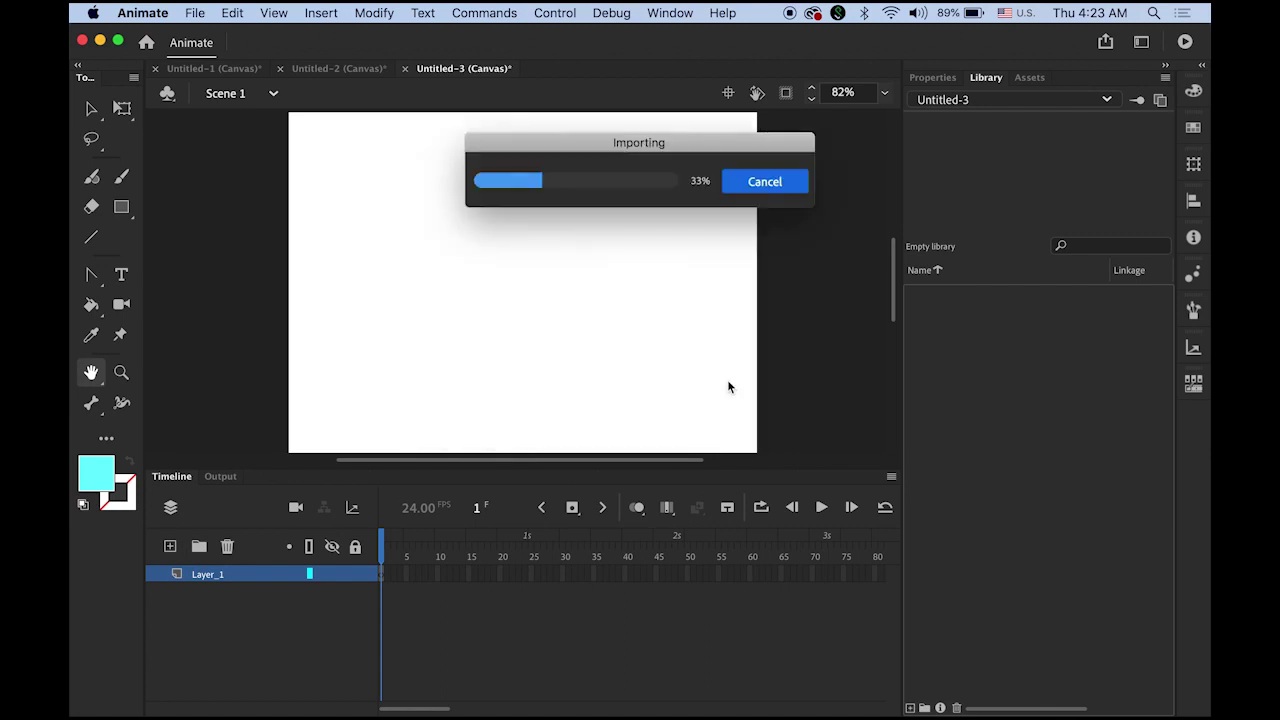
click(471, 221)
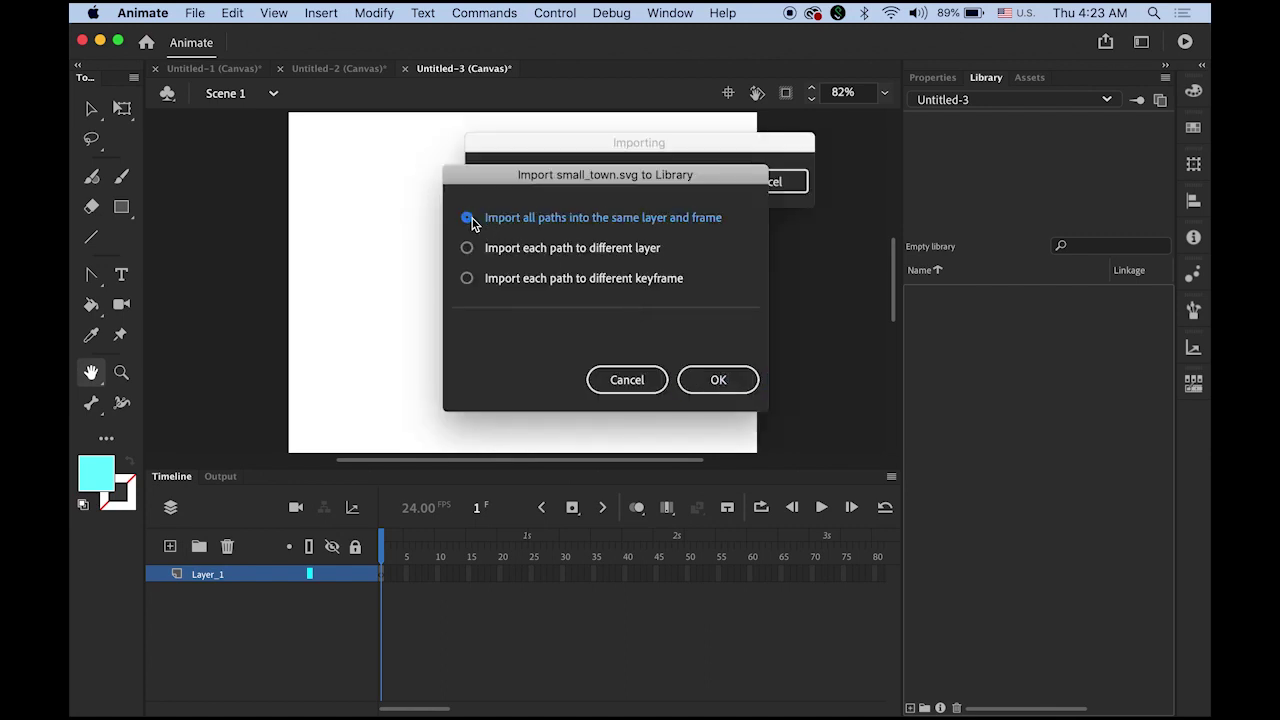
click(718, 379)
click(475, 222)
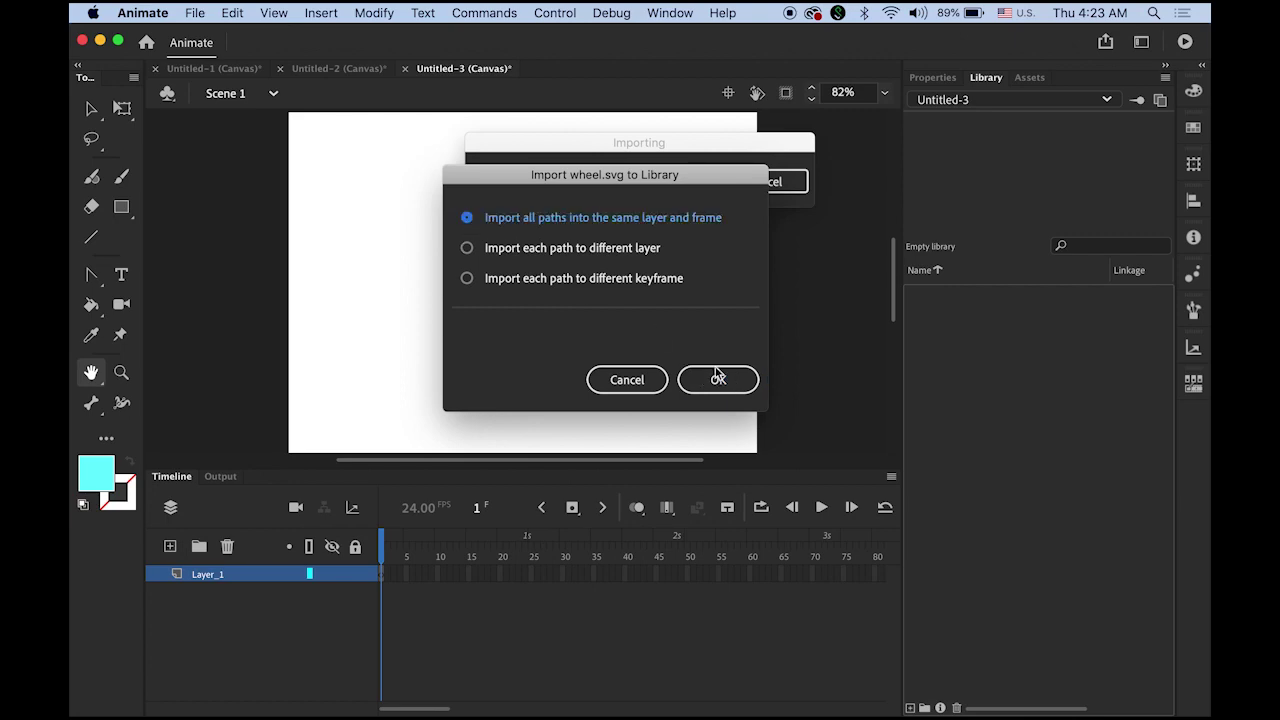
click(718, 380)
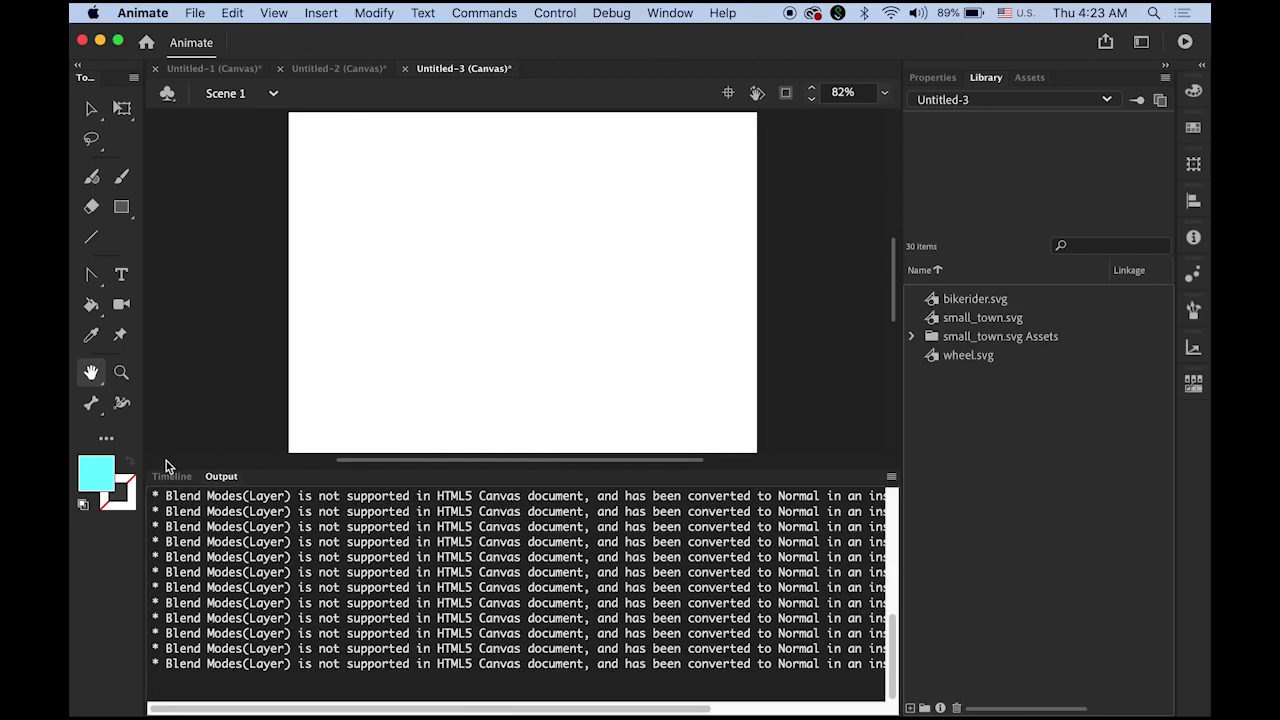
Step: Preview small_town.svg and wheel.svg in the library, then begin a new symbol
click(171, 478)
scroll(965, 398, down, 1)
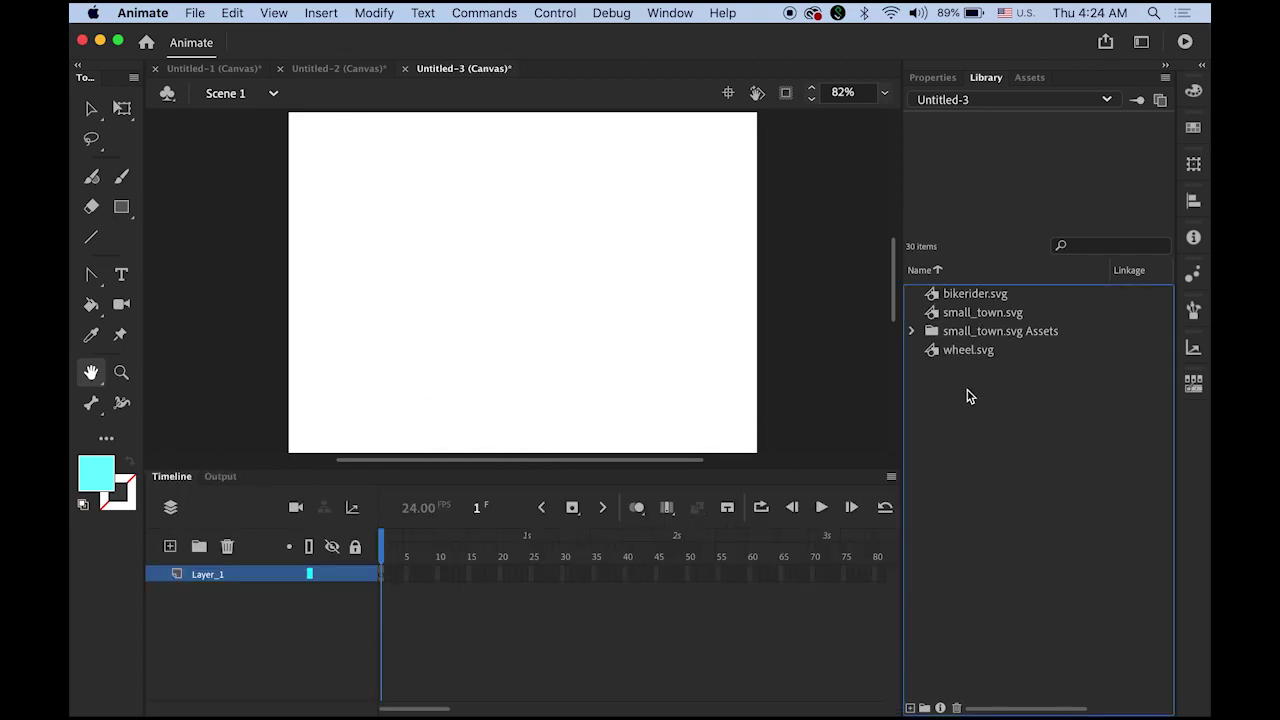
click(998, 316)
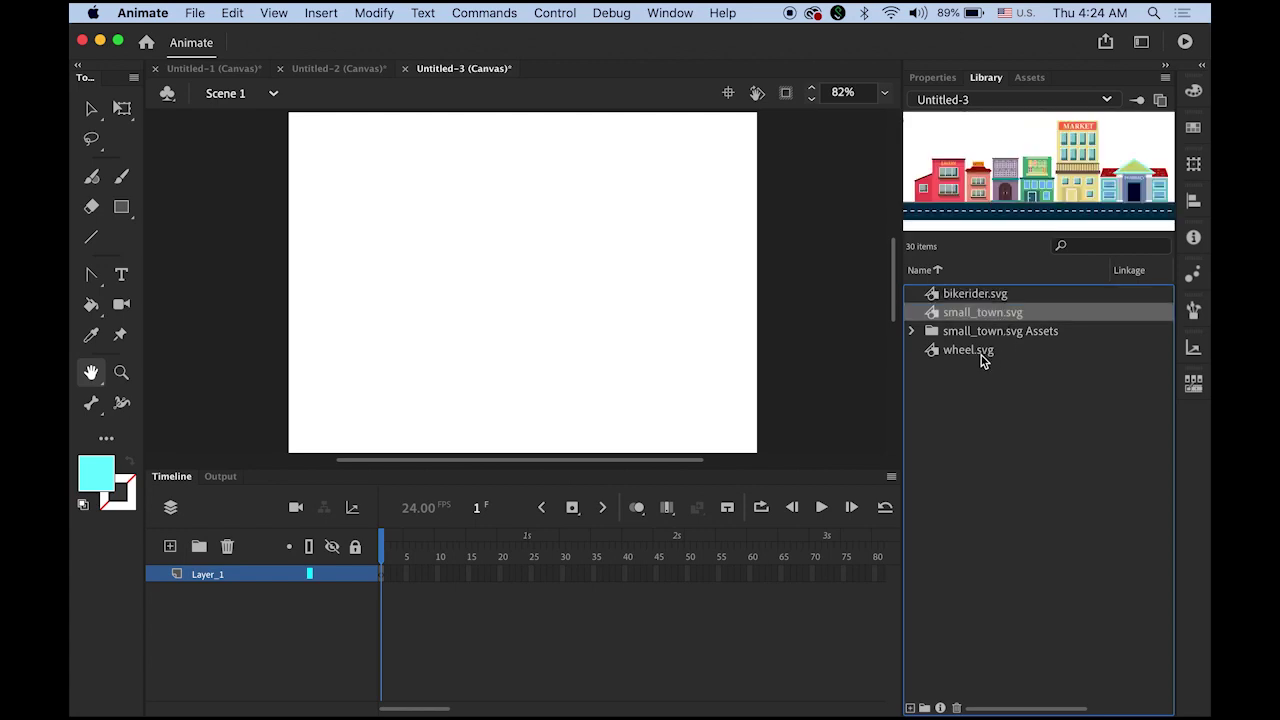
click(981, 358)
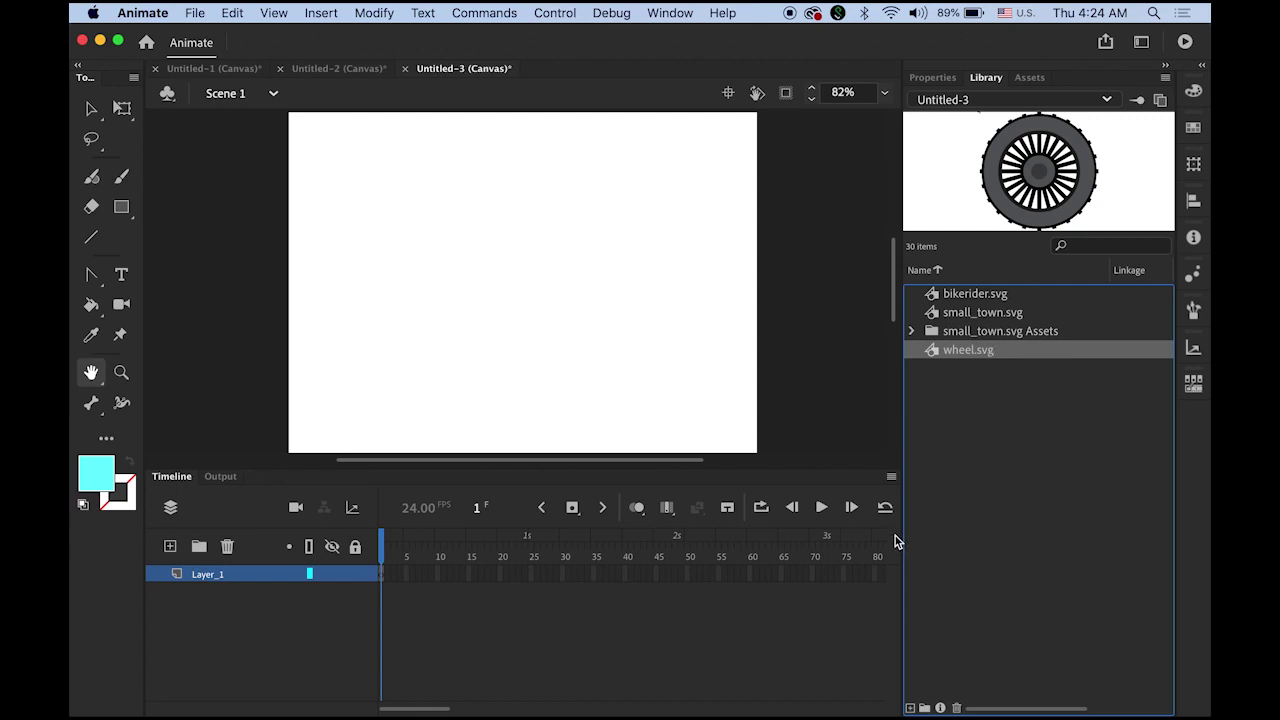
click(911, 709)
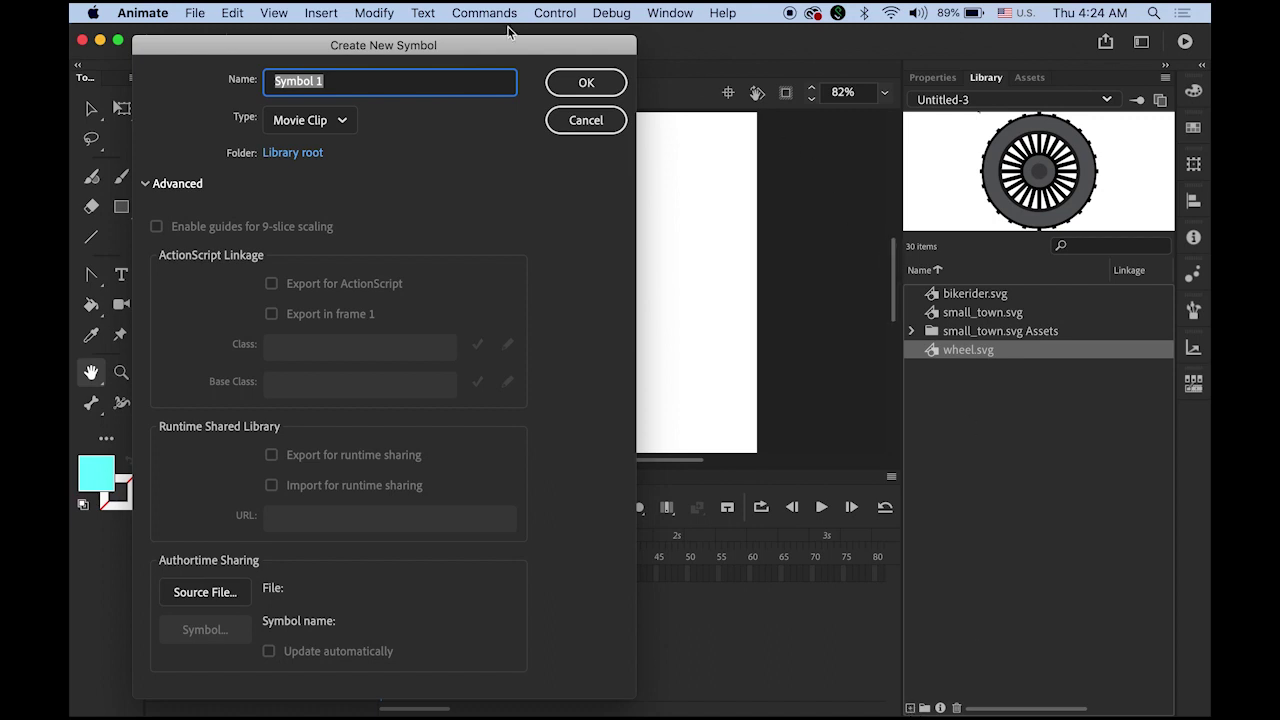
Step: Create an empty Movie Clip symbol named wheel_spin through Insert > New Symbol
click(568, 122)
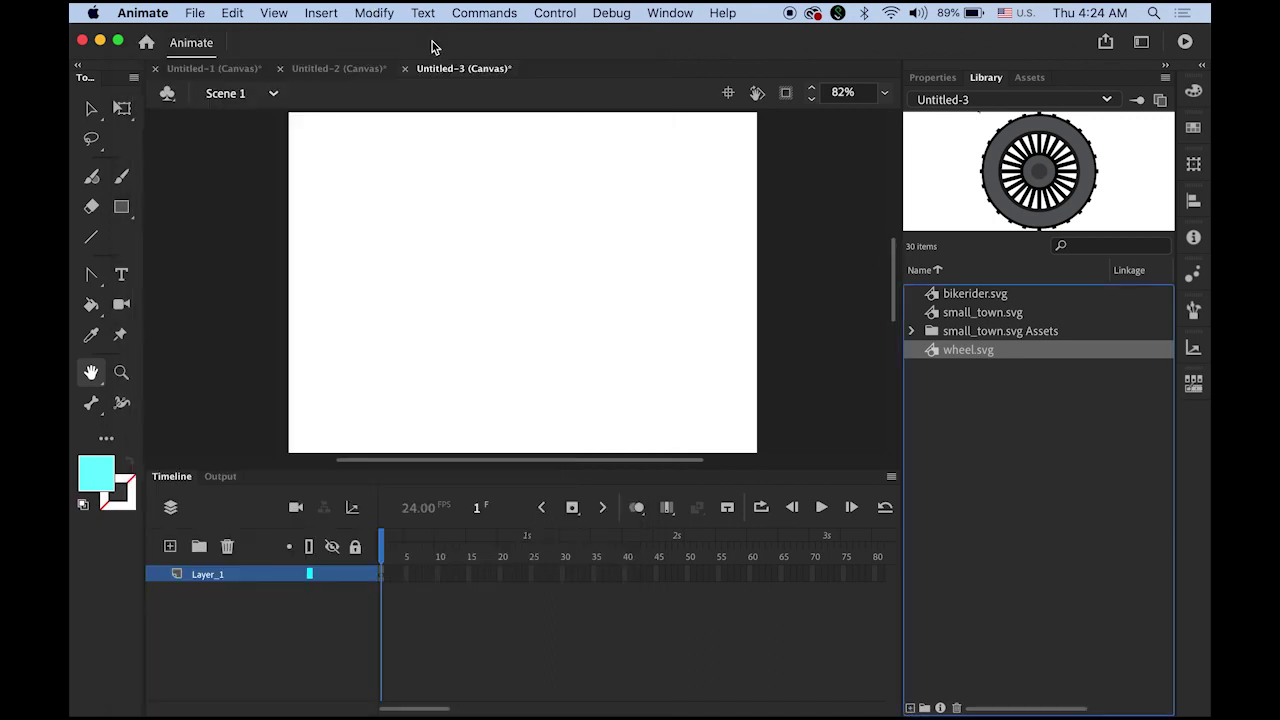
click(330, 12)
click(335, 36)
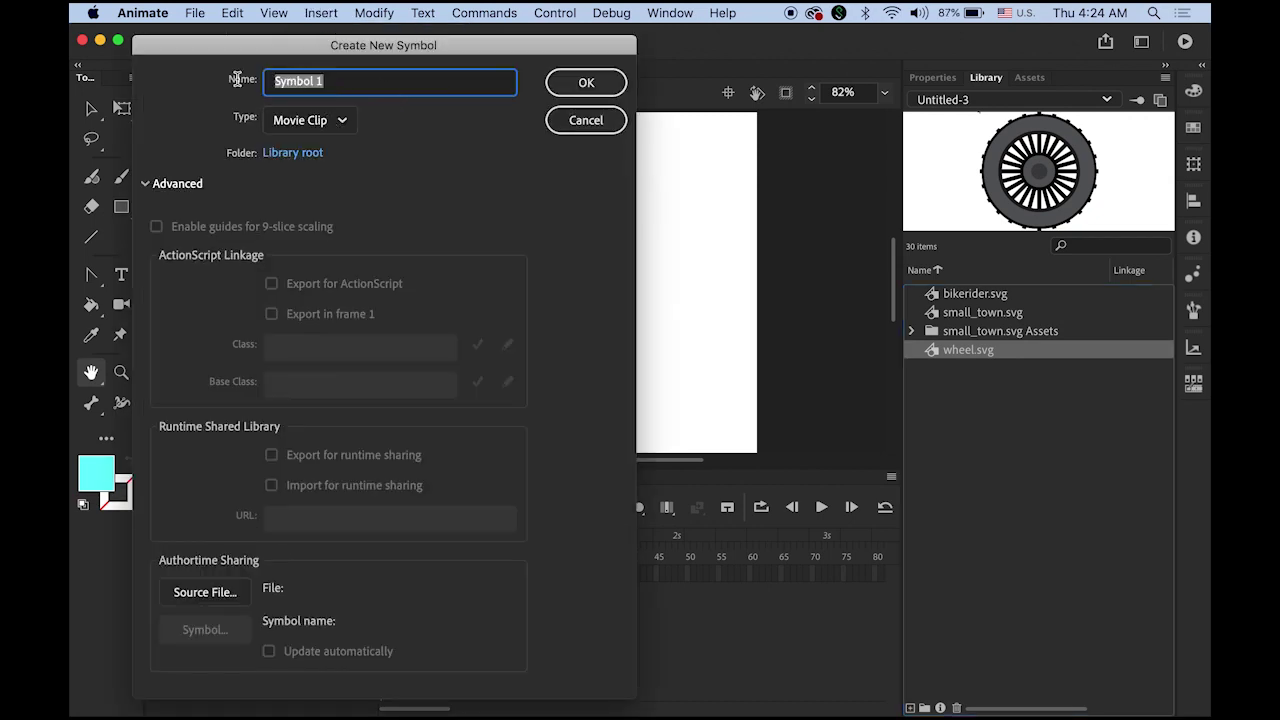
text(wheel_spin)
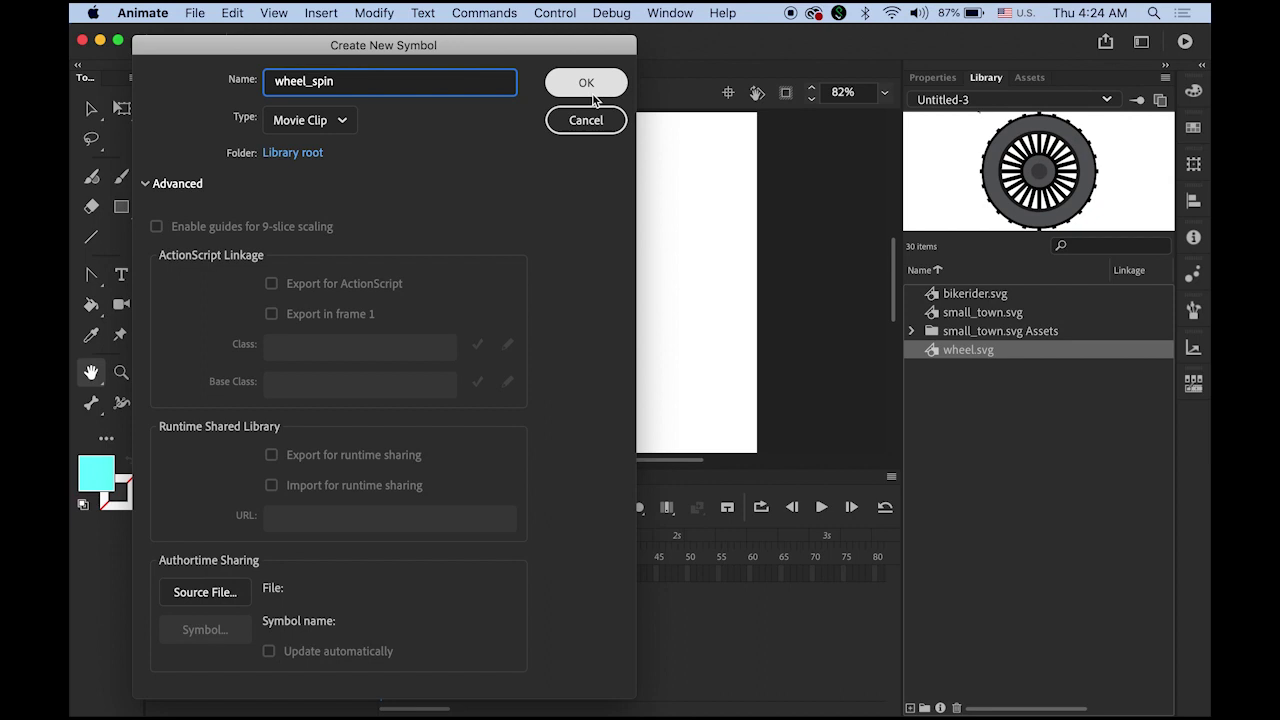
click(316, 124)
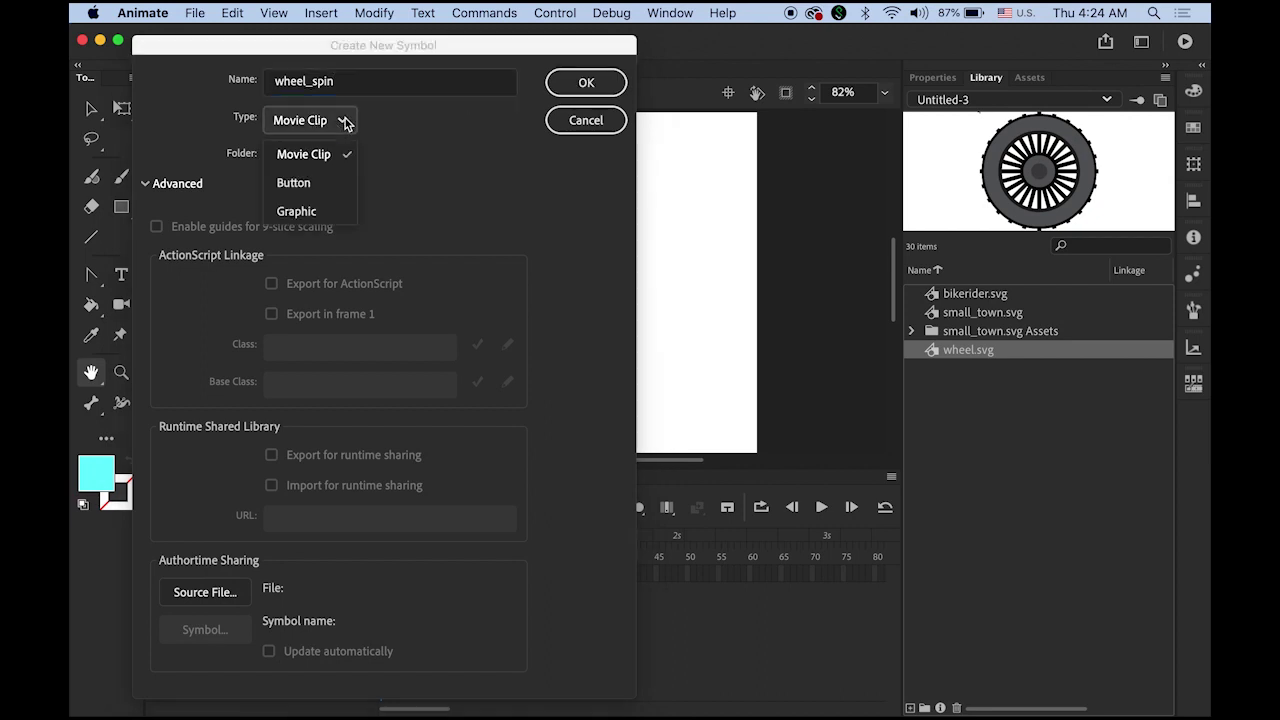
click(343, 122)
click(577, 88)
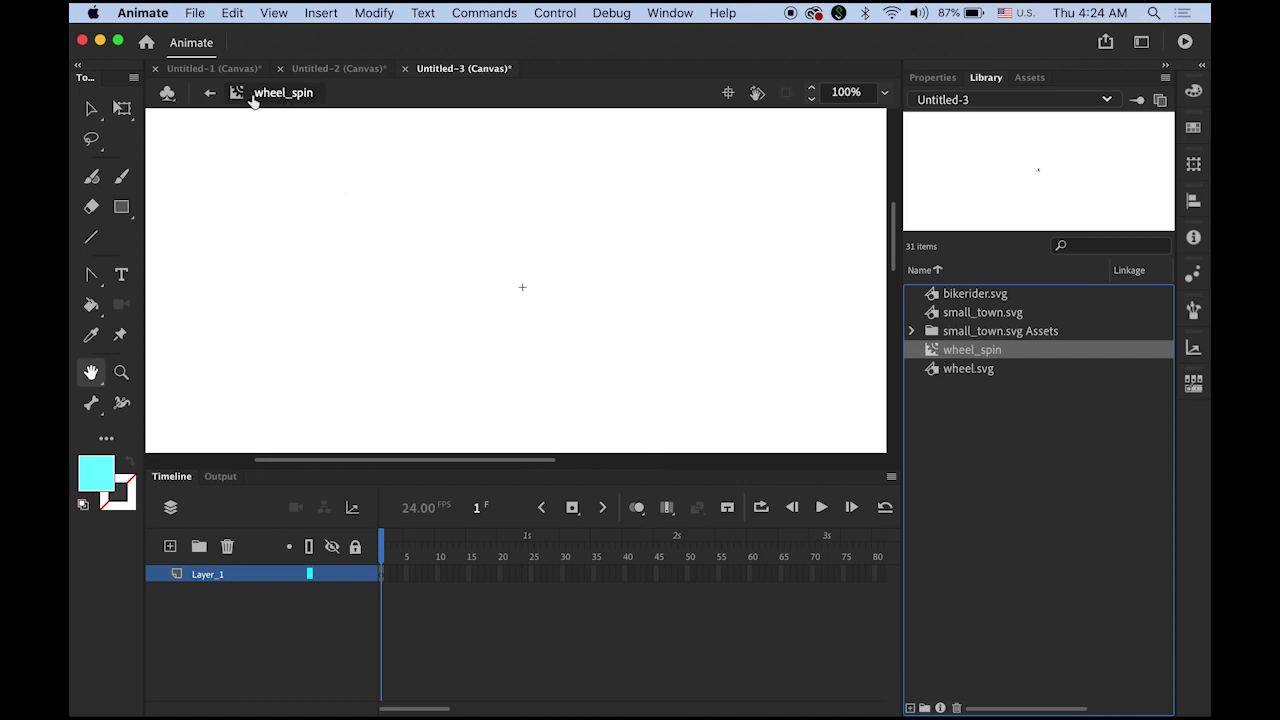
Step: Place a wheel.svg instance inside wheel_spin at X 0, Y 0
click(936, 371)
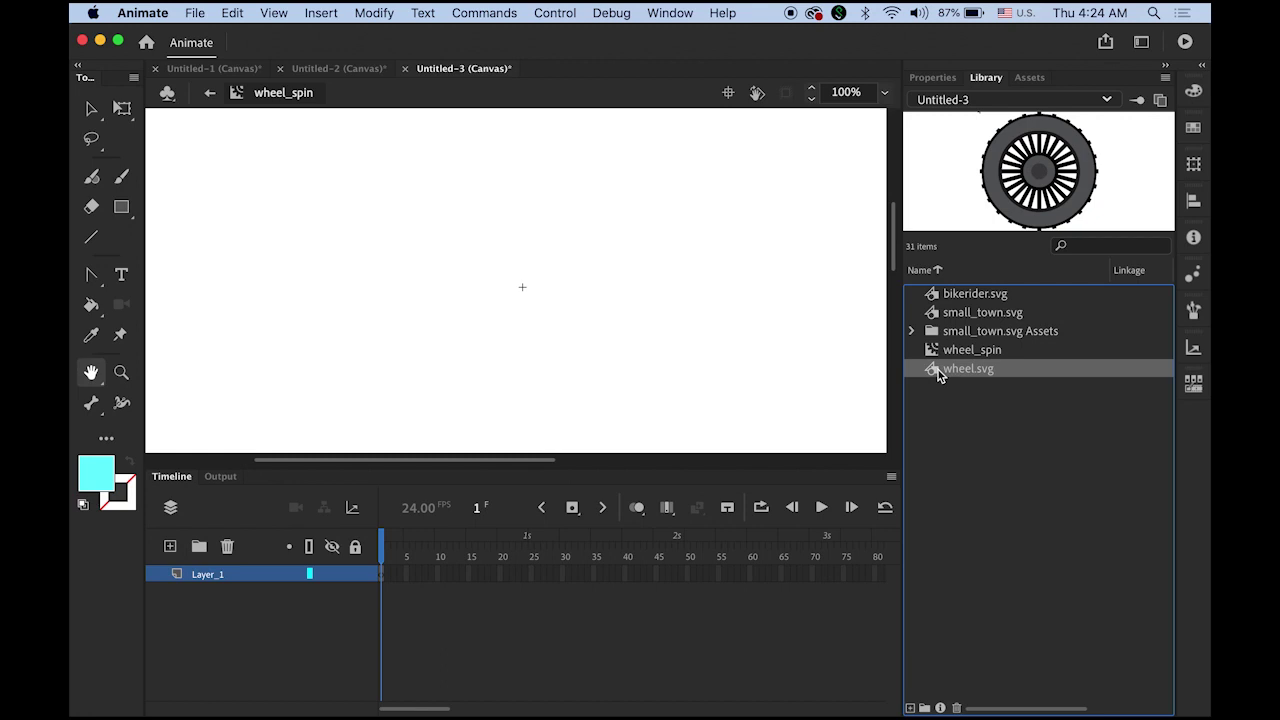
drag(940, 372, 632, 360)
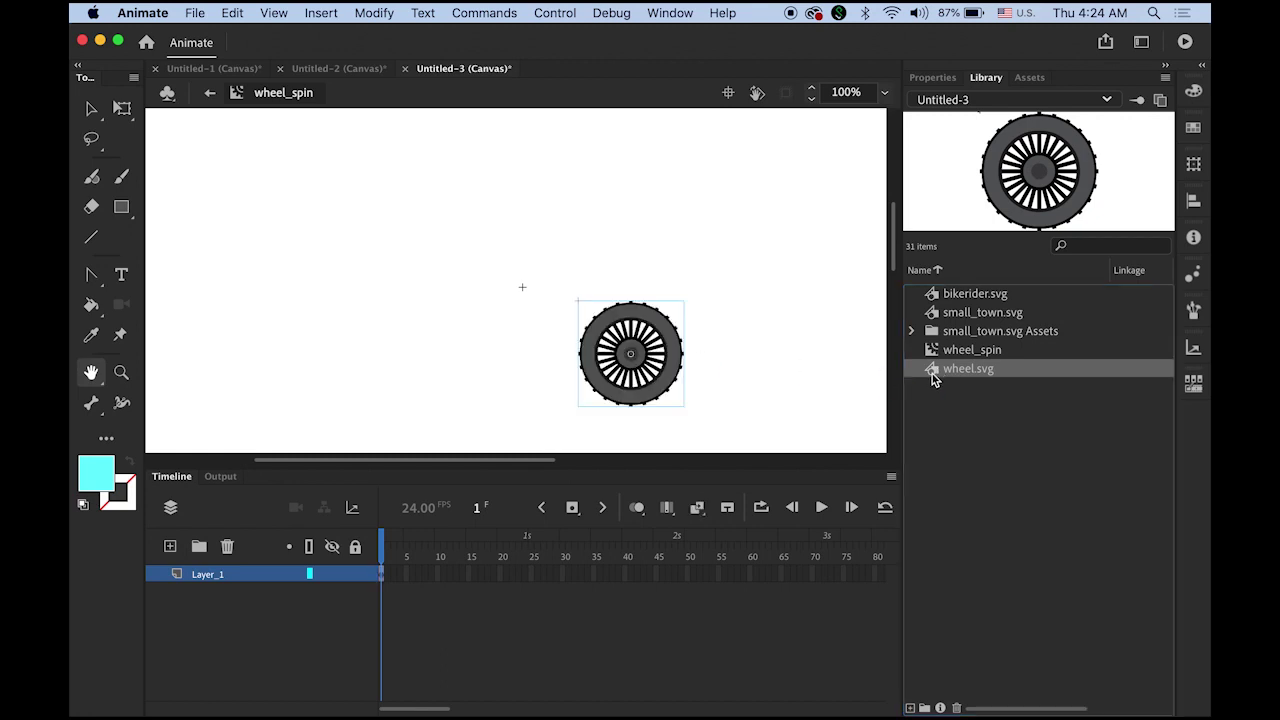
click(933, 80)
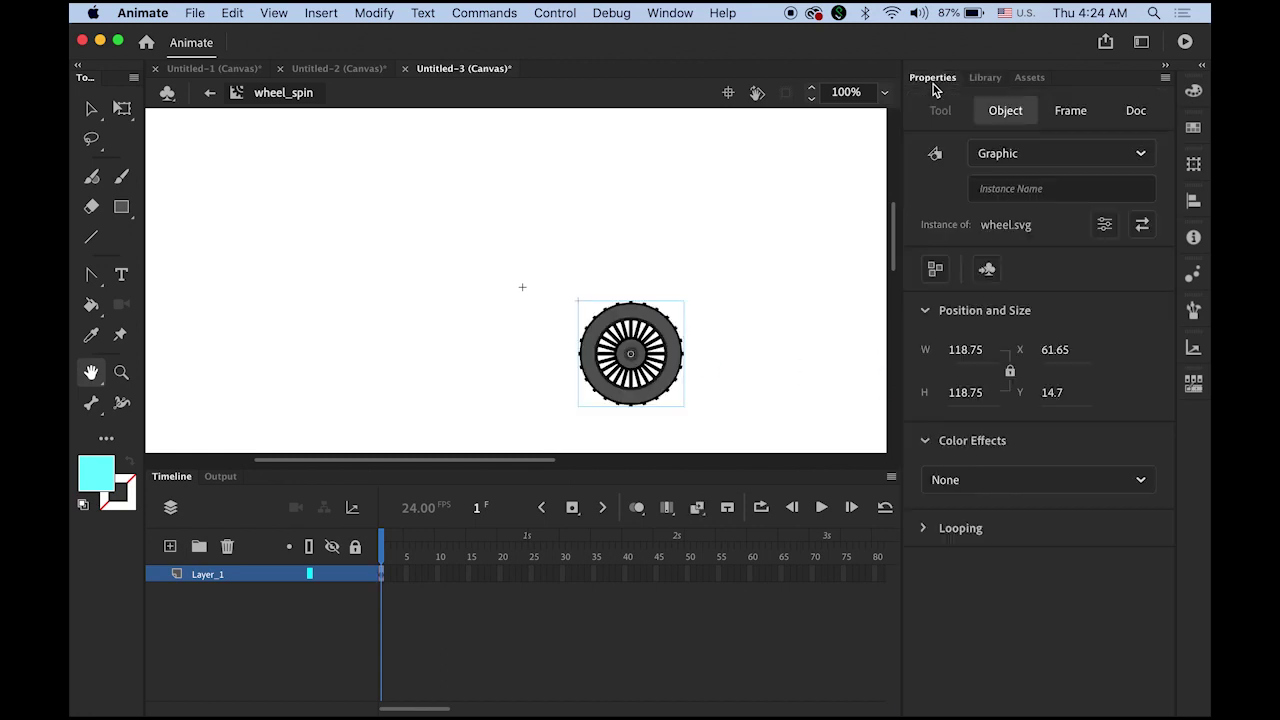
click(1053, 352)
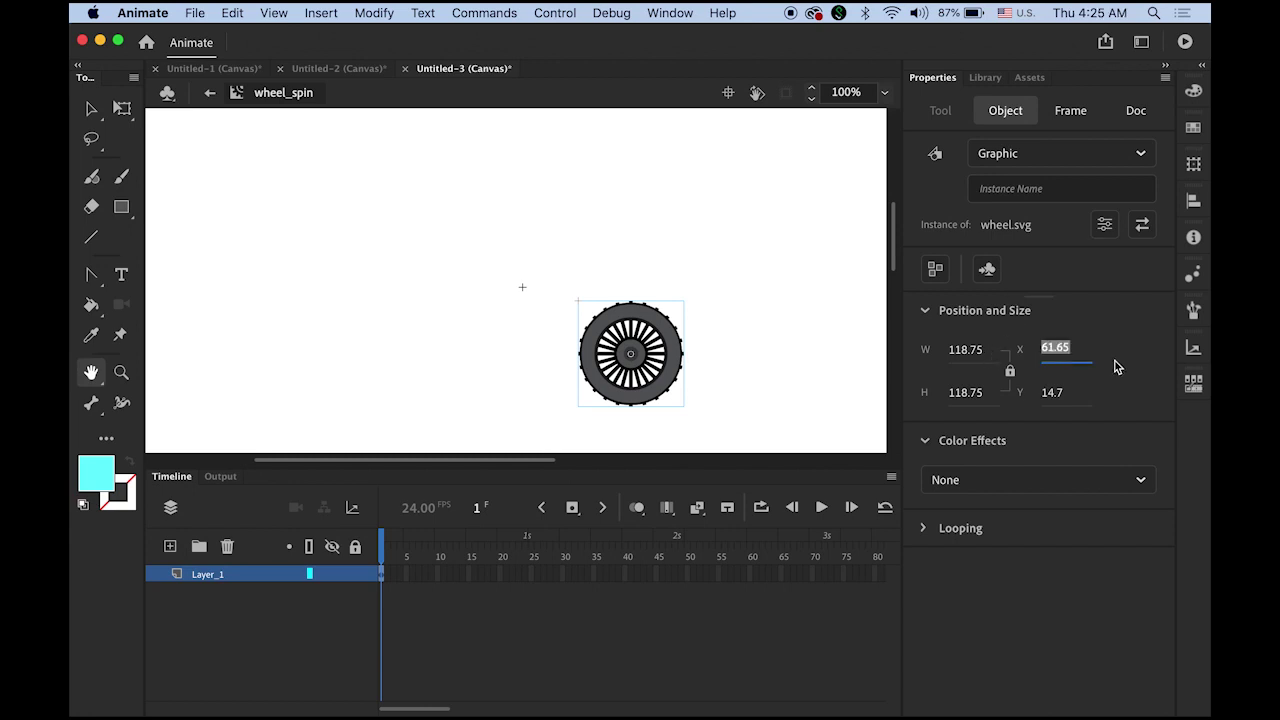
text(0)
key(Tab)
text(0)
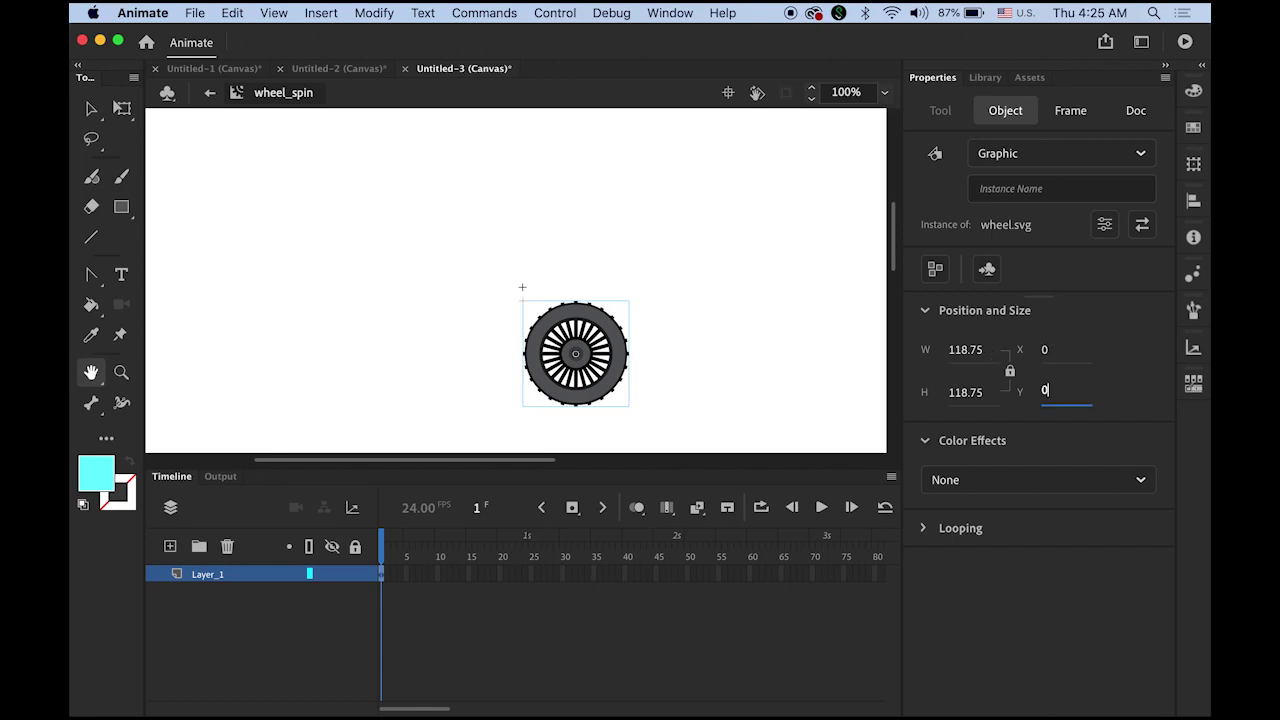
key(Return)
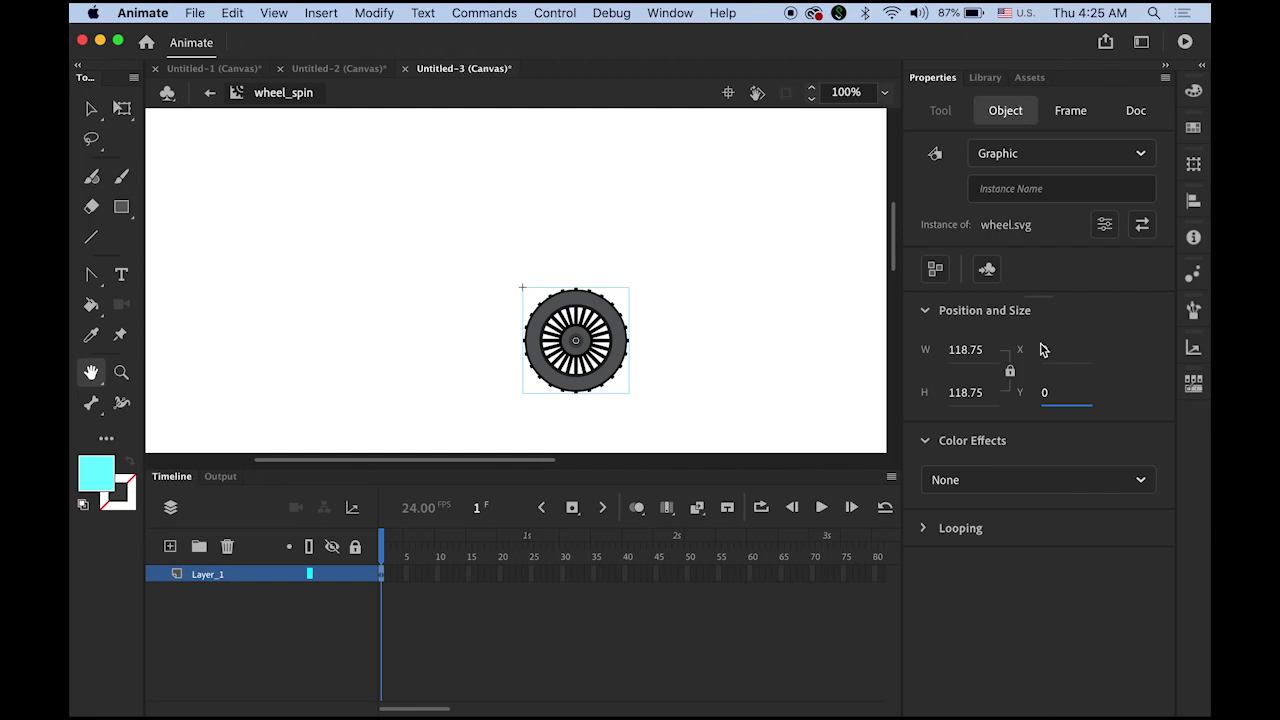
click(91, 108)
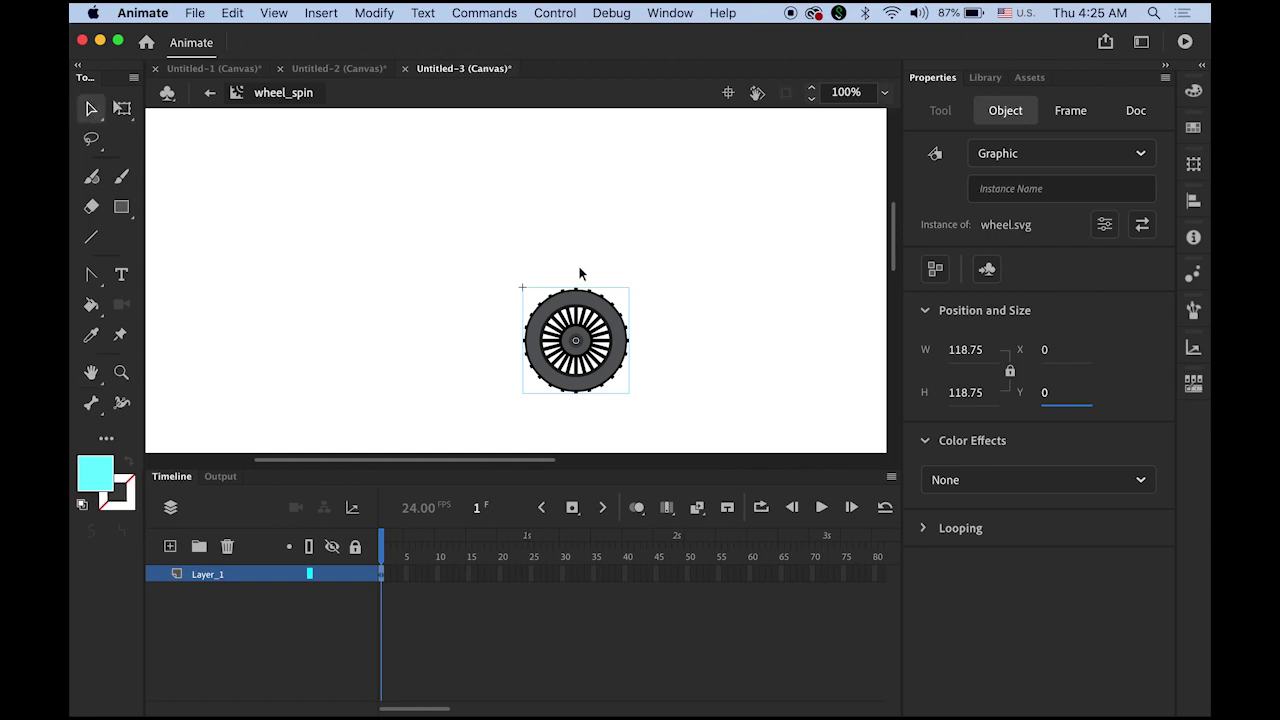
Step: Add a keyframe at frame 24 and a classic tween spanning frames 1–24 on Layer_1
click(525, 575)
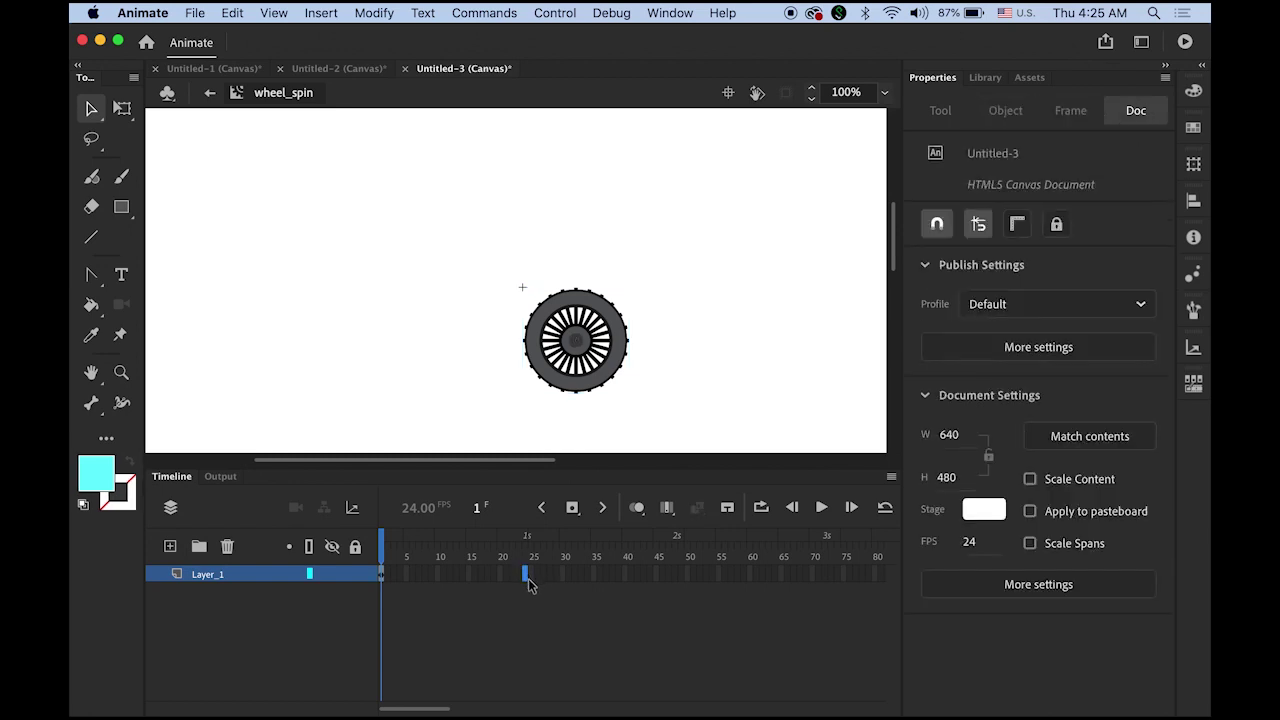
click(572, 507)
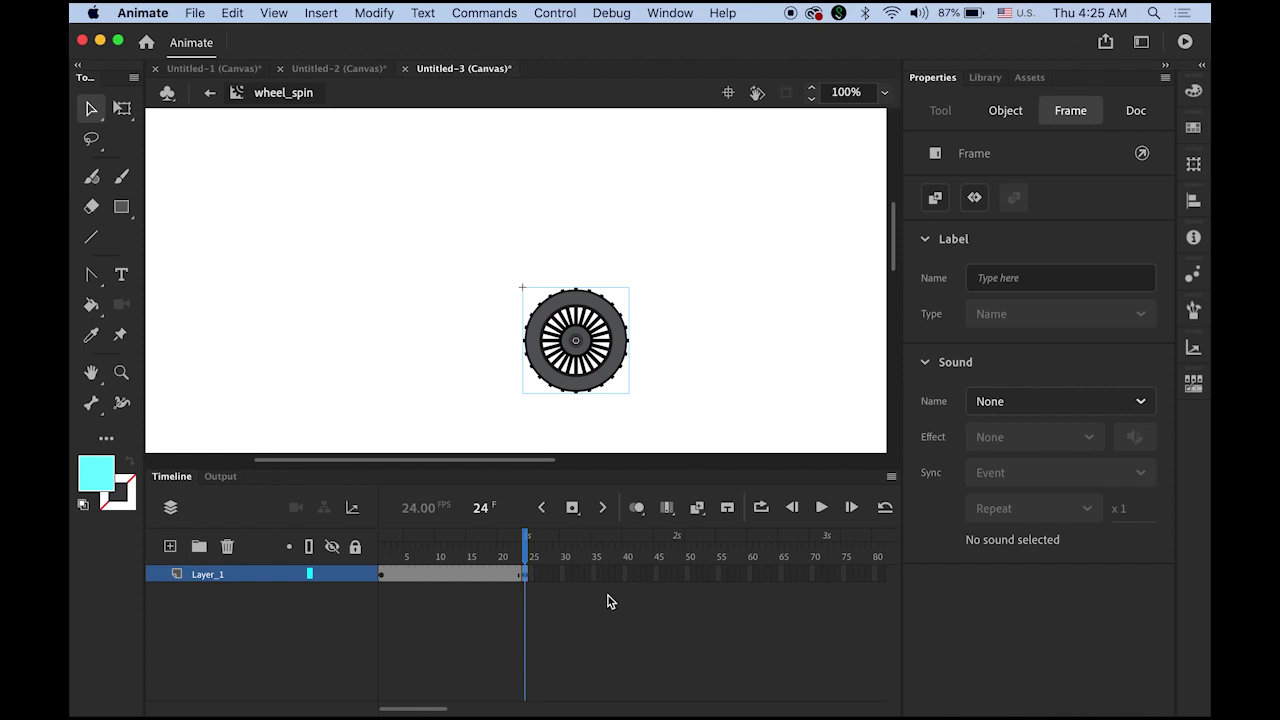
click(383, 576)
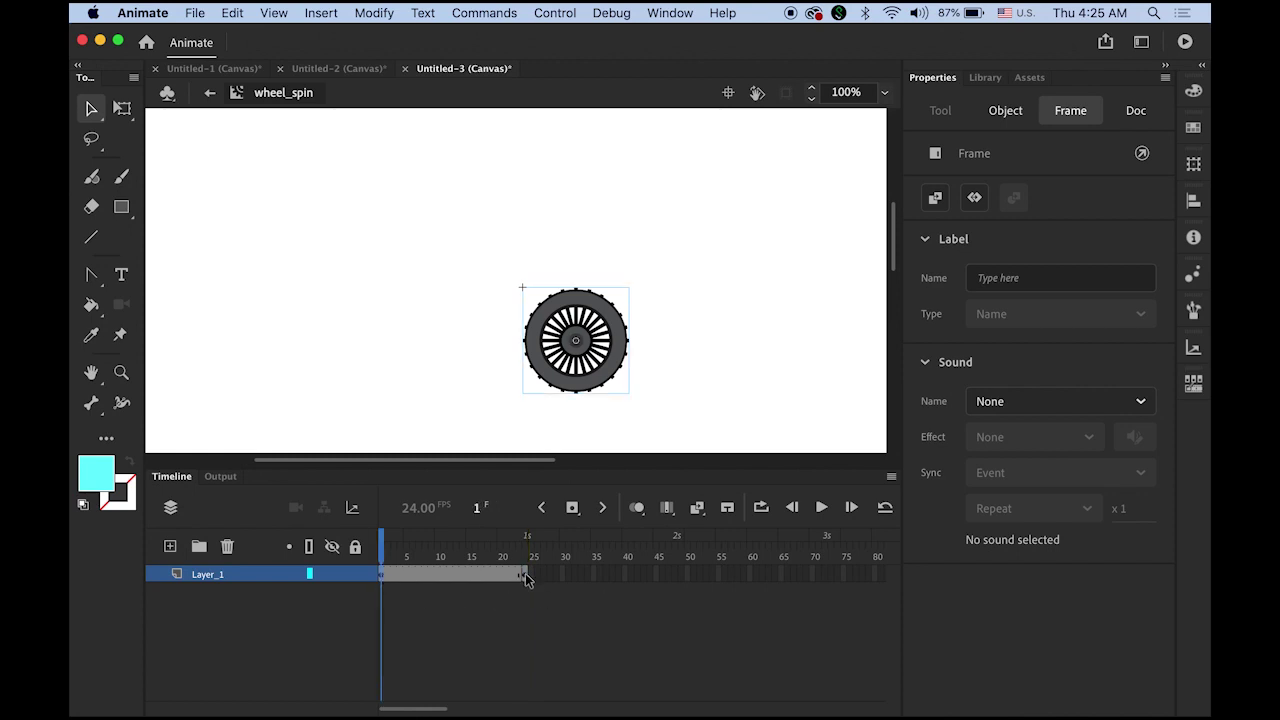
click(525, 576)
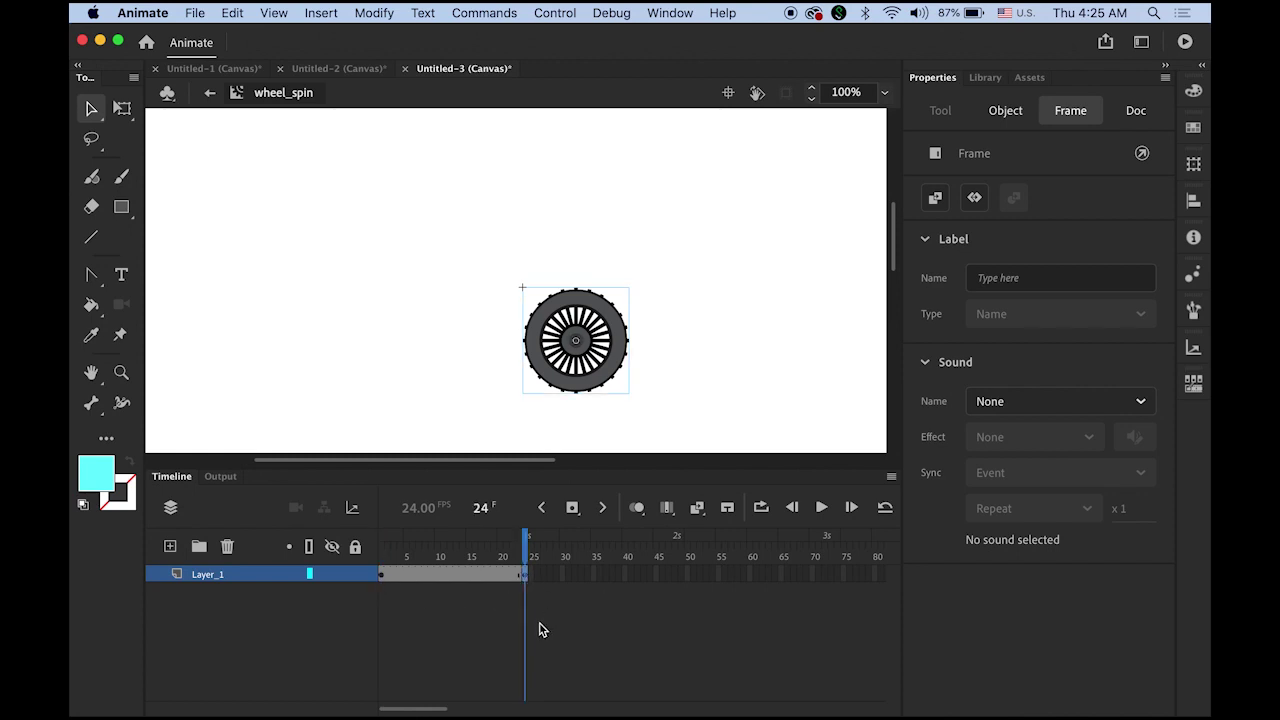
click(449, 576)
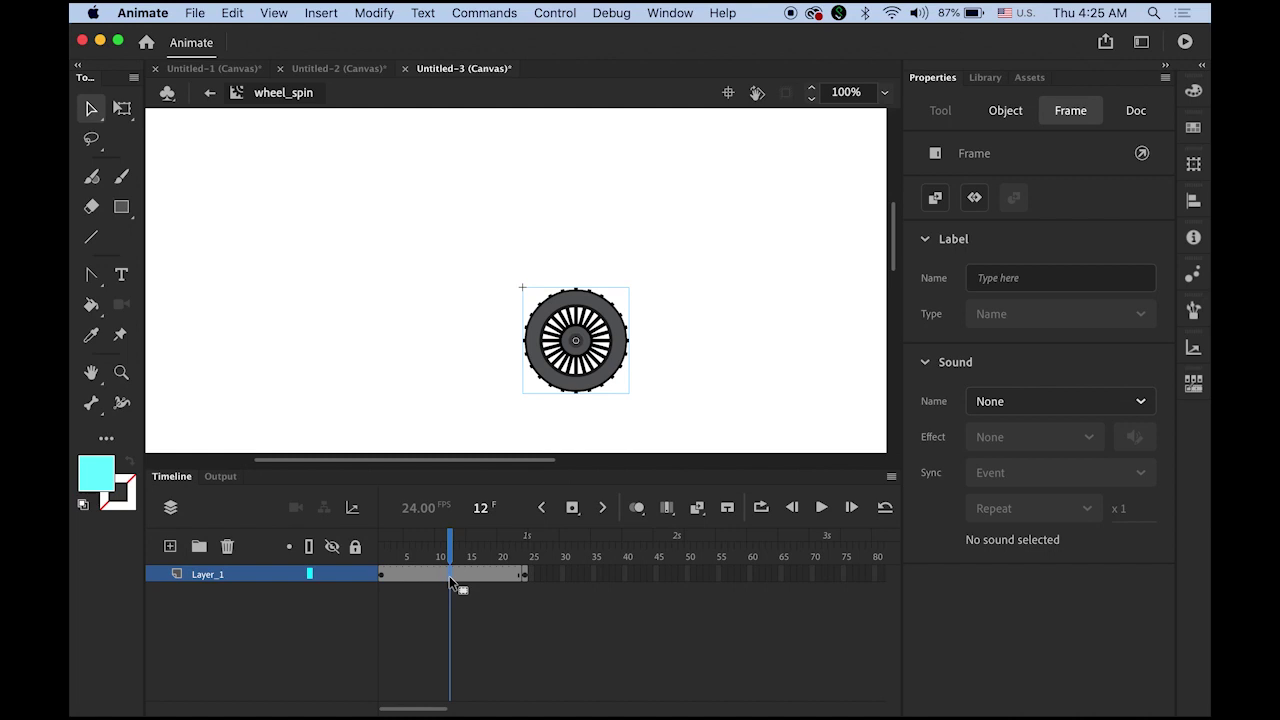
right_click(449, 576)
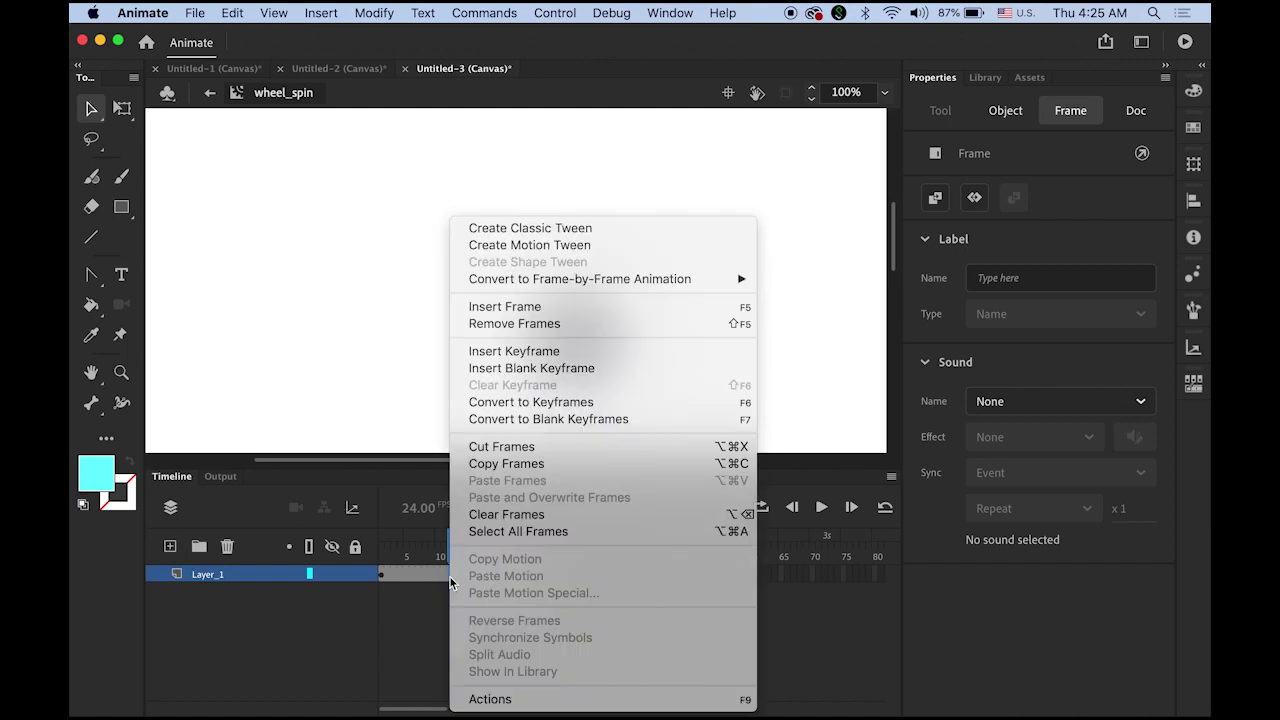
click(564, 233)
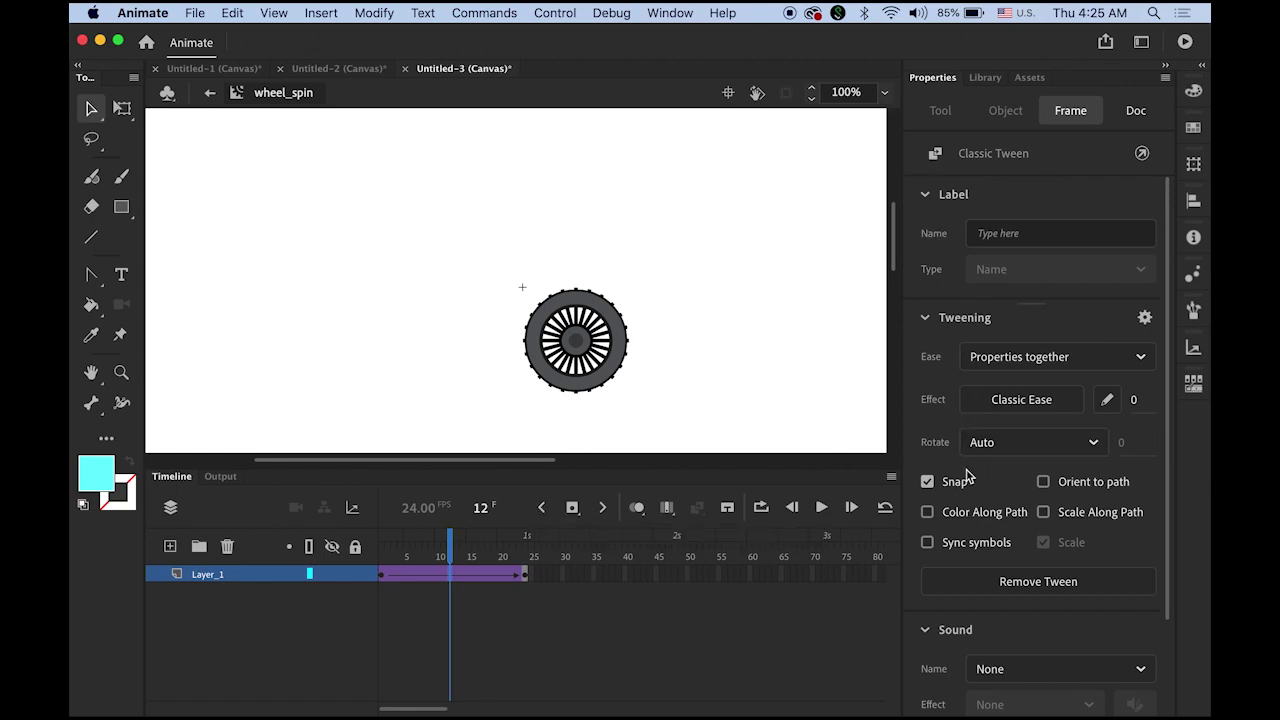
Step: Set the tween to rotate Clockwise 10 times and play the spin preview
click(1090, 447)
click(1025, 533)
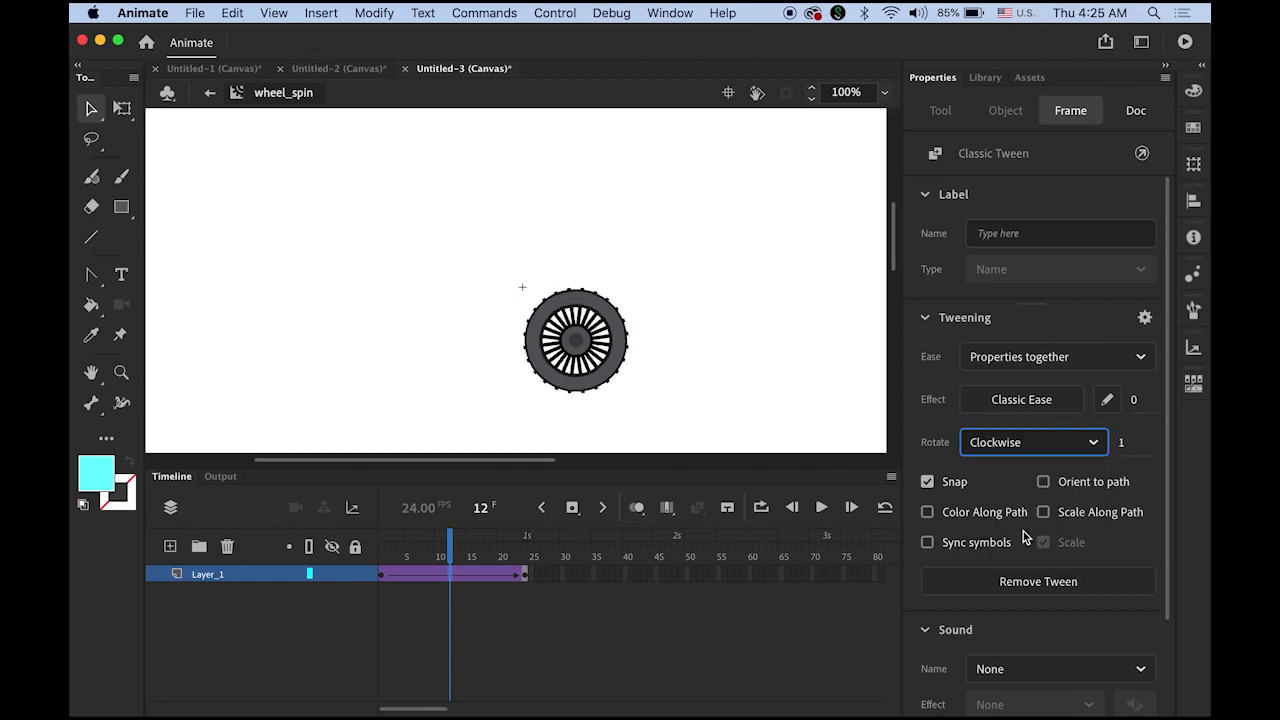
click(1121, 442)
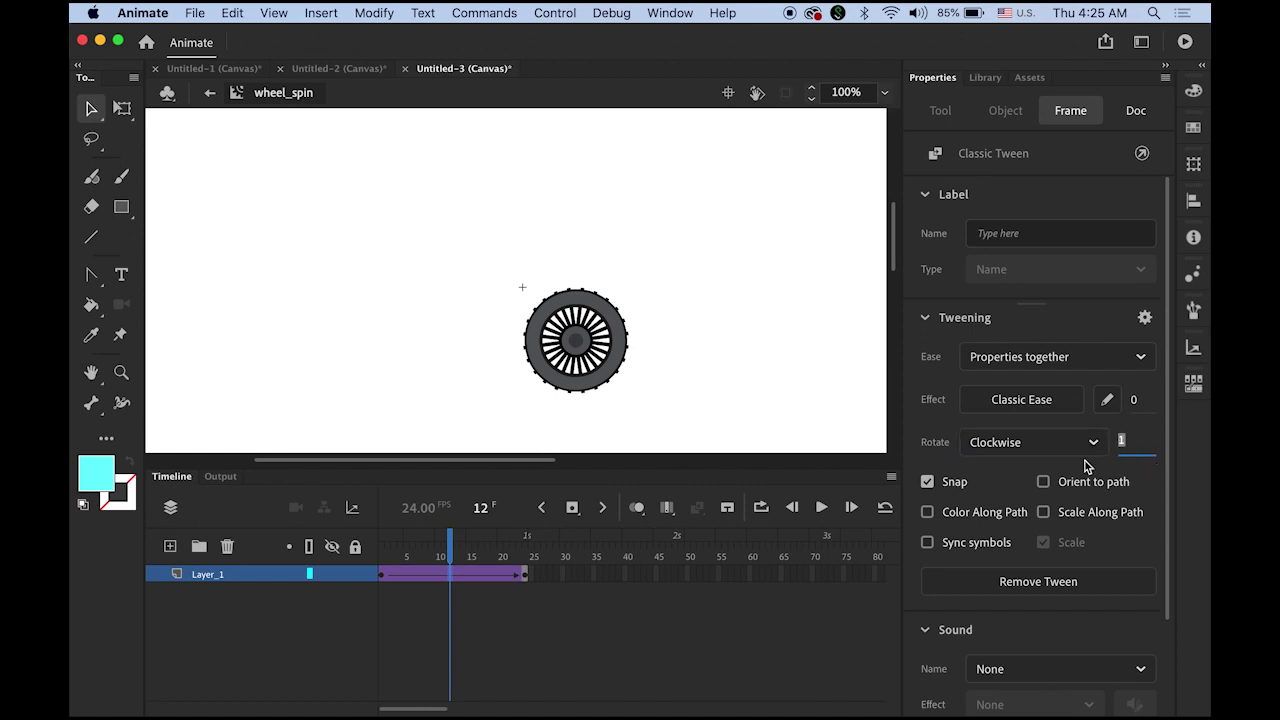
text(10)
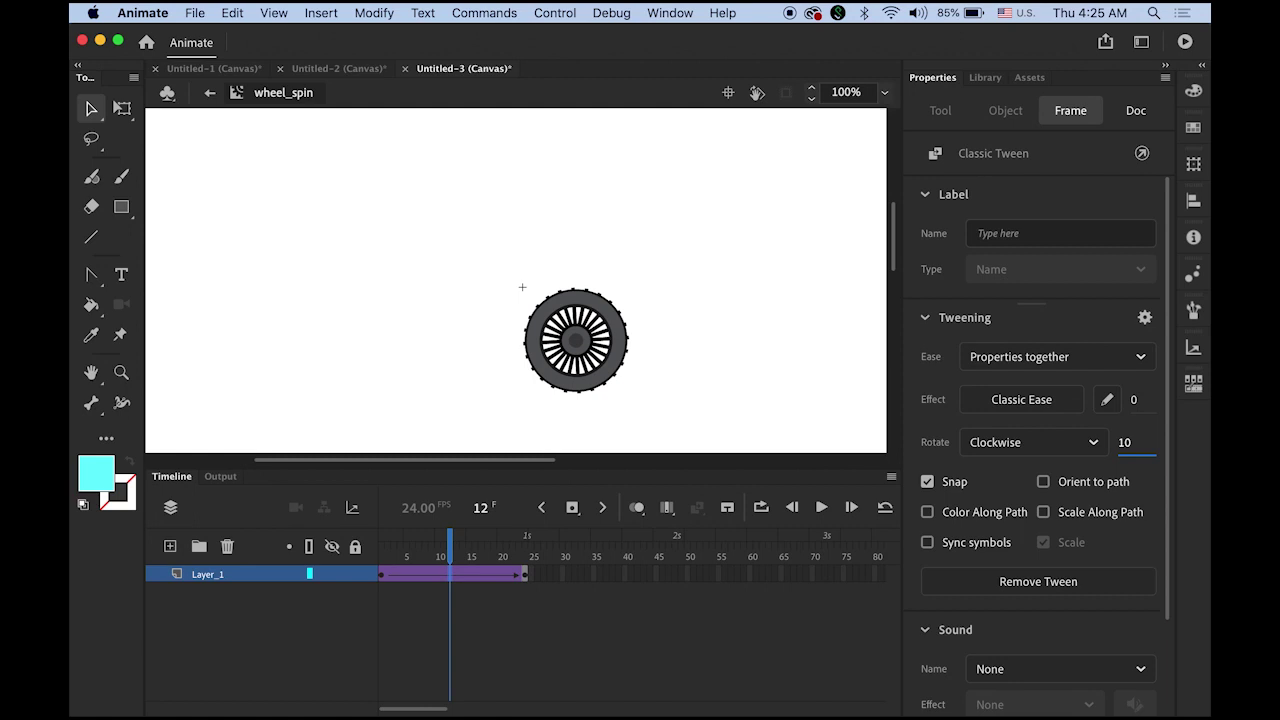
click(821, 508)
click(821, 508)
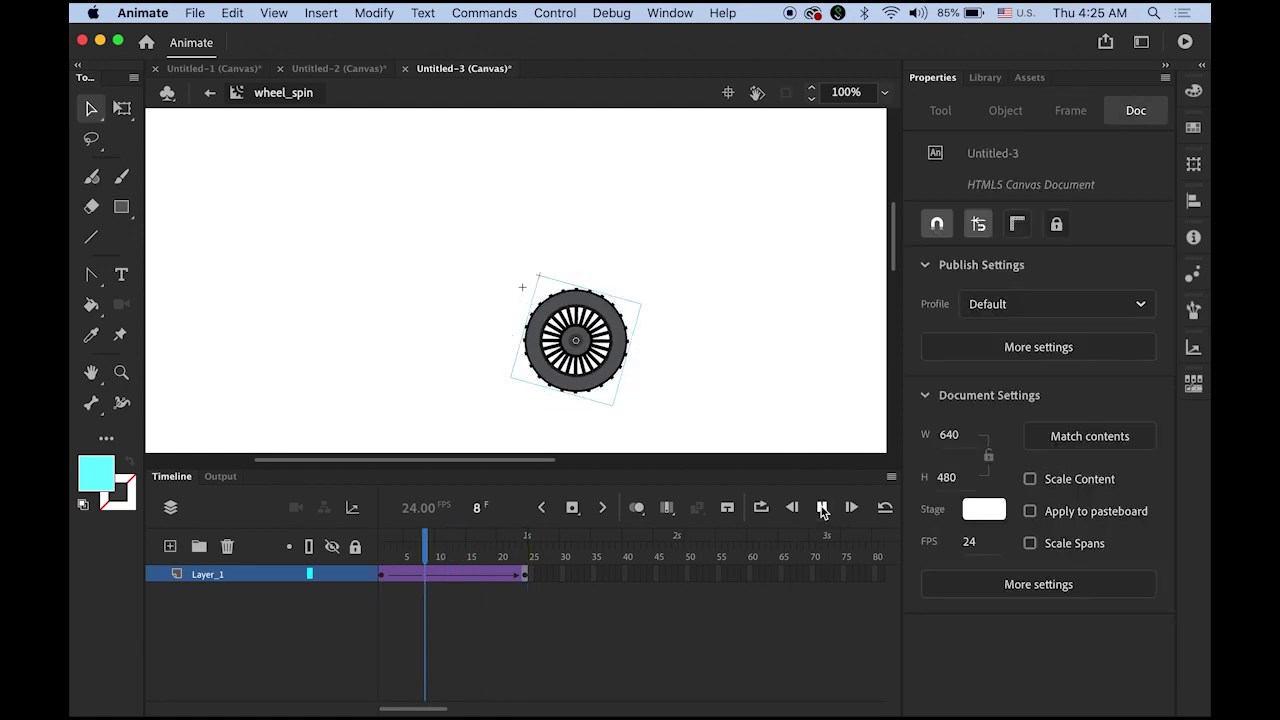
click(821, 508)
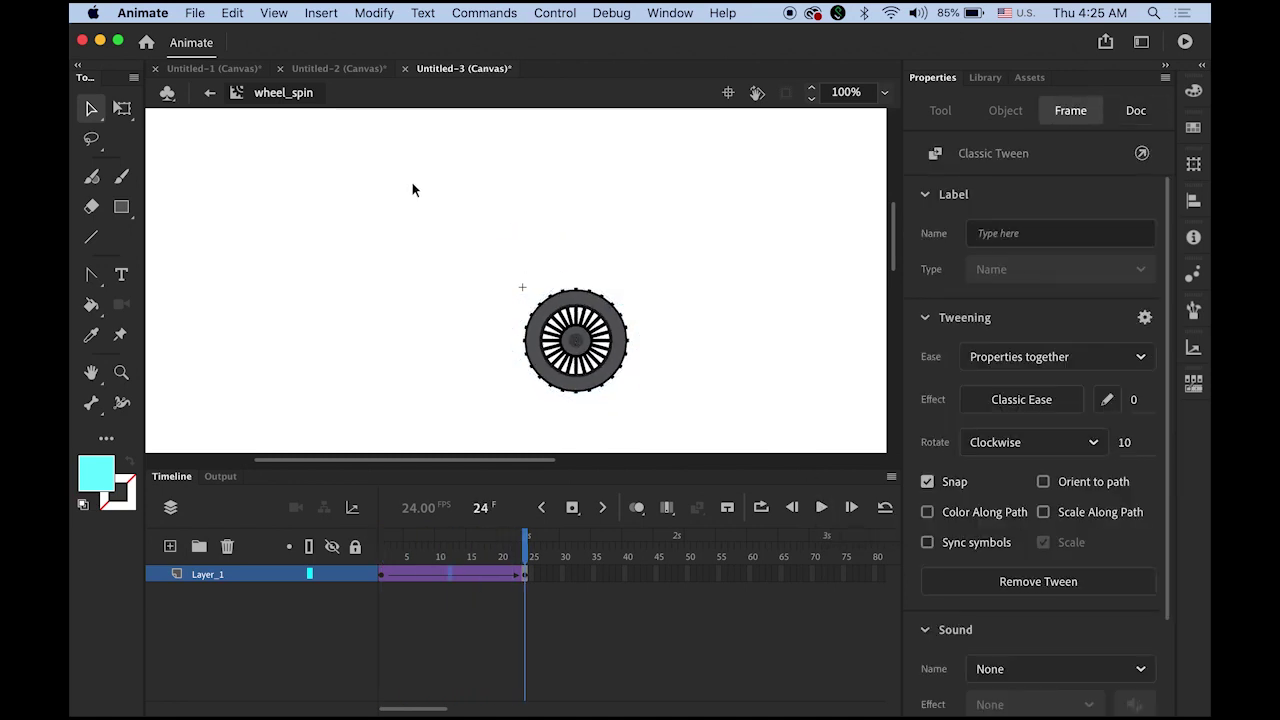
Step: Return to Scene 1 and create a Movie Clip symbol named bikerider_anim from the Library
click(211, 94)
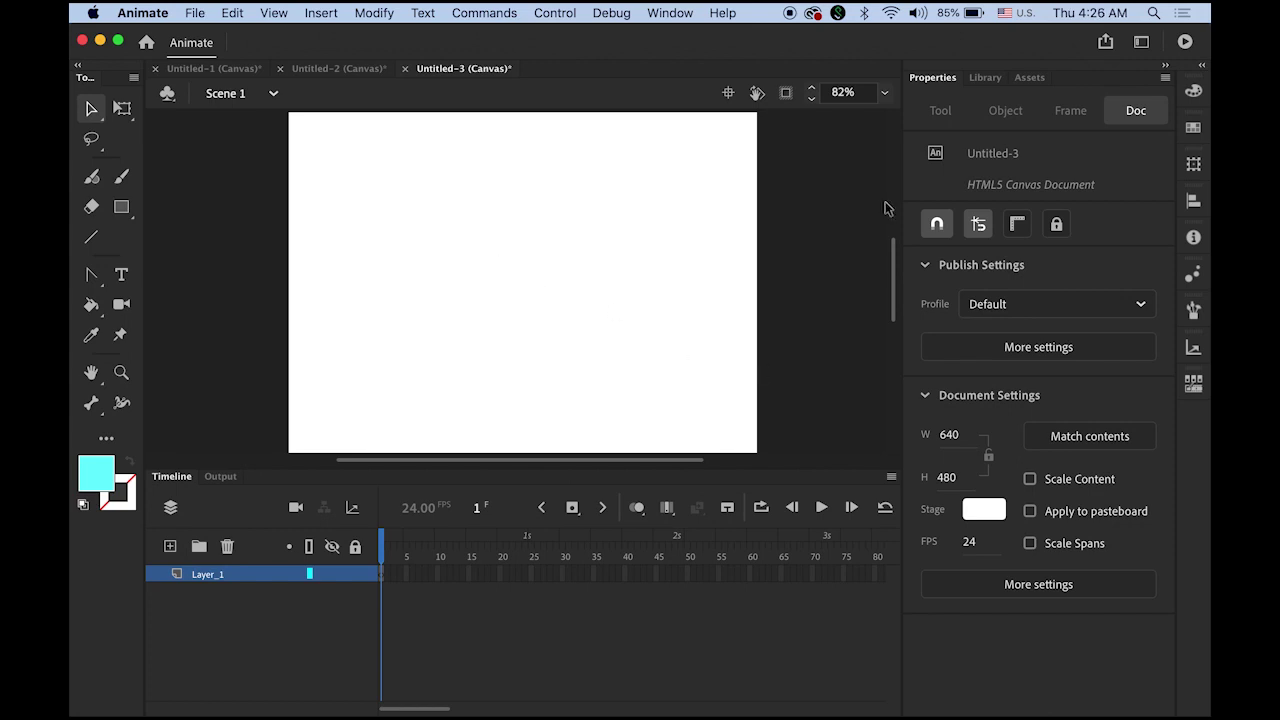
click(985, 78)
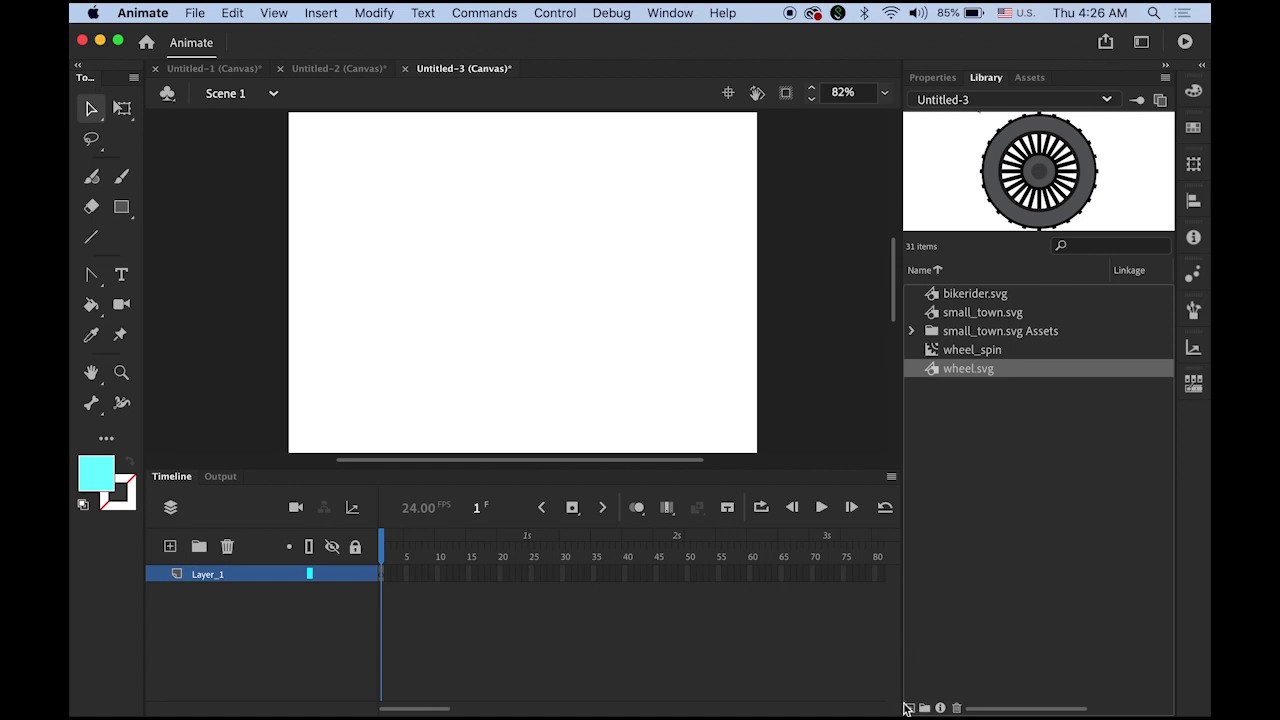
click(910, 709)
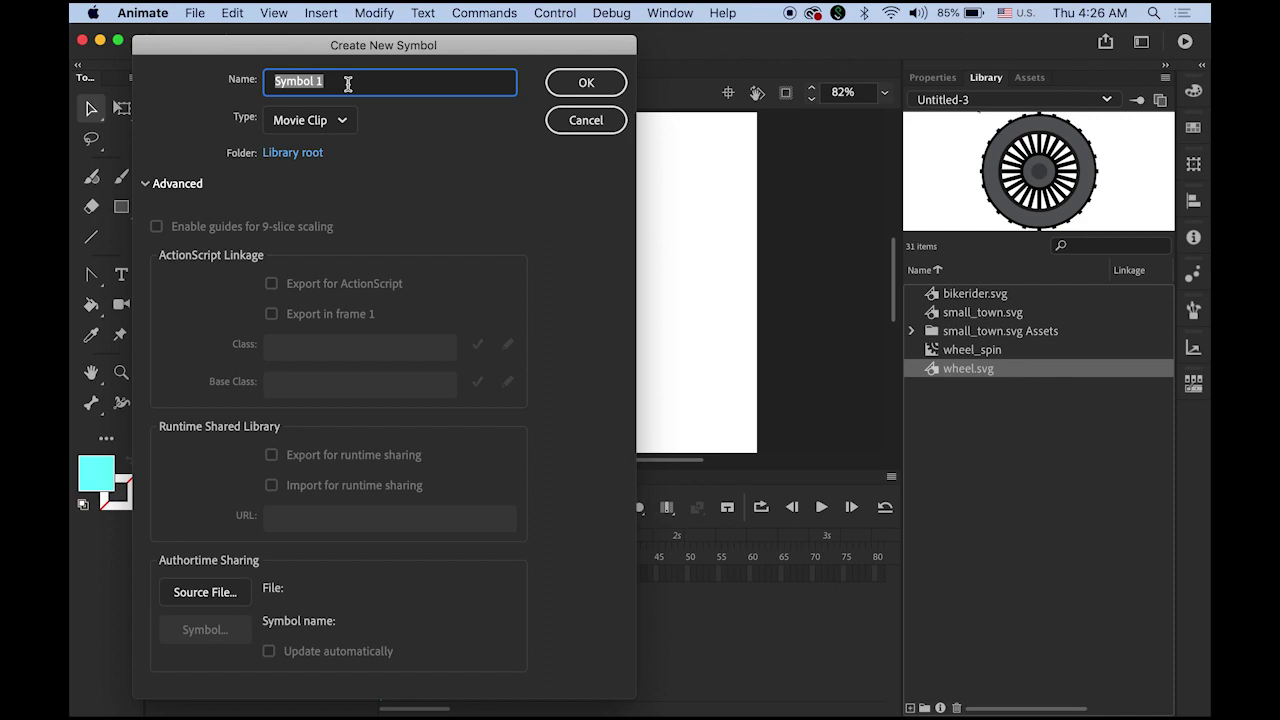
text(bike)
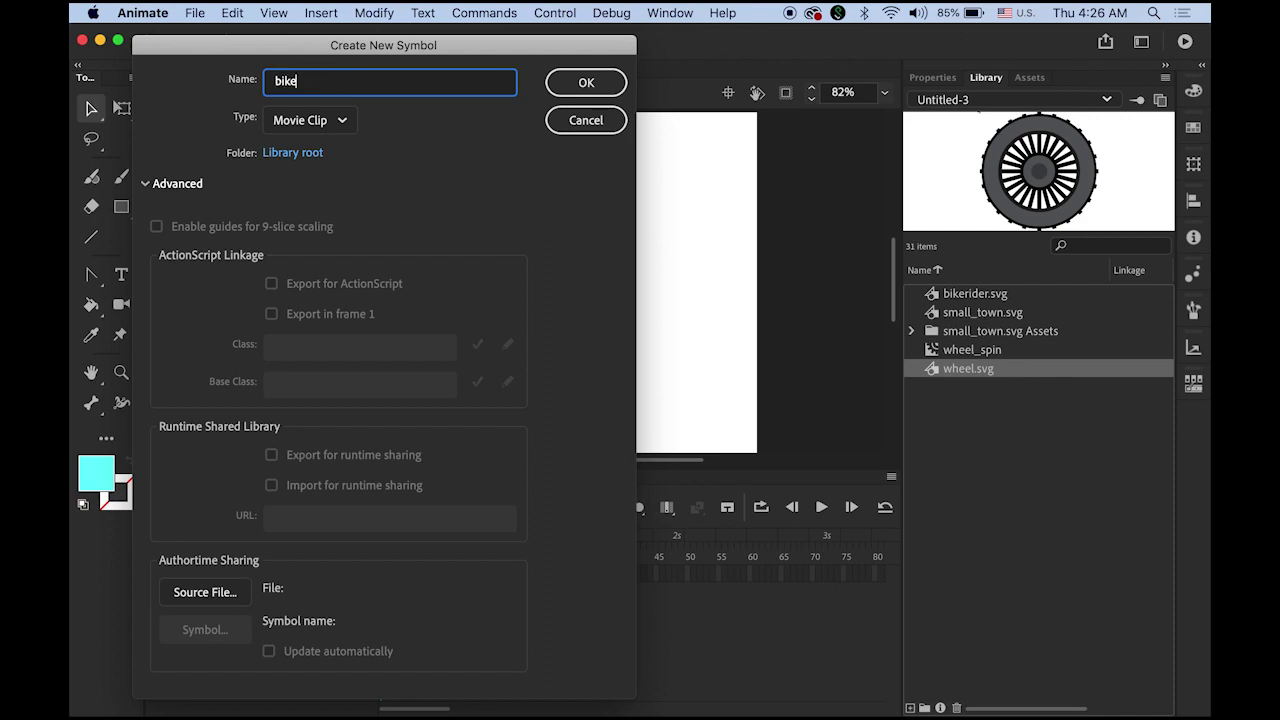
text(rider_anim)
click(575, 84)
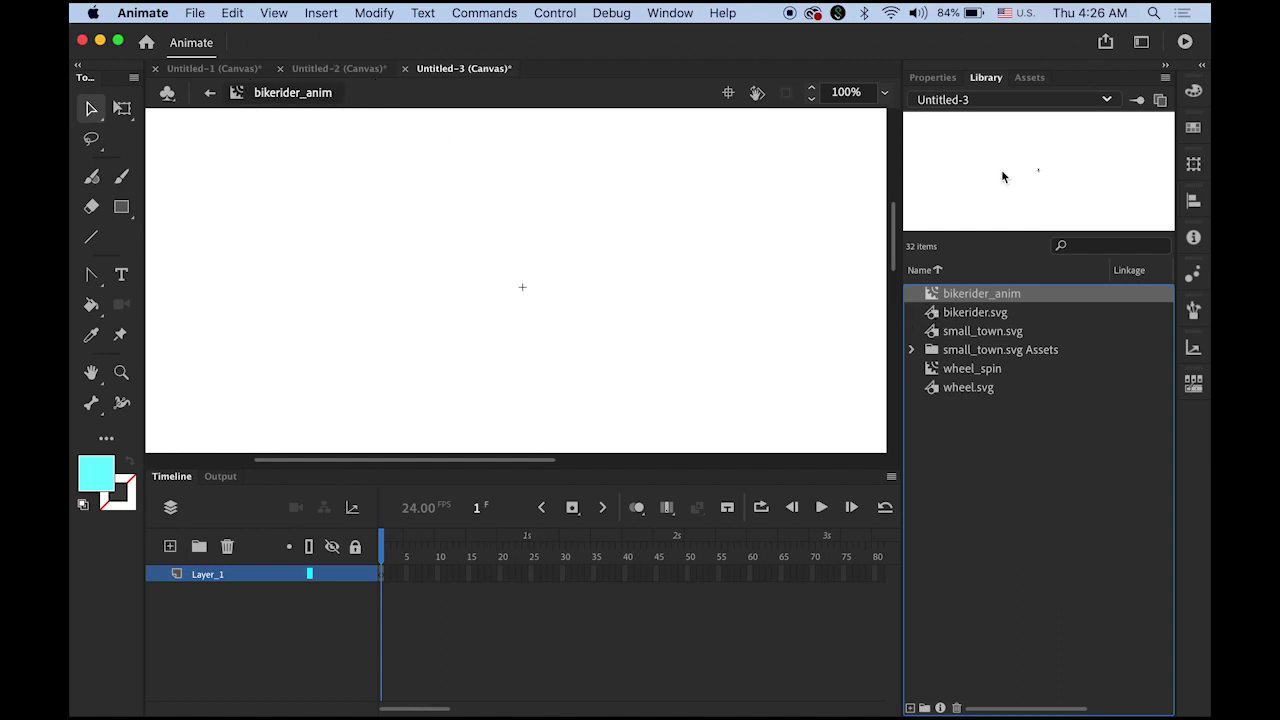
Step: Drag bikerider.svg into bikerider_anim and position it at X 0, Y 0
click(963, 318)
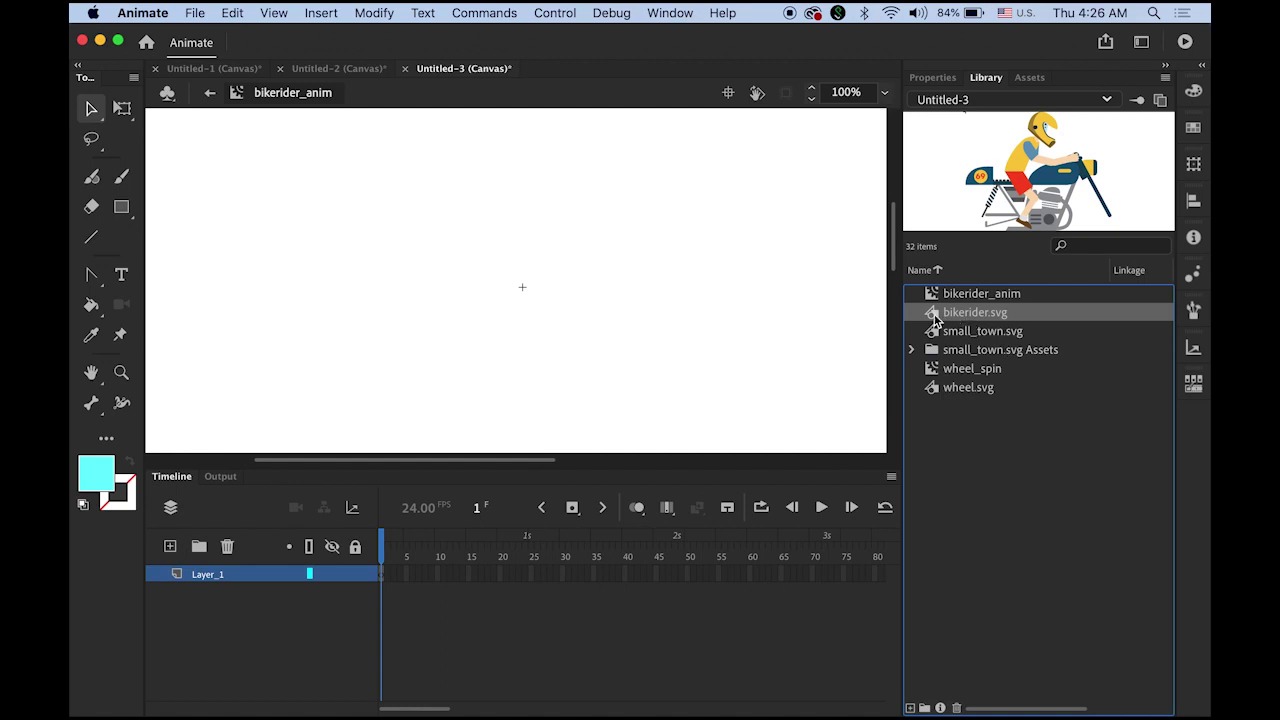
drag(935, 318, 603, 320)
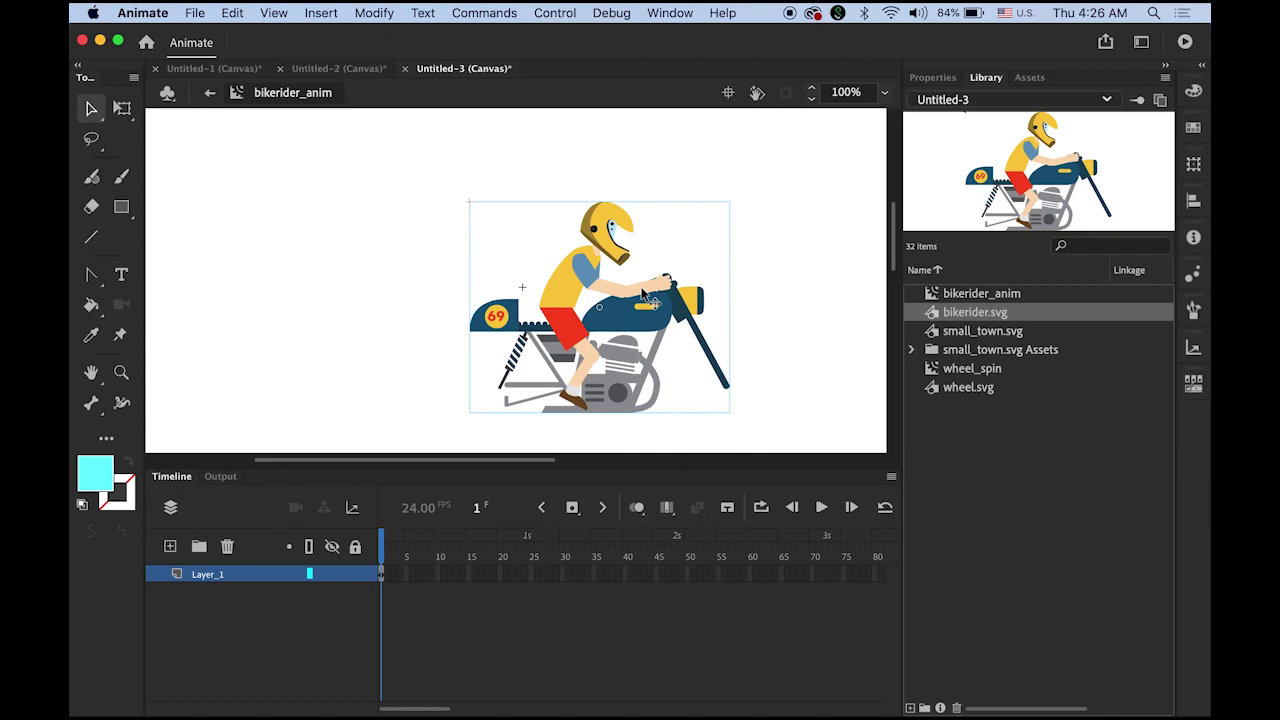
drag(643, 295, 709, 365)
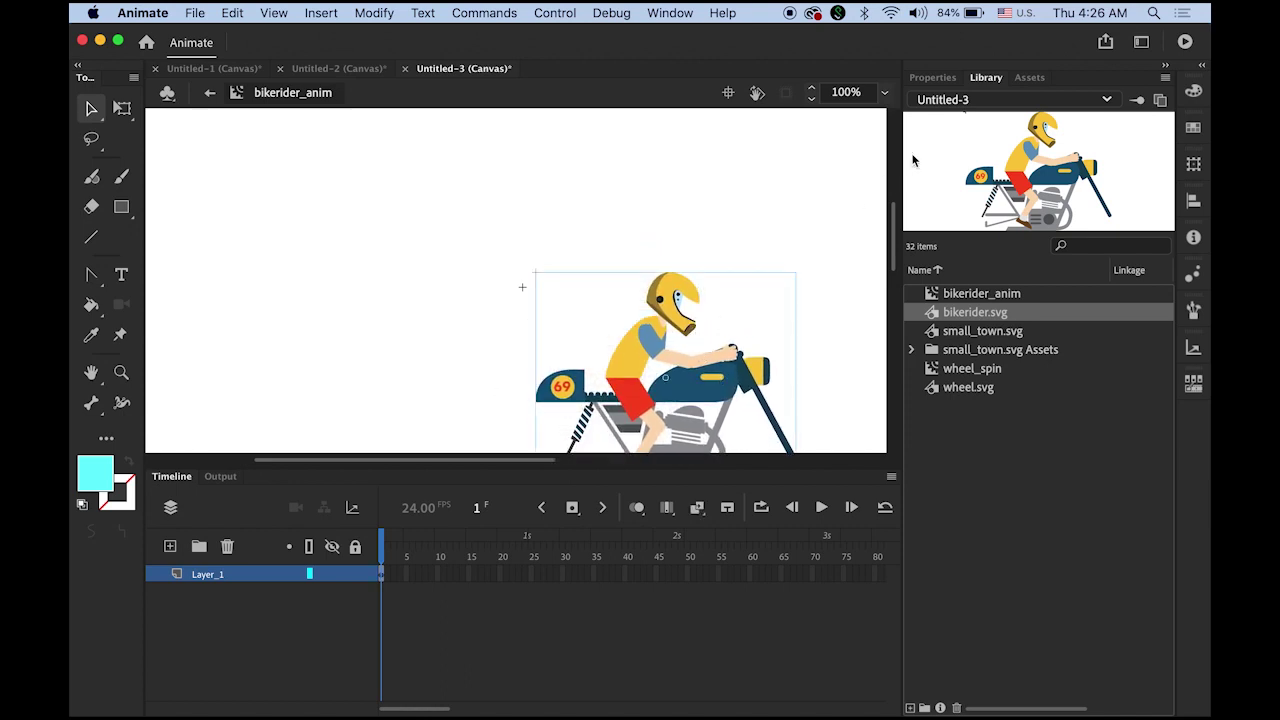
click(932, 80)
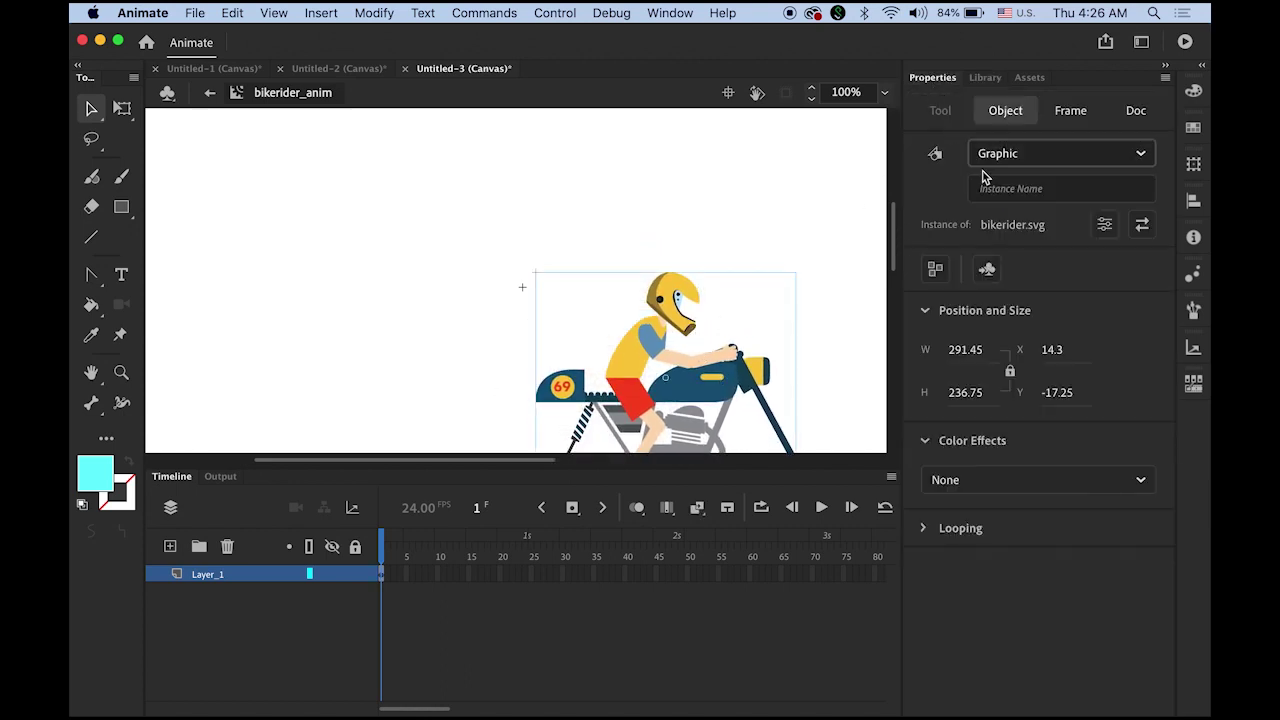
click(1051, 347)
text(0)
key(Tab)
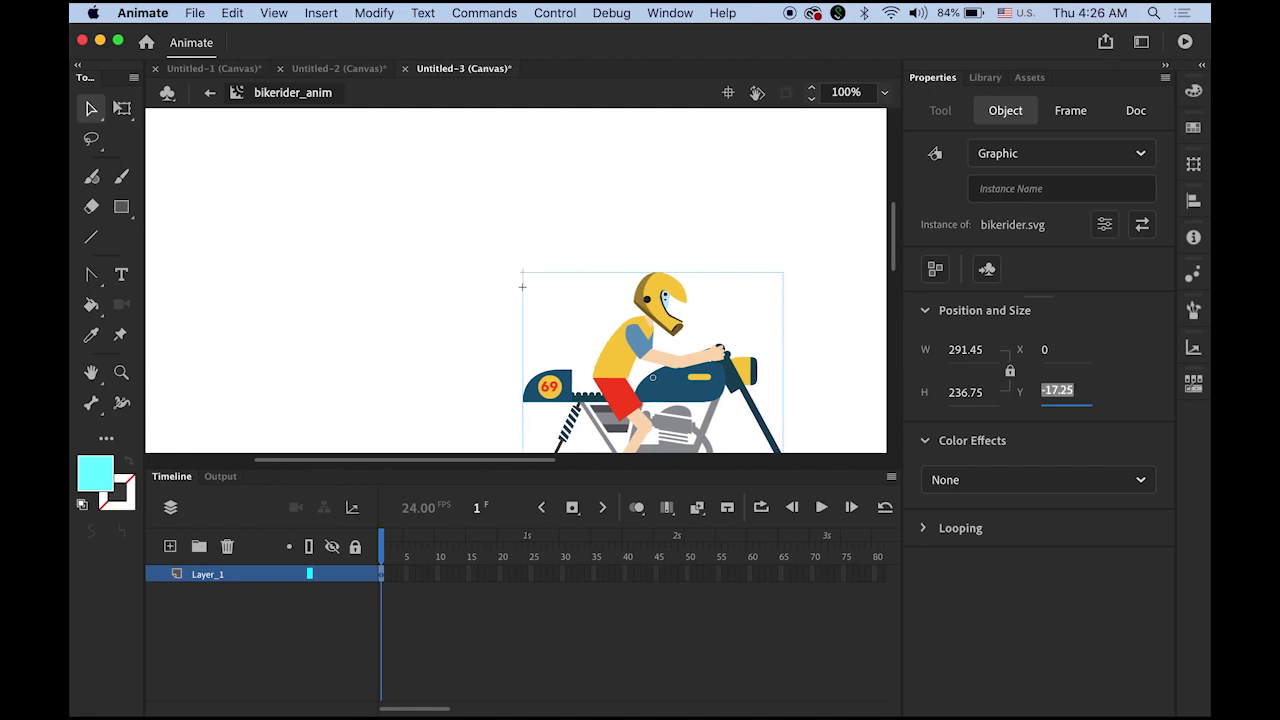
text(0)
key(Return)
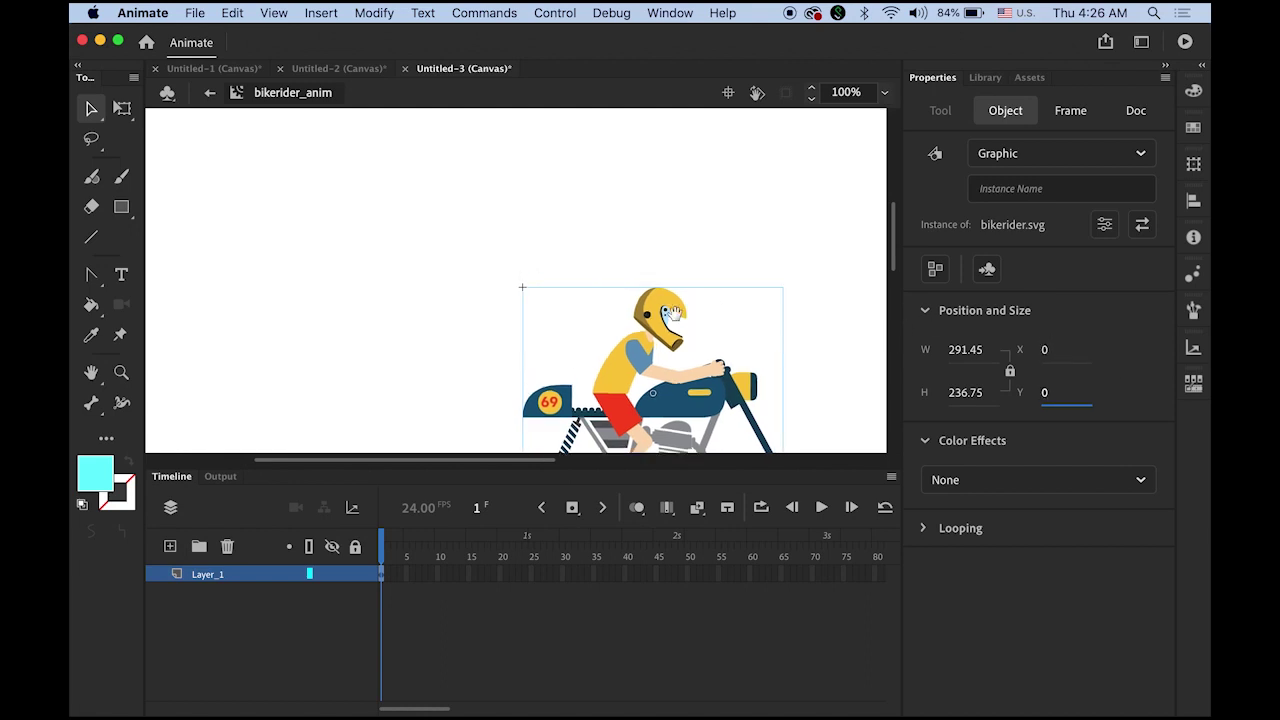
drag(675, 312, 506, 179)
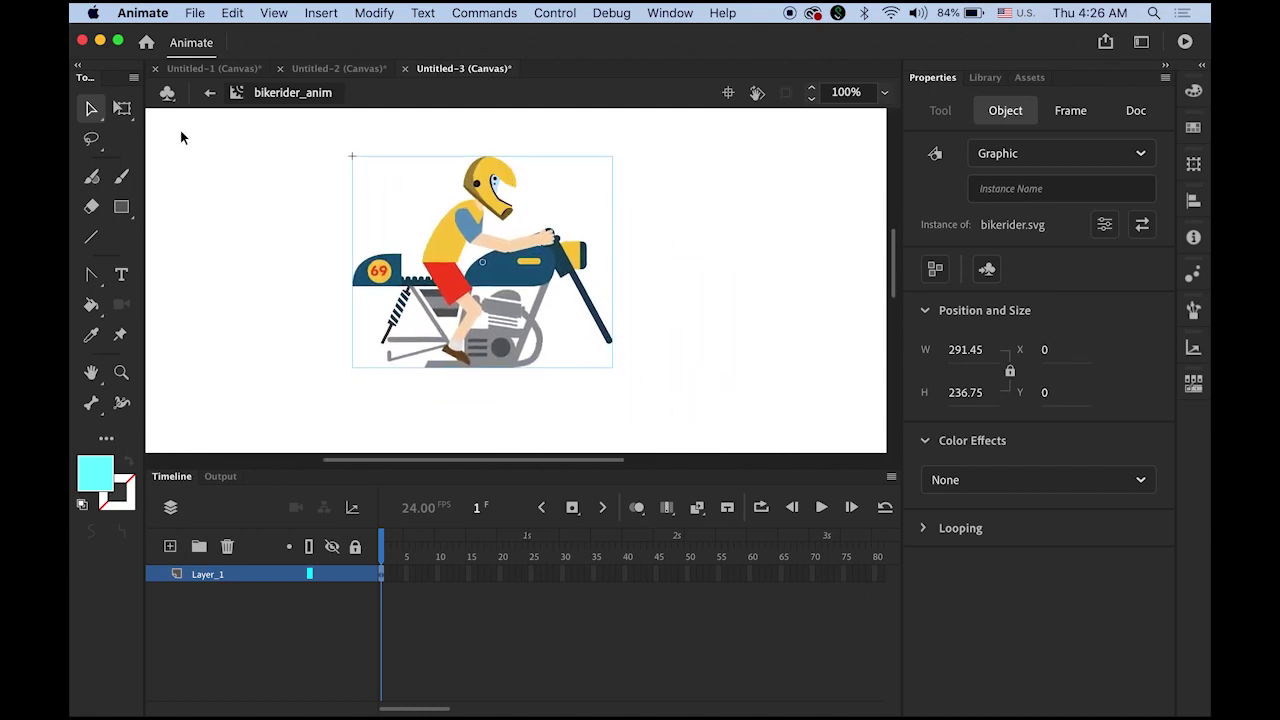
Step: Rename Layer_1 to rider
double_click(209, 574)
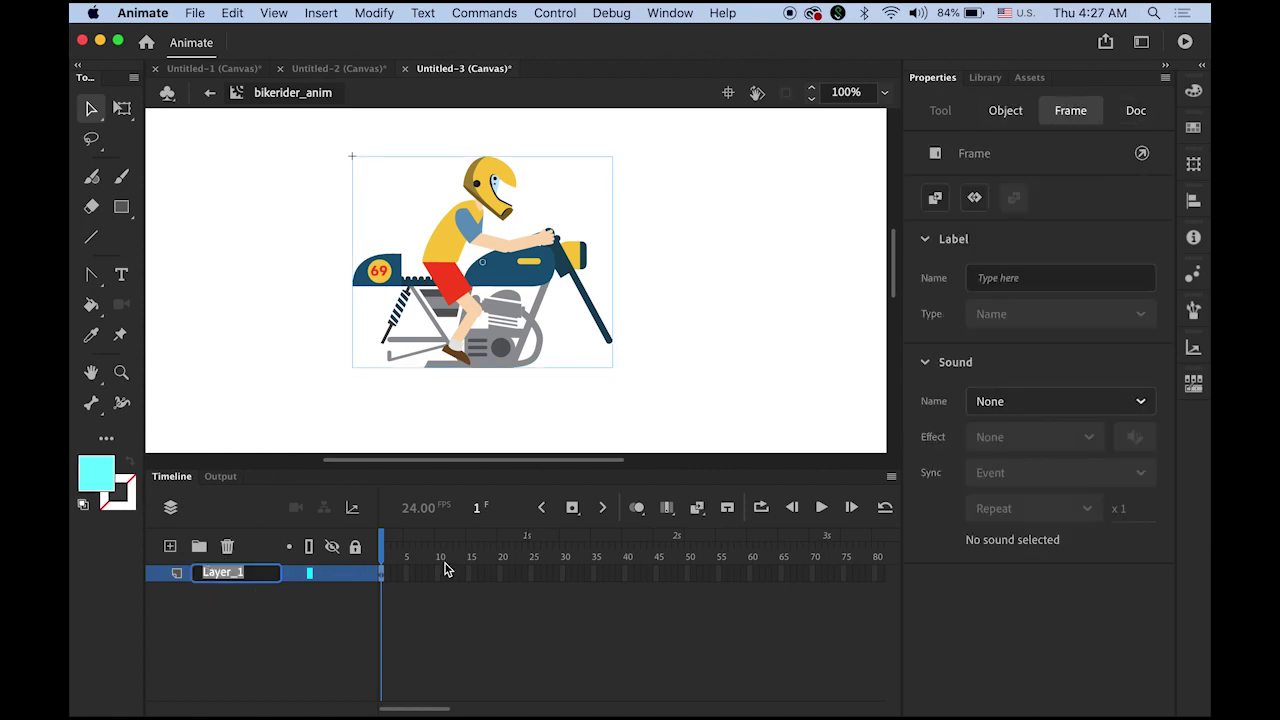
text(rider)
key(Return)
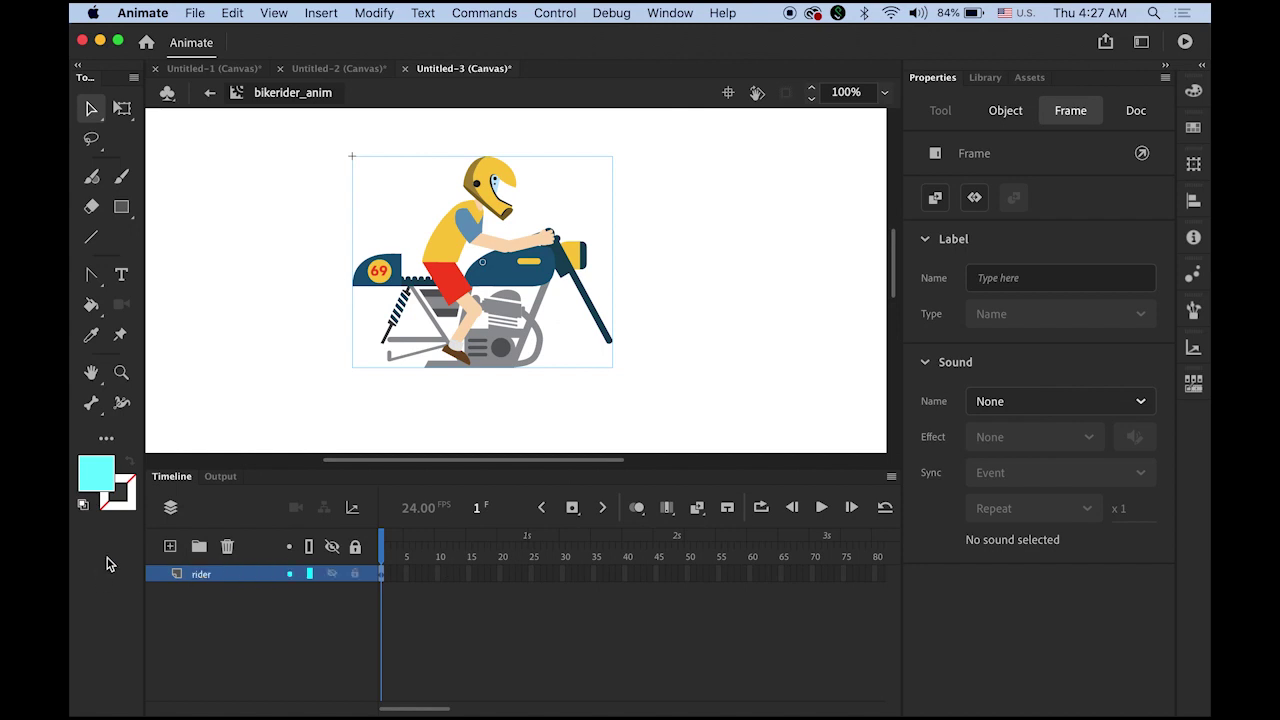
Step: Add a new layer named wheels beneath the rider layer
click(170, 546)
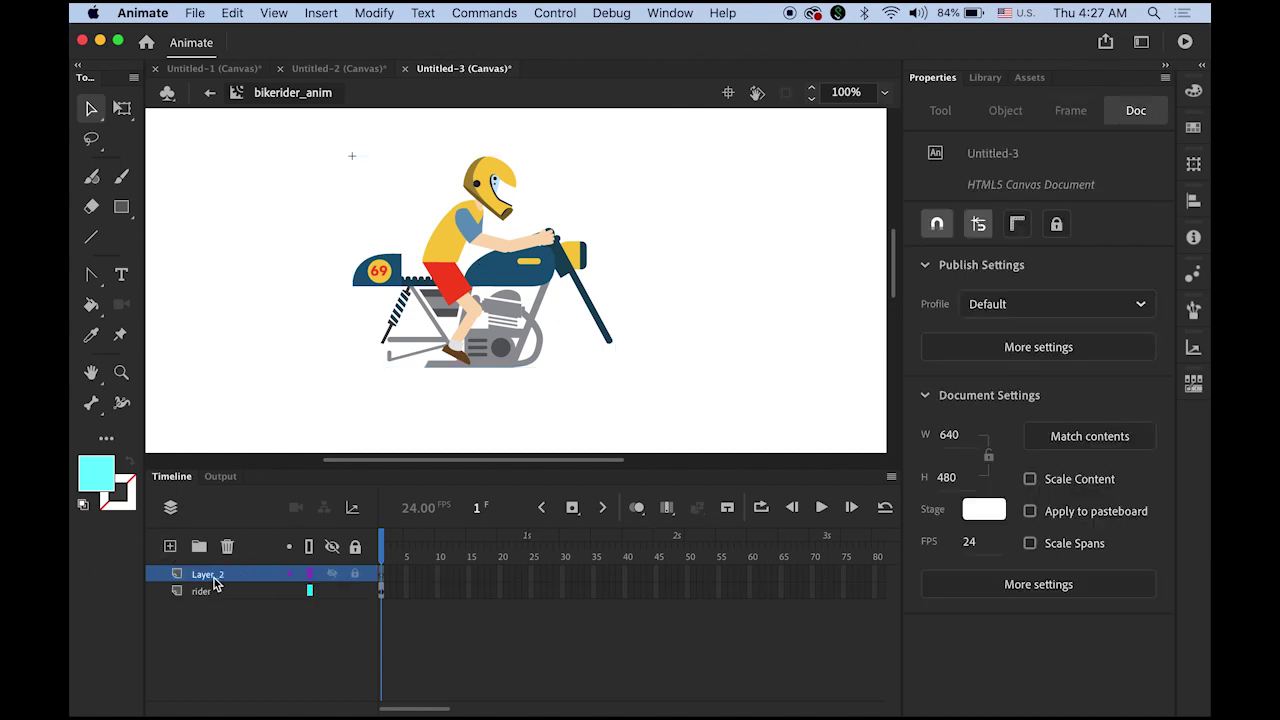
drag(212, 579, 211, 607)
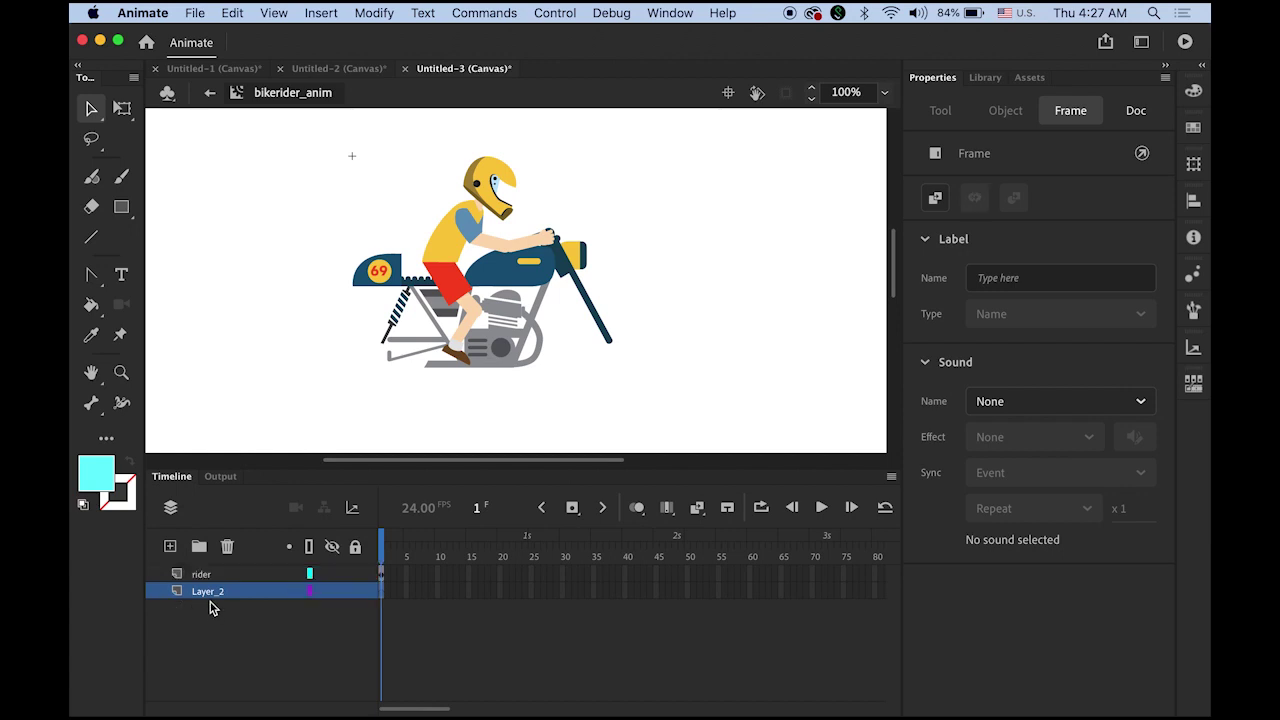
double_click(208, 593)
text(w)
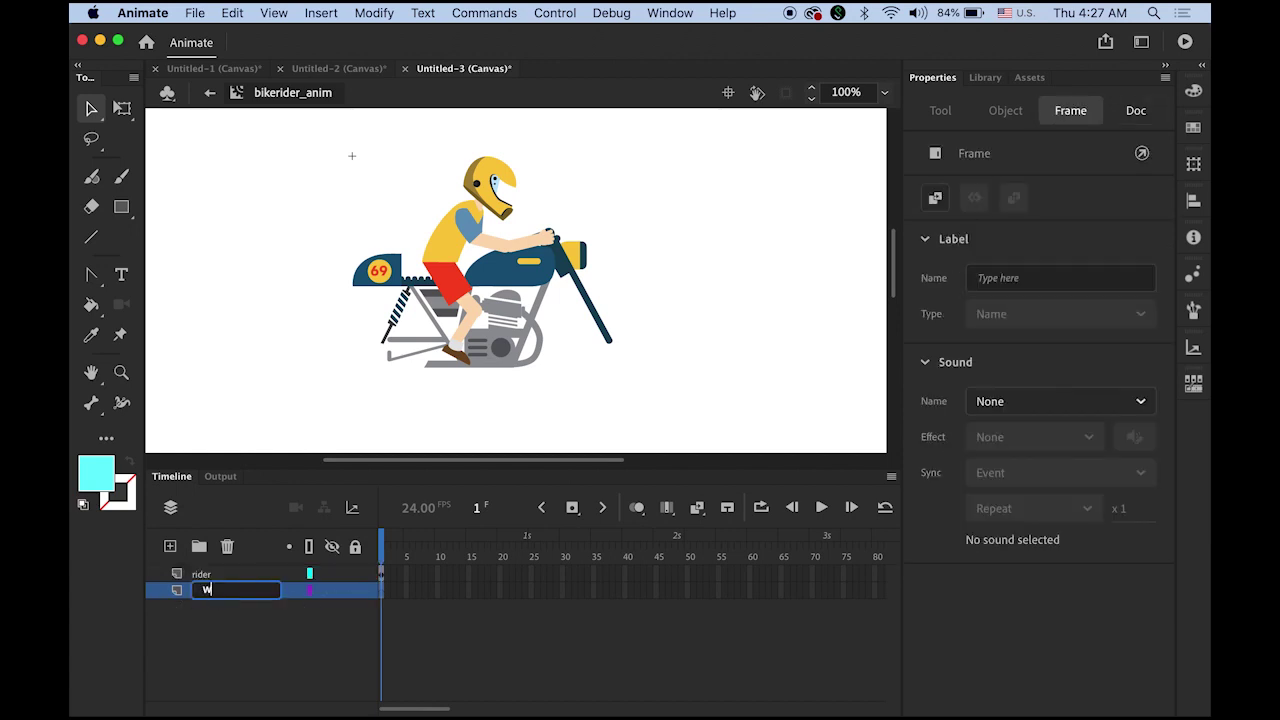
text(heels)
key(Return)
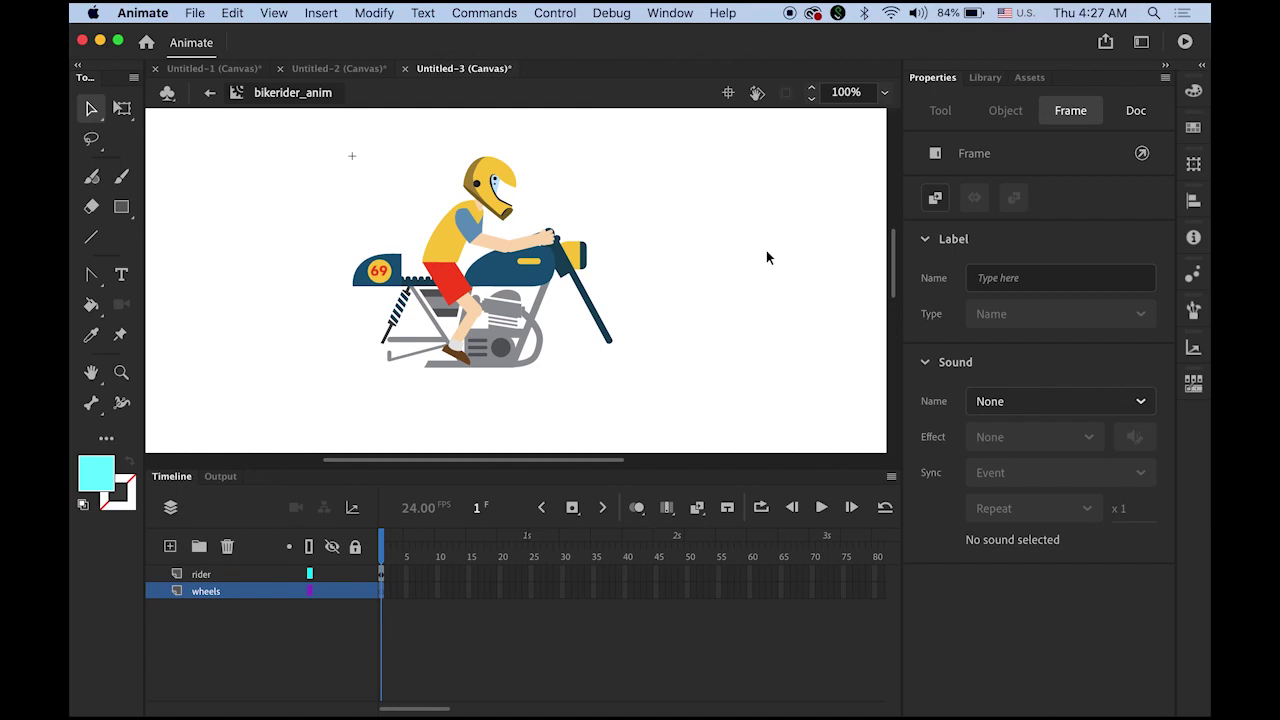
Step: Place a wheel_spin instance from the Library on the front fork, nudged up slightly
click(995, 82)
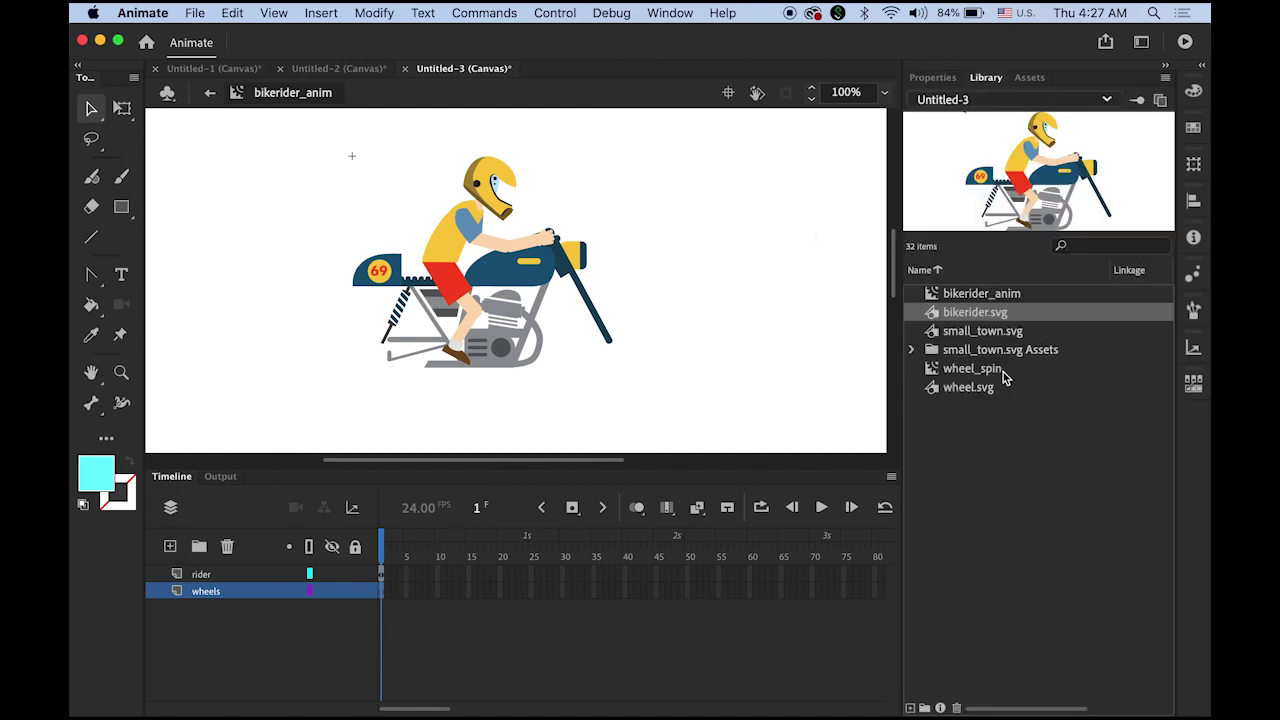
click(950, 370)
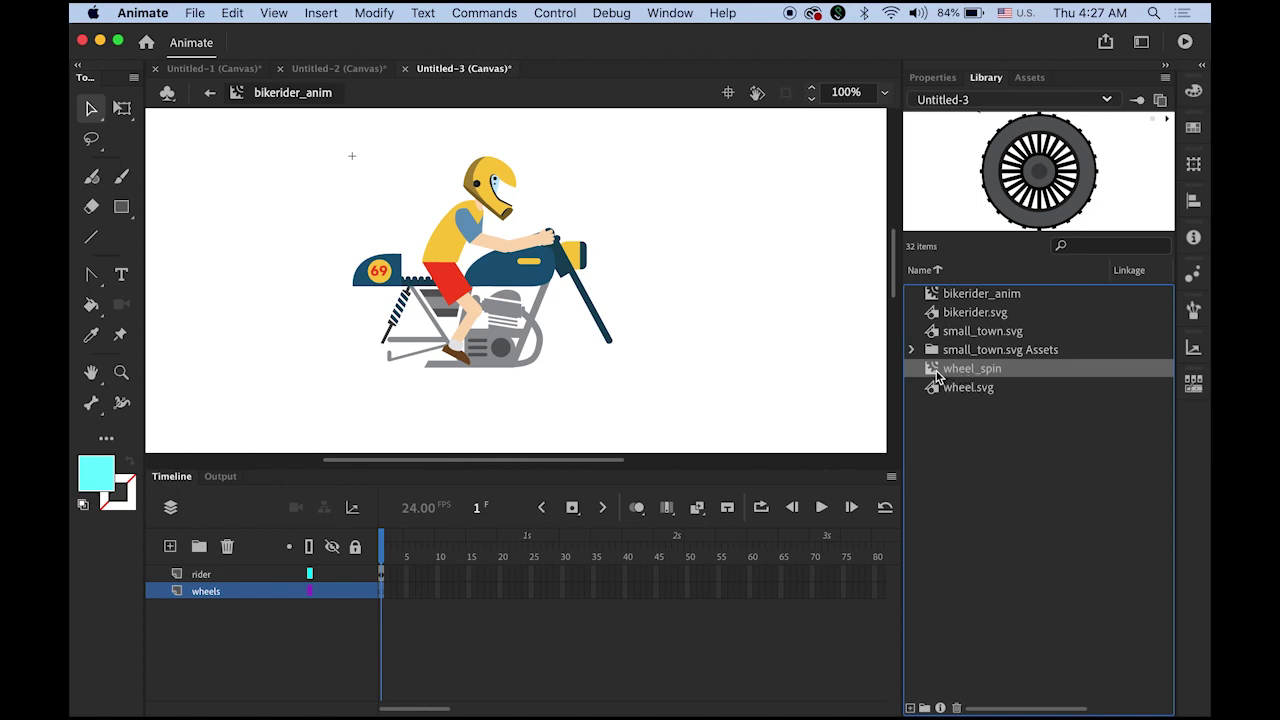
drag(935, 375, 650, 366)
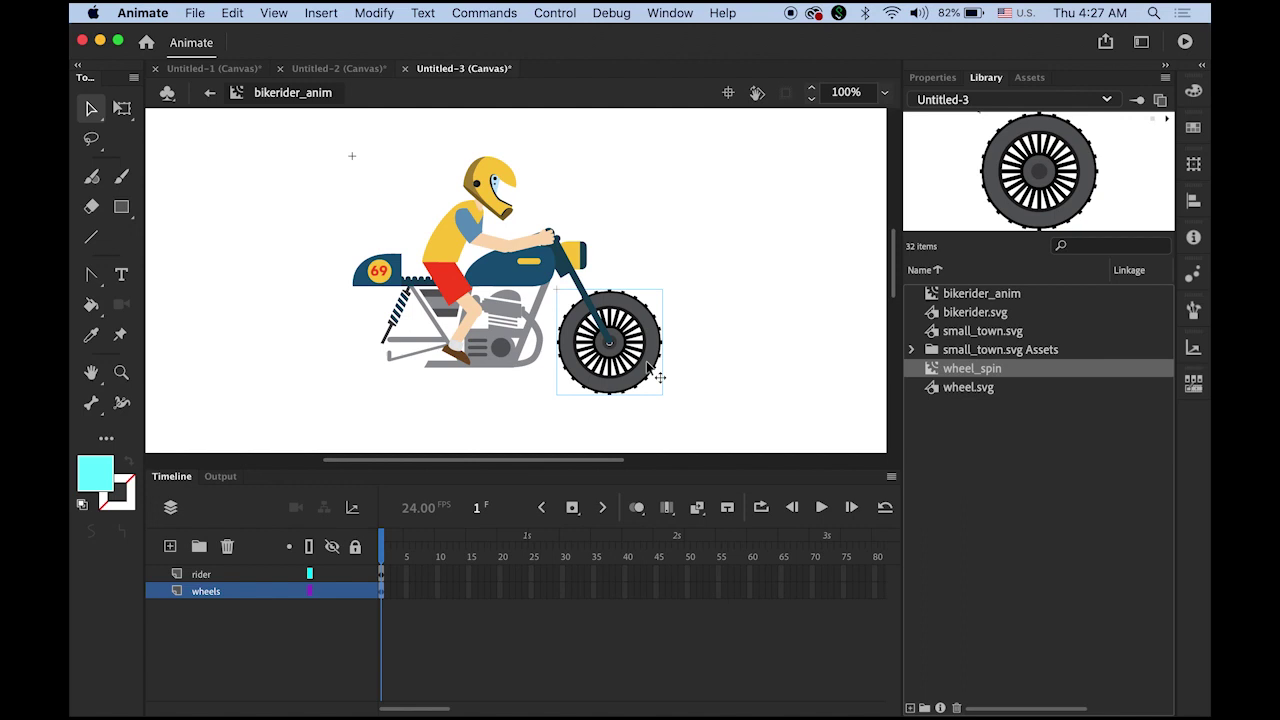
key(Up)
key(Up)
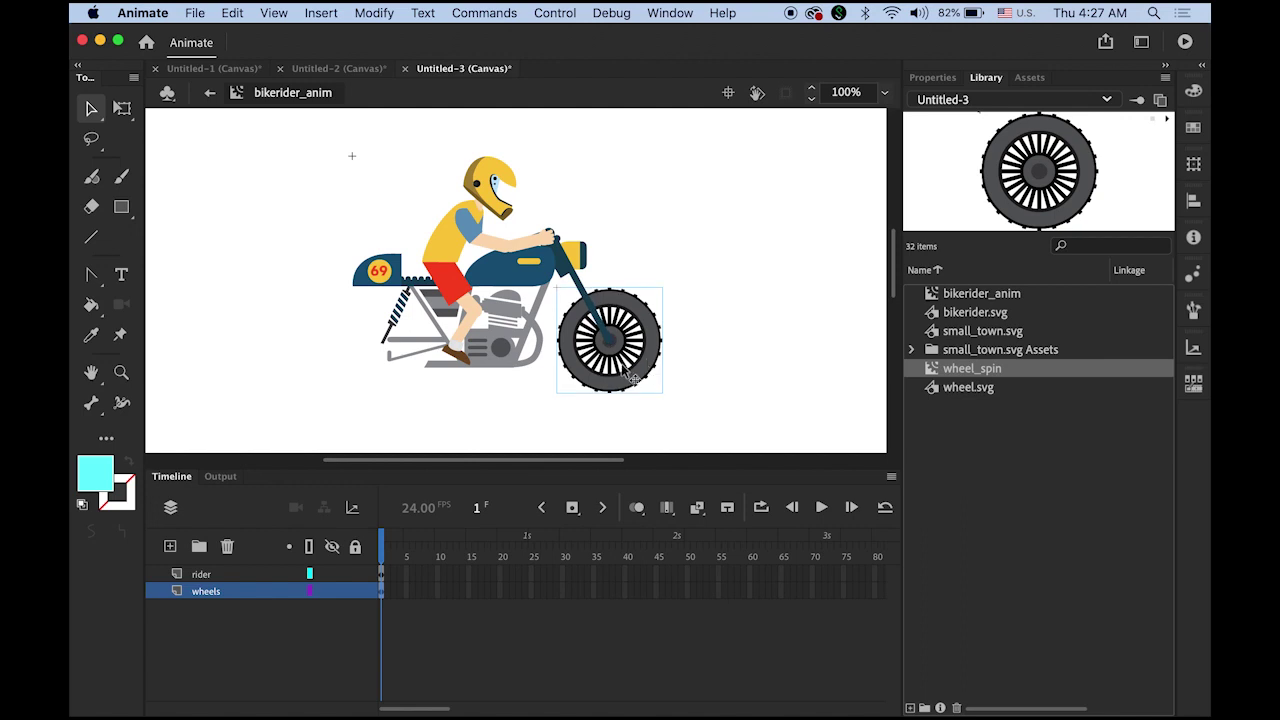
Step: Alt-drag a copy of the wheel to the rear axle and return to Scene 1
drag(612, 388, 389, 380)
click(752, 372)
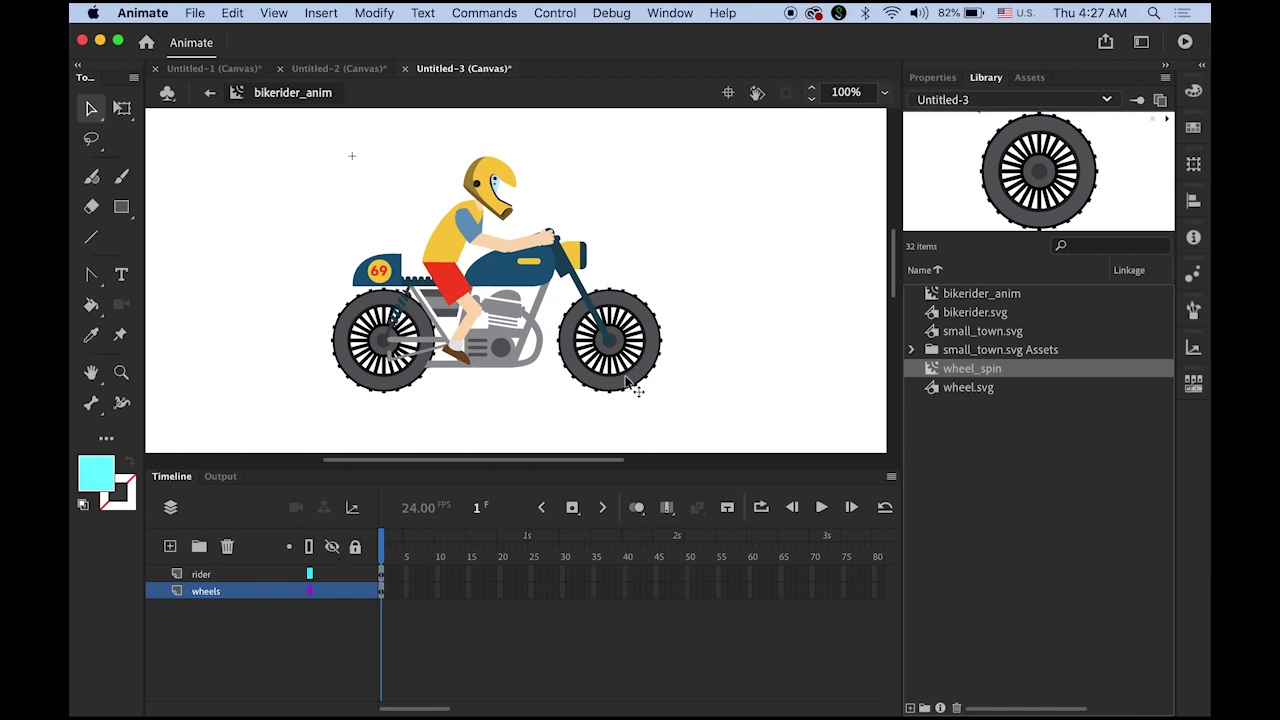
click(210, 93)
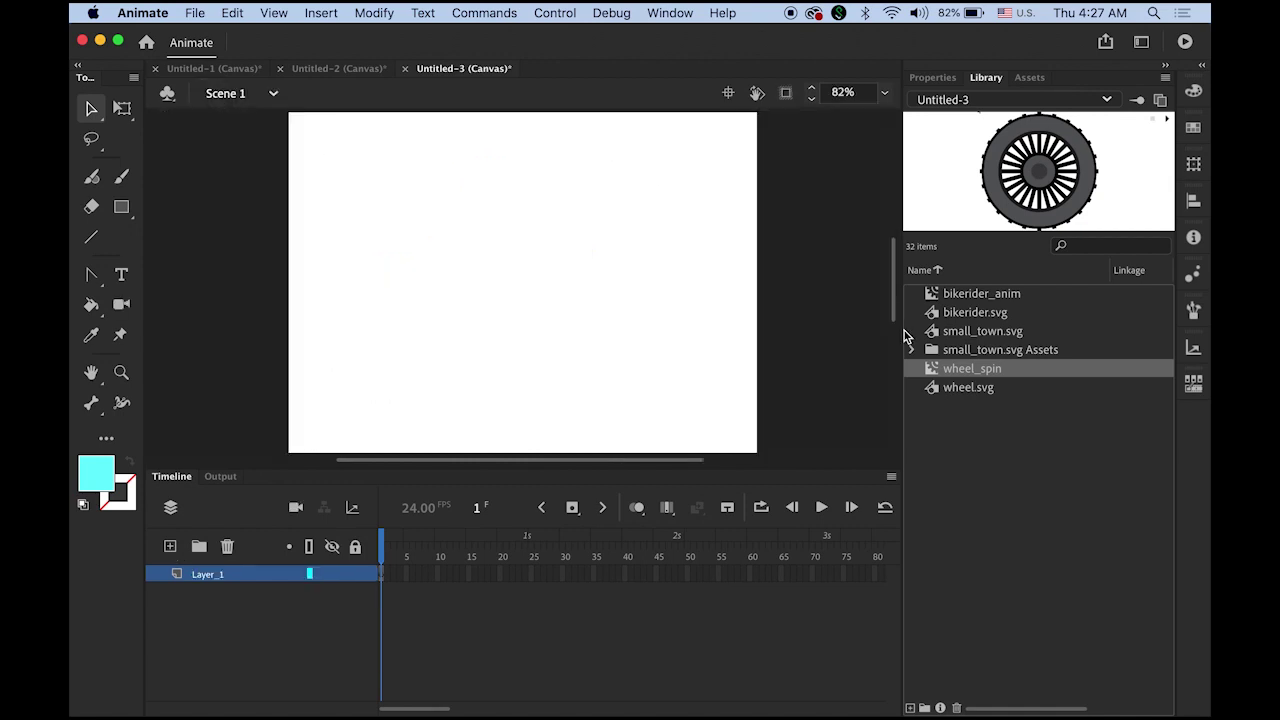
Step: Drag a bikerider_anim instance from the Library onto the centre of the Scene 1 stage and select it
click(962, 295)
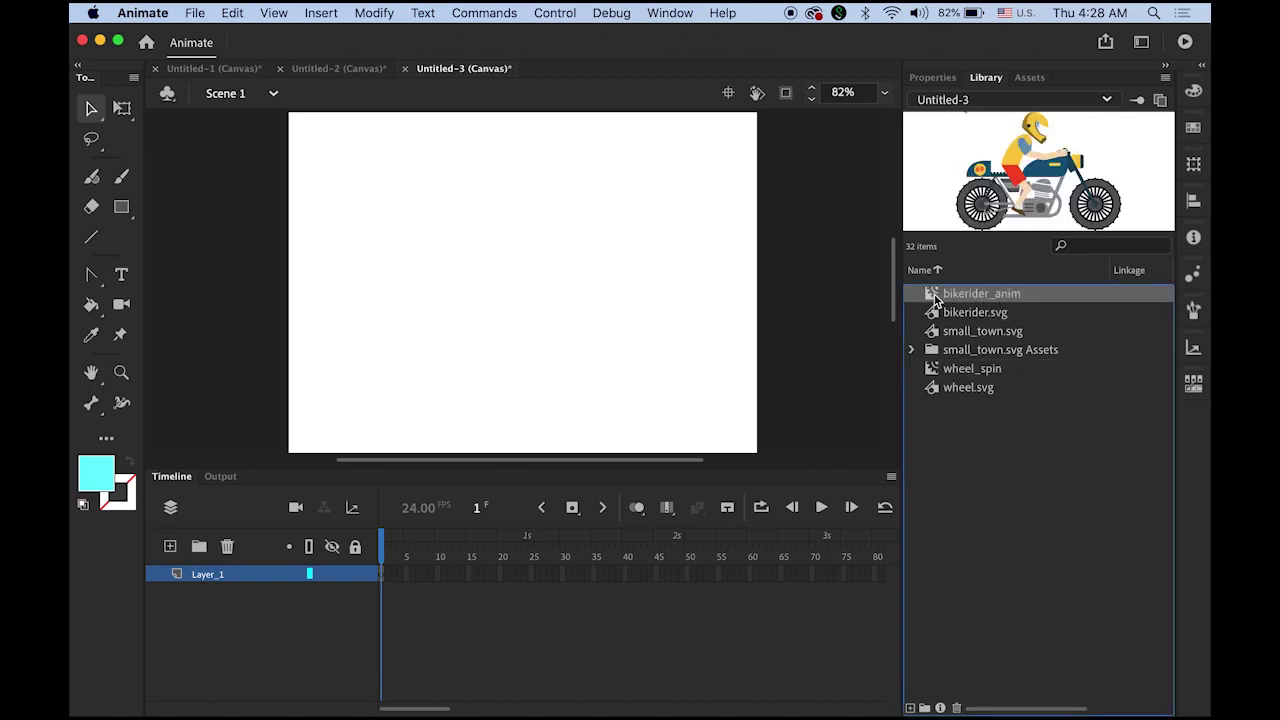
drag(935, 298, 592, 330)
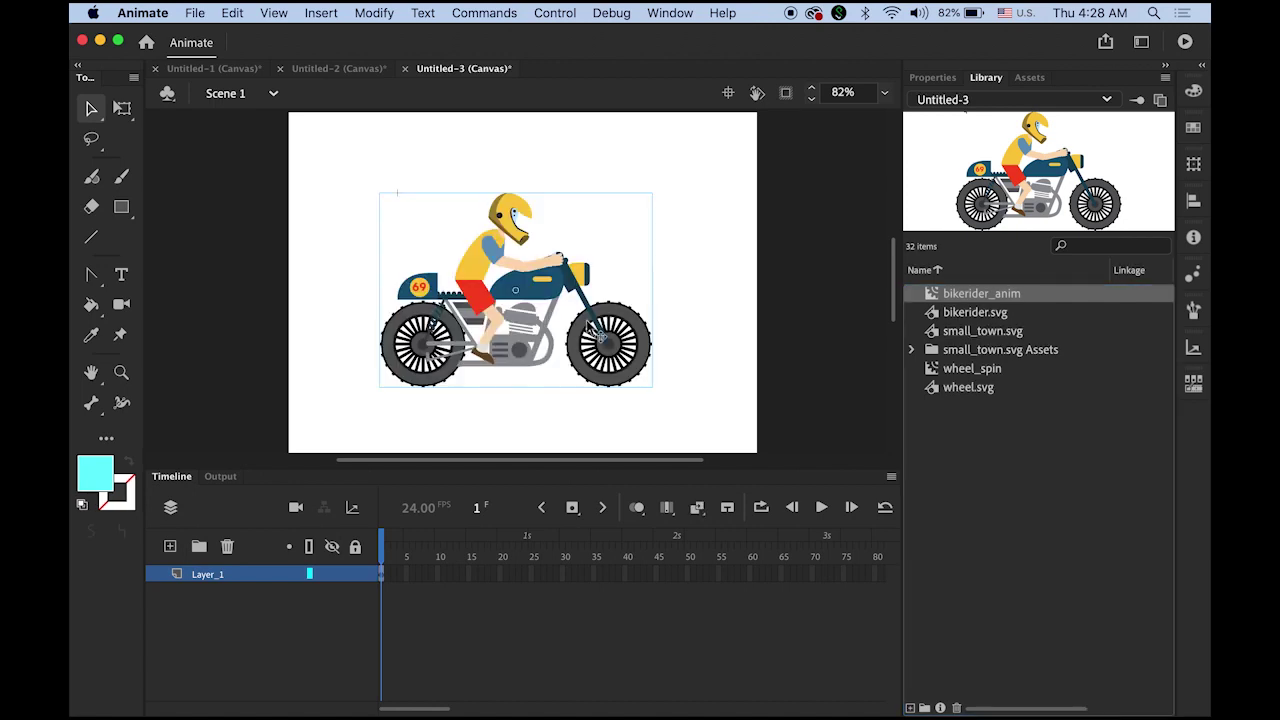
click(825, 333)
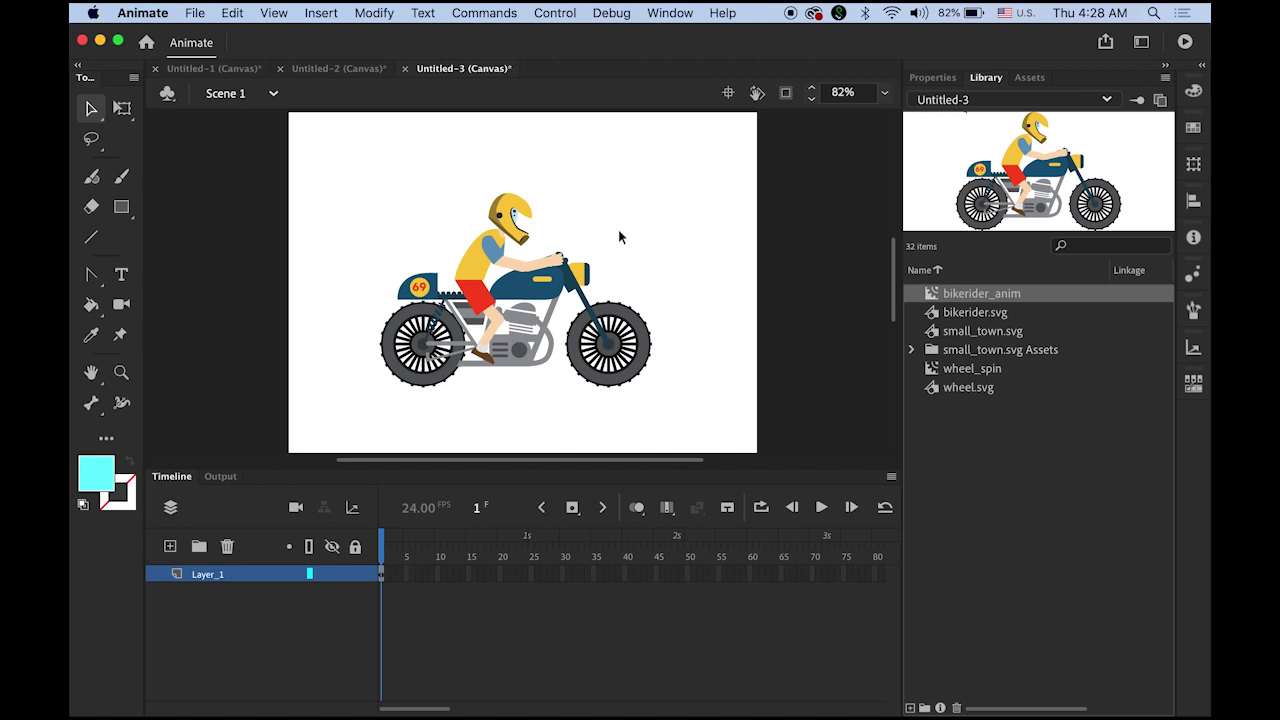
click(507, 310)
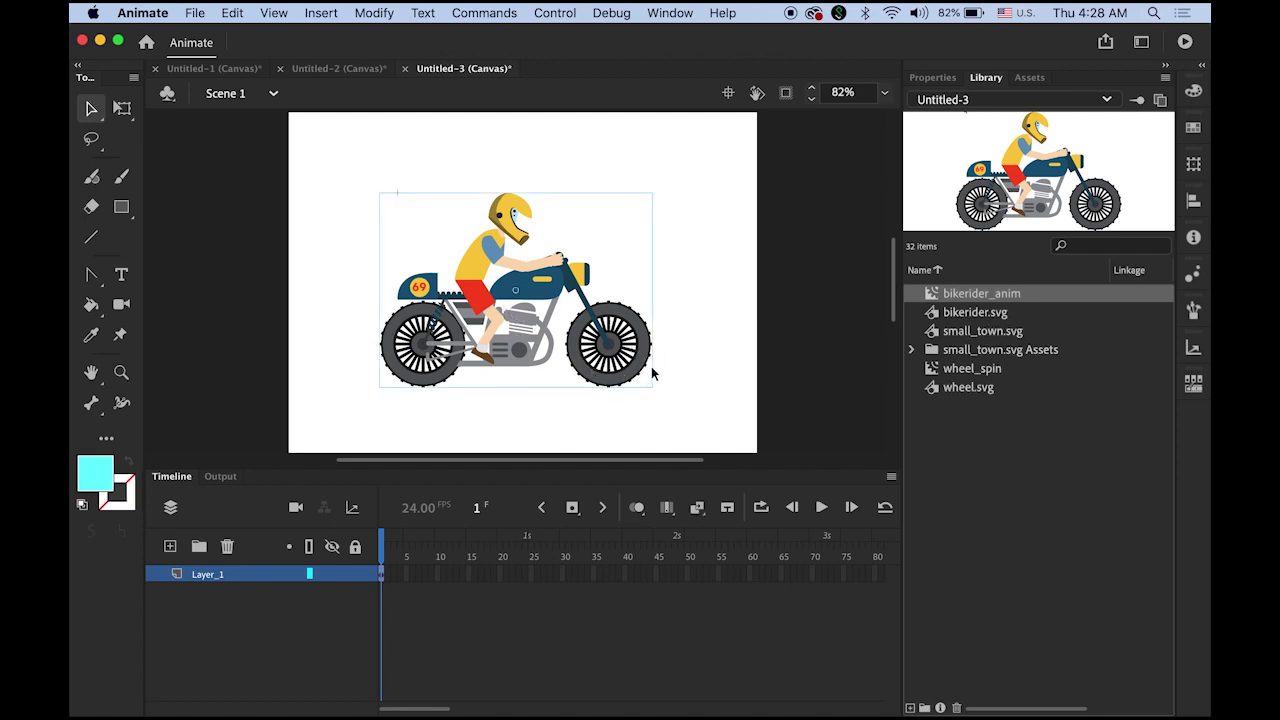
Step: Test the movie with Cmd+Enter to preview the bike rider in Chrome
key(super+Return)
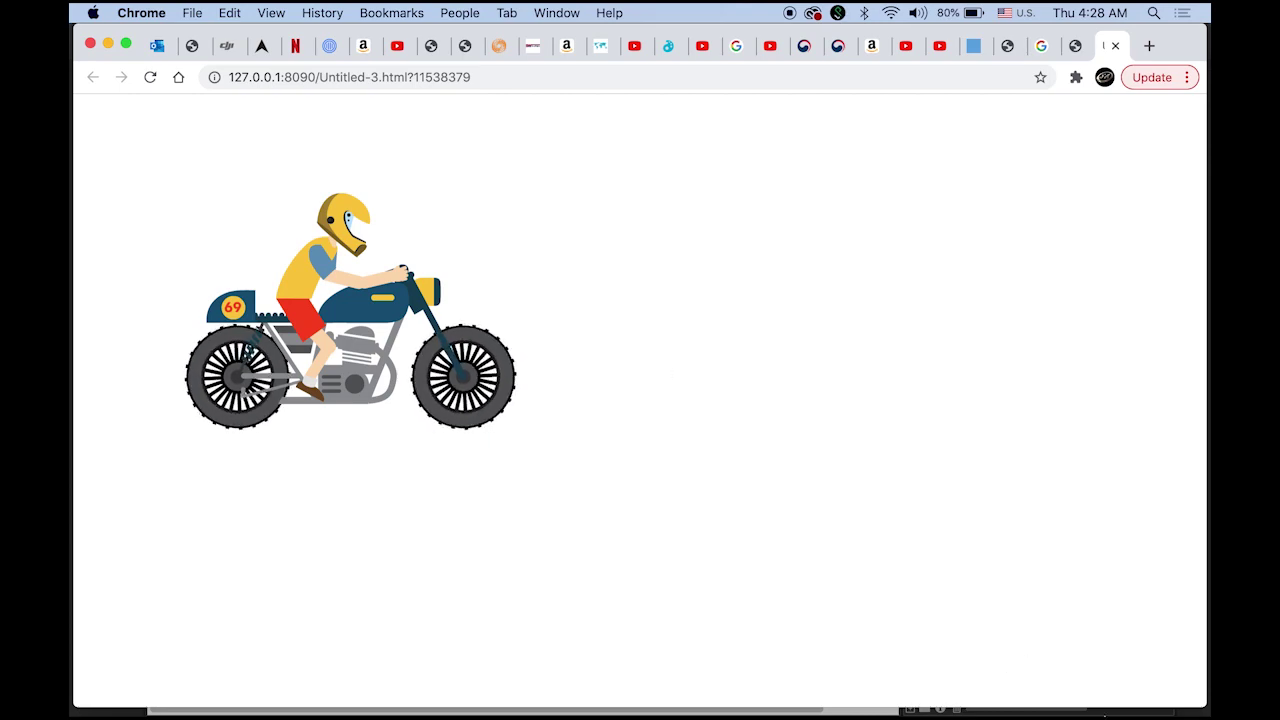
mouse_move(1120, 705)
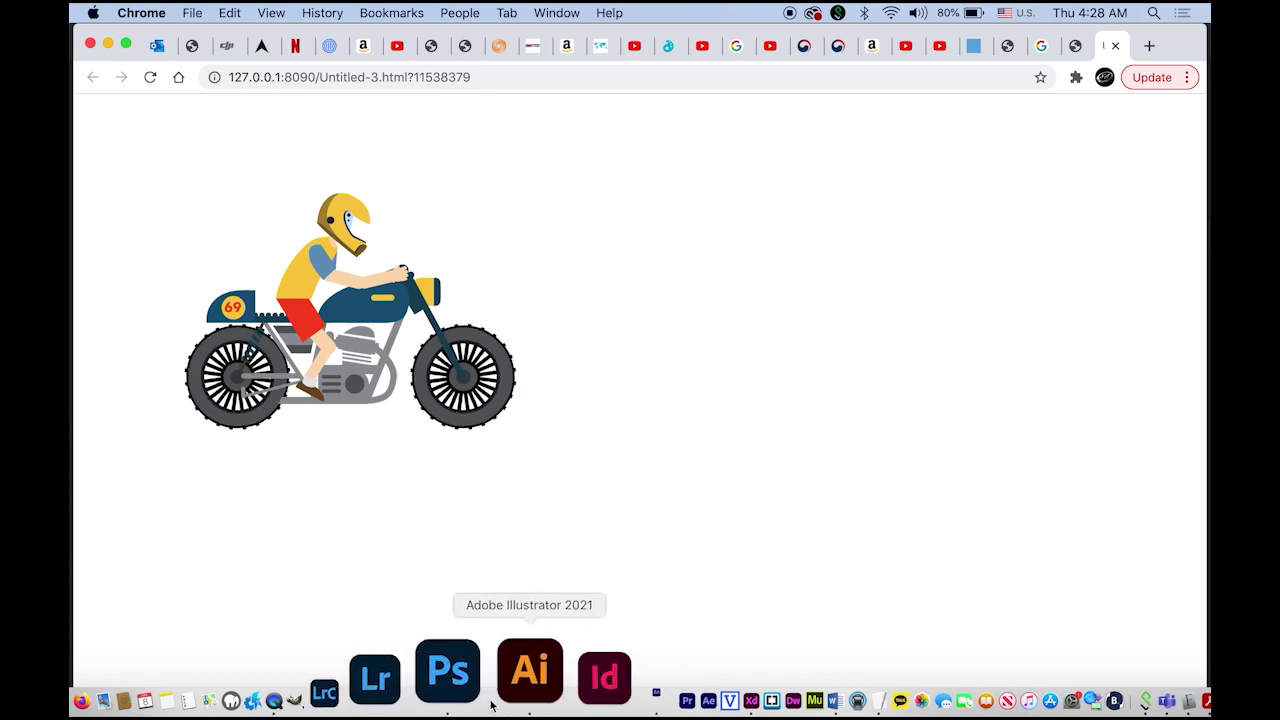
Step: Back in Animate, rename Layer_1 to bikerider and shift the rider slightly right
click(546, 697)
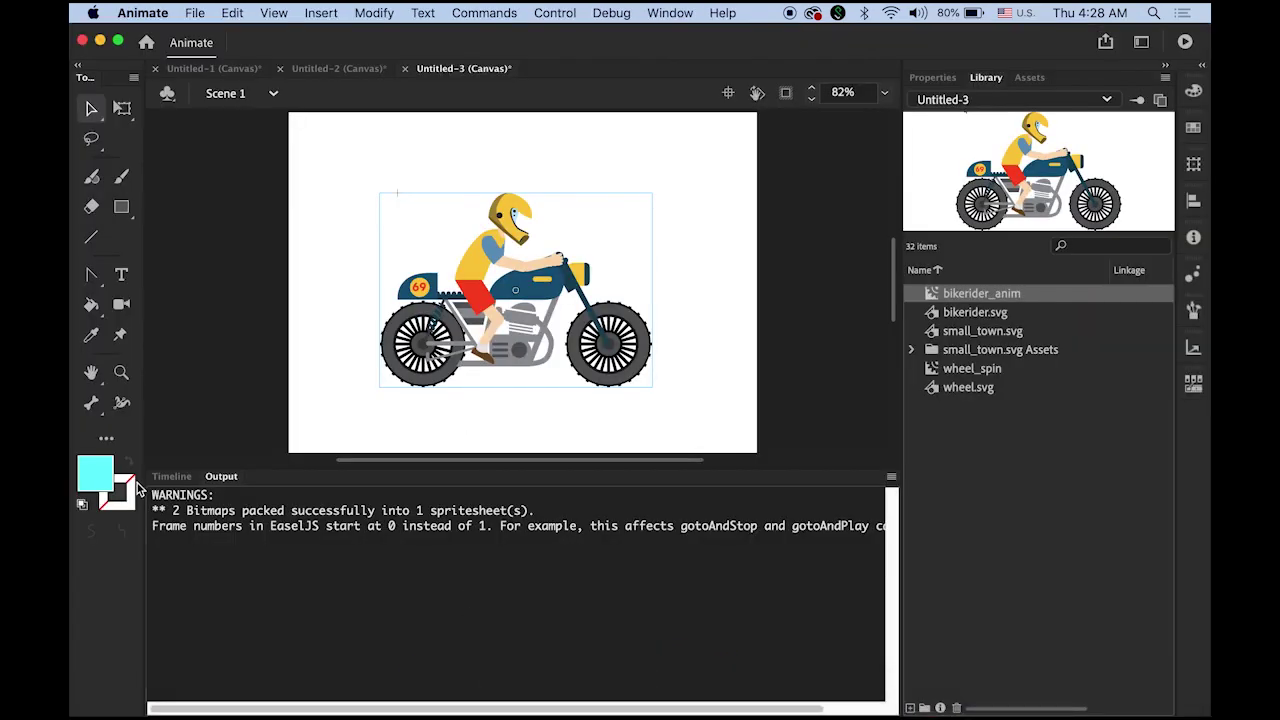
click(172, 477)
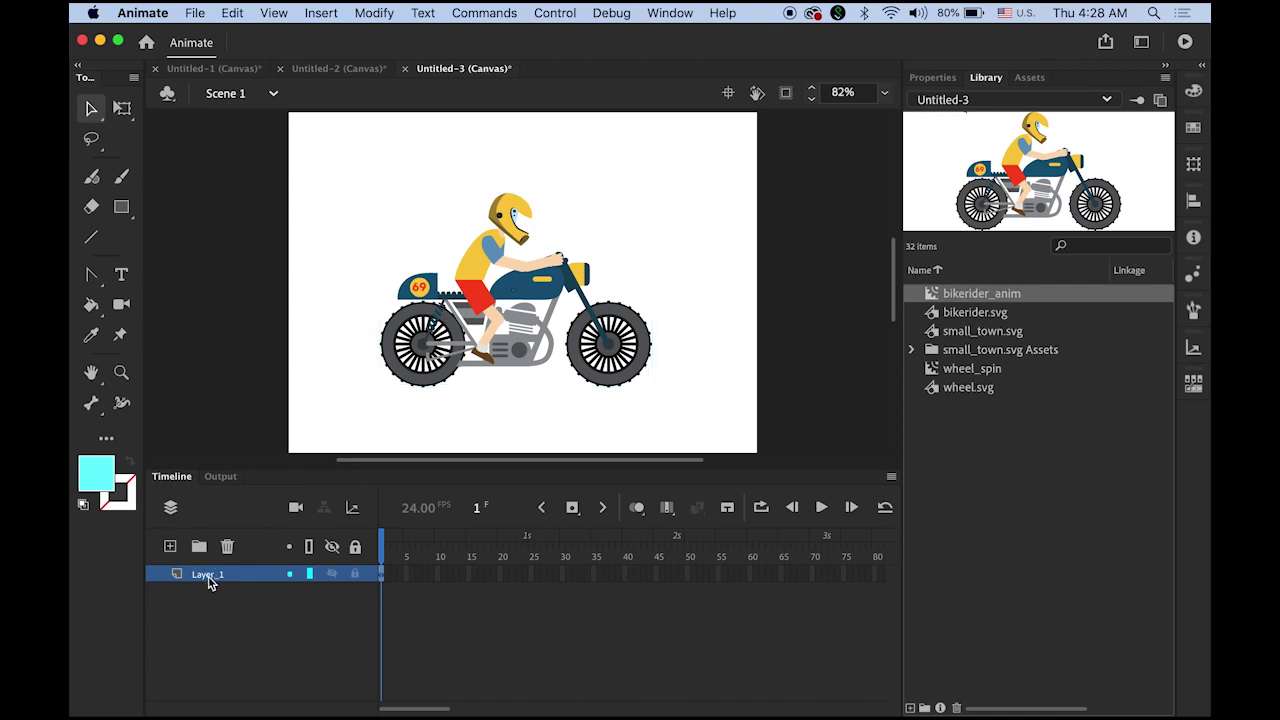
double_click(207, 577)
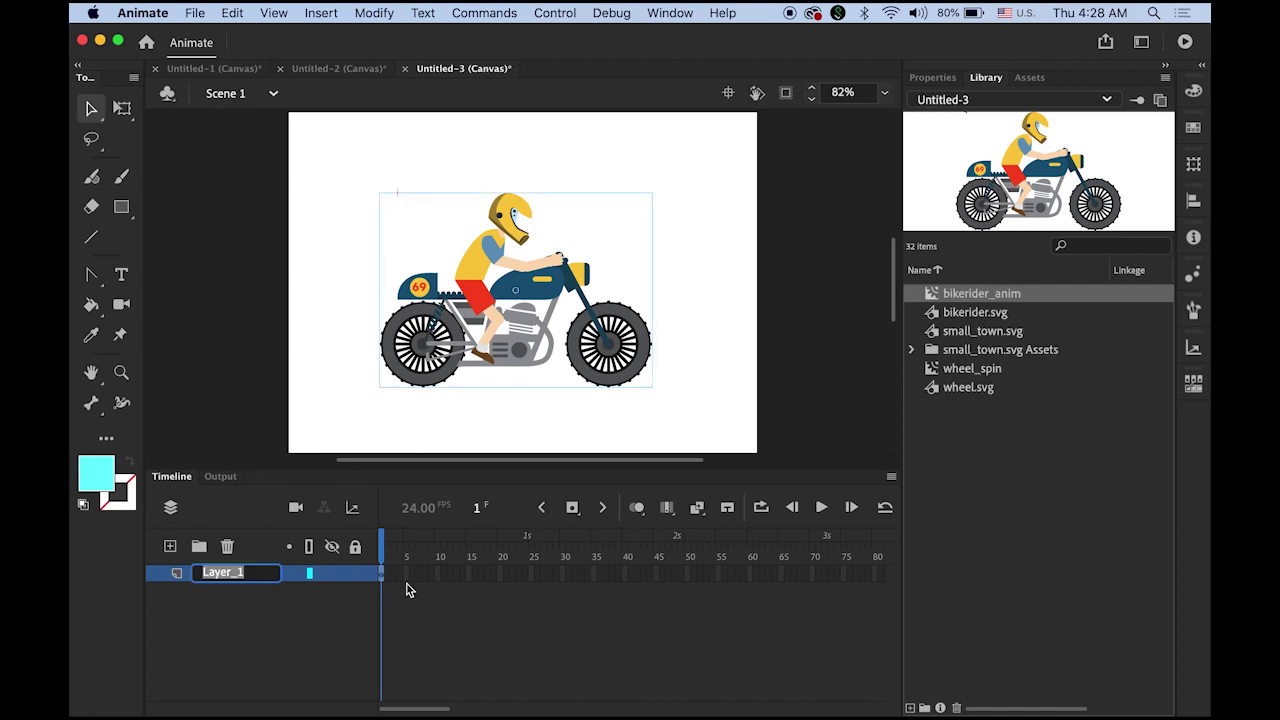
text(bikerider)
key(Return)
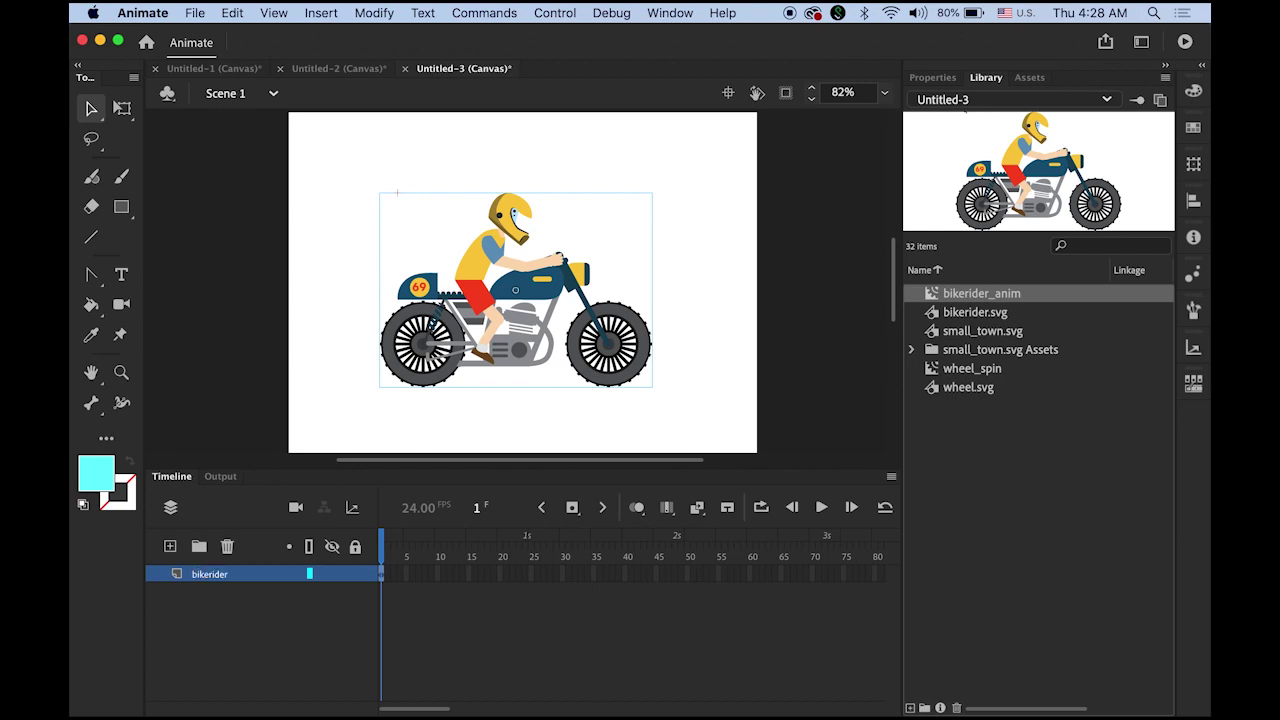
drag(505, 370, 516, 371)
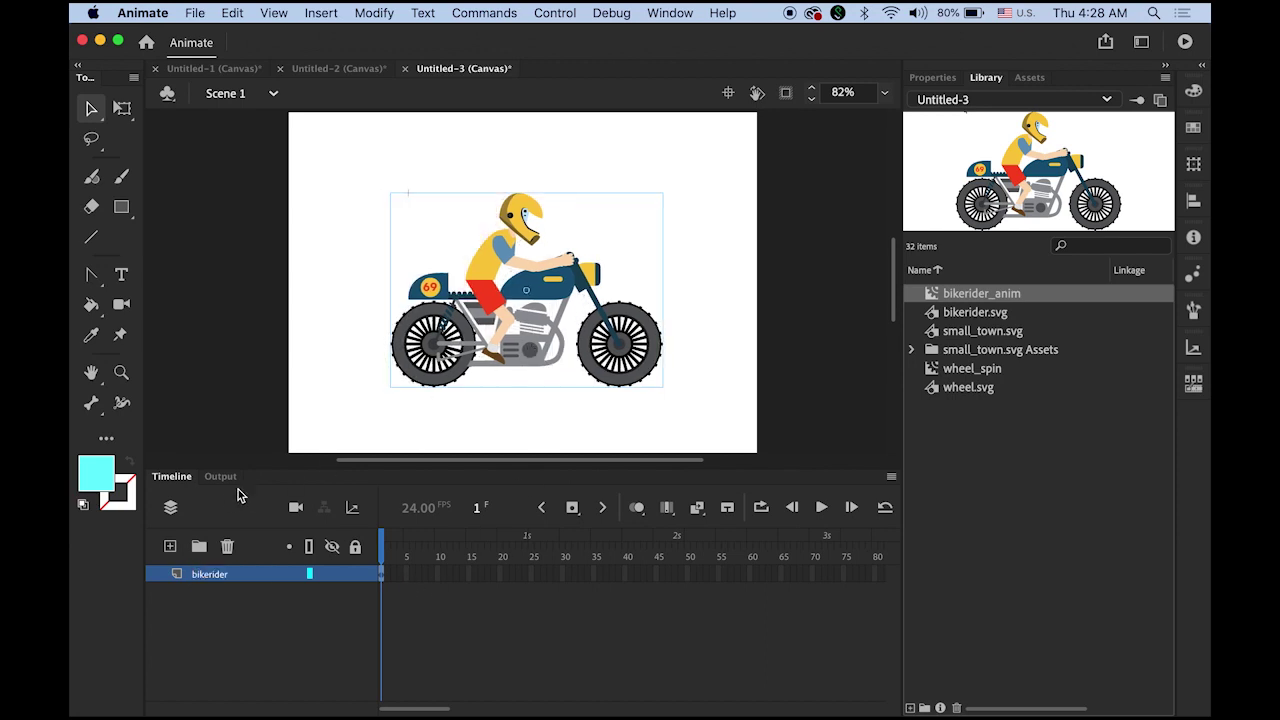
Step: Add a new layer below bikerider and name it smalltown
click(170, 546)
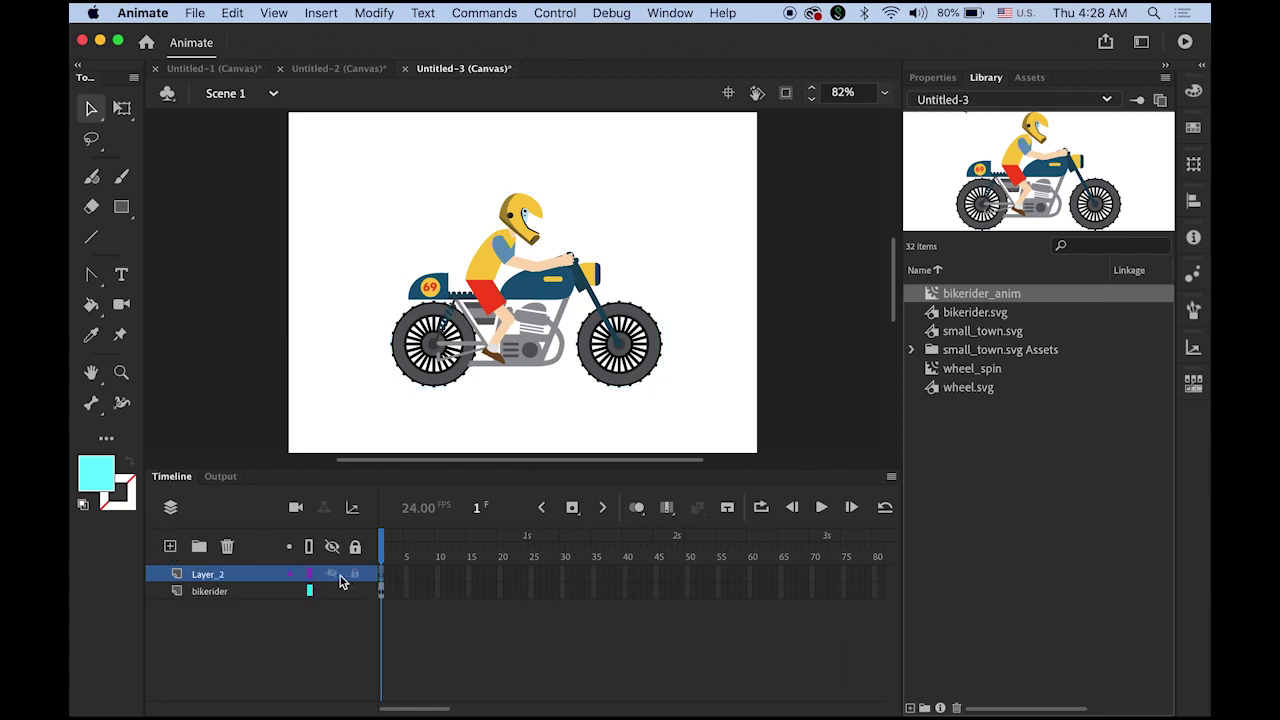
drag(211, 614, 215, 612)
double_click(214, 590)
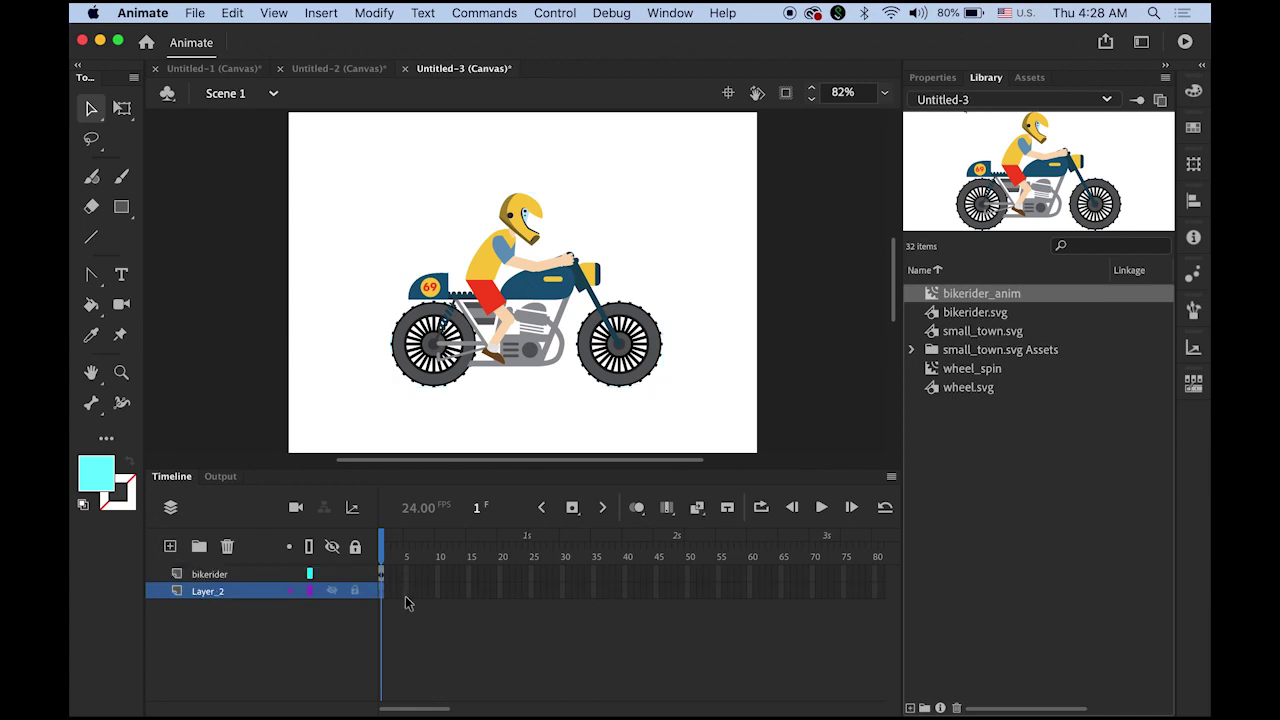
text(smalltown)
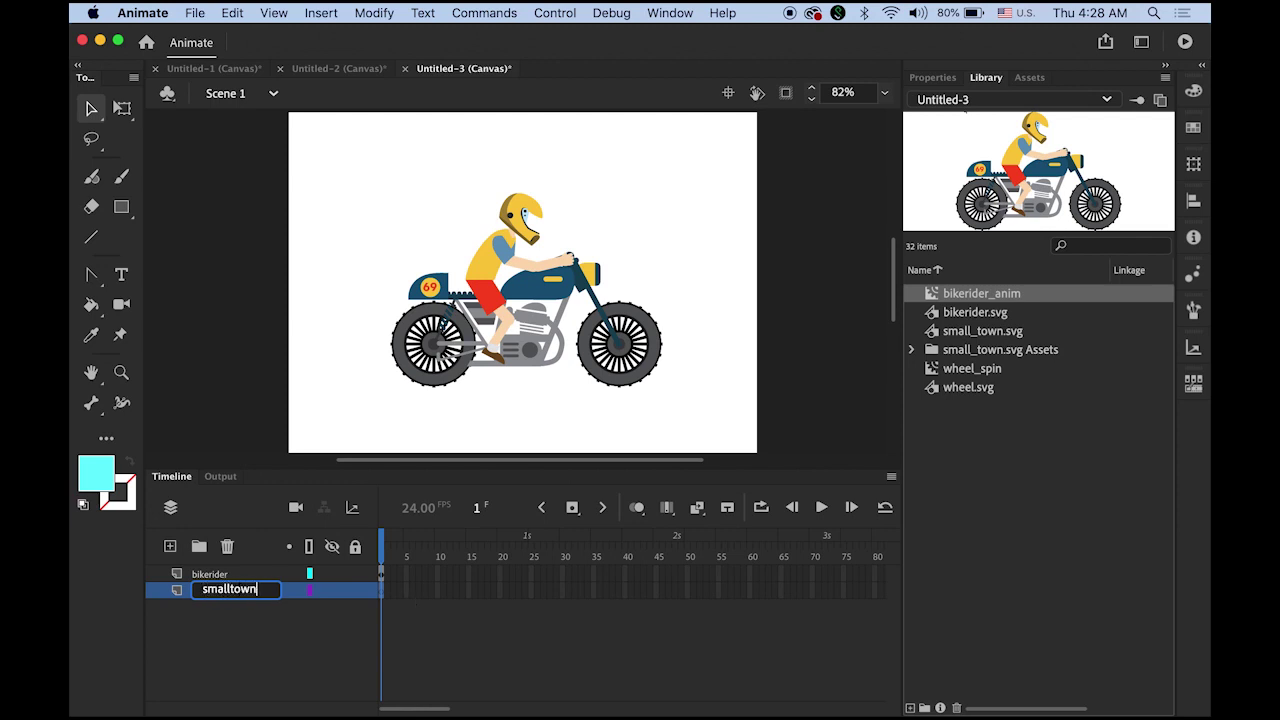
key(Return)
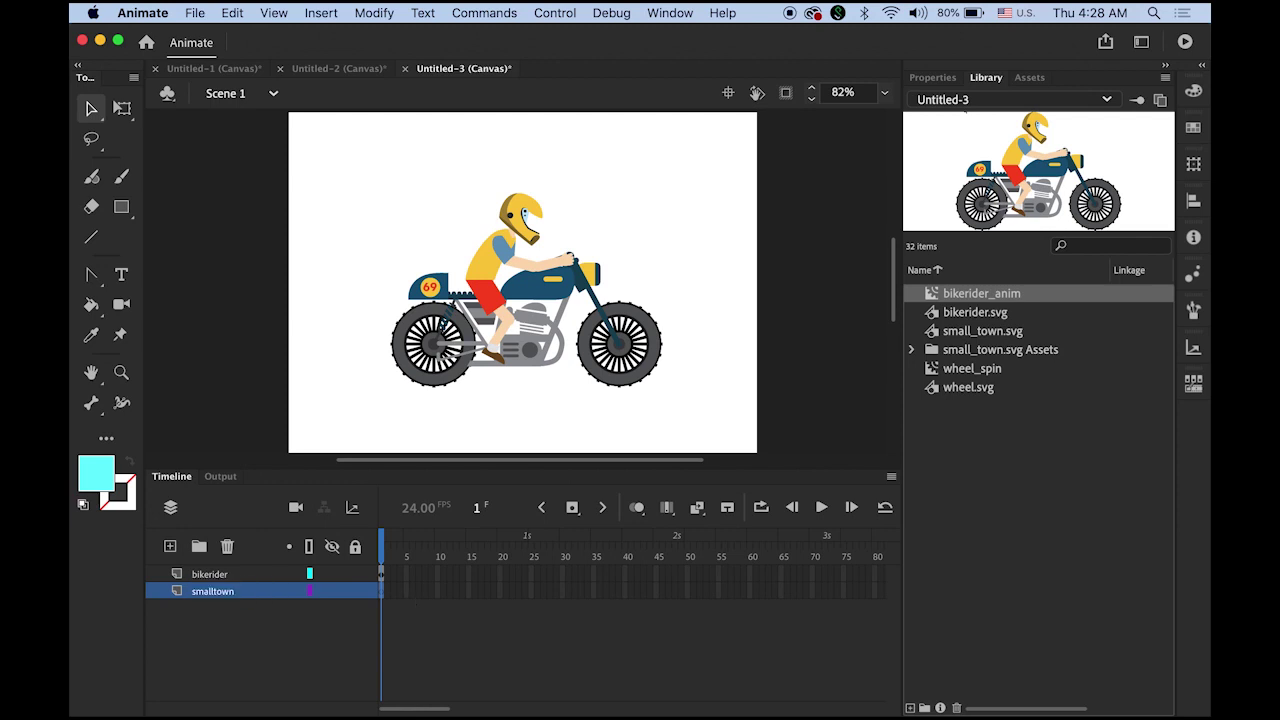
Step: Place small_town.svg on the stage and shift it up-right so the road runs beneath the bike
click(932, 332)
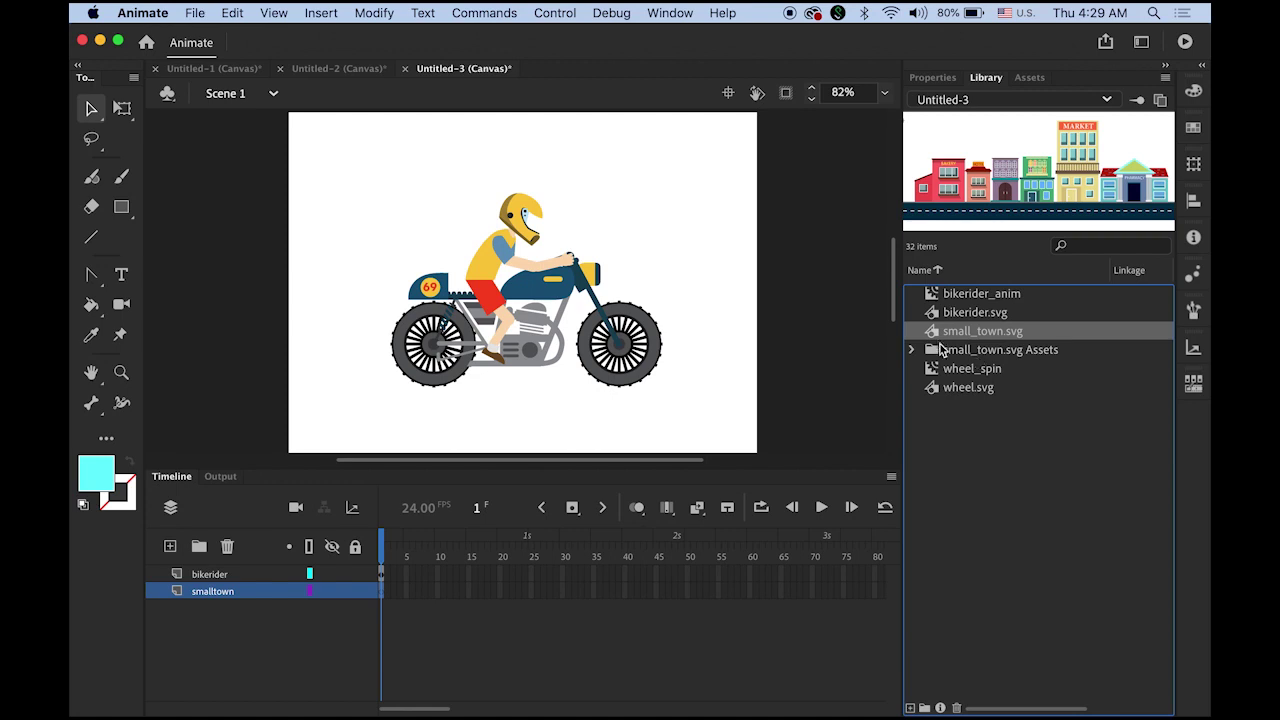
drag(937, 338, 609, 367)
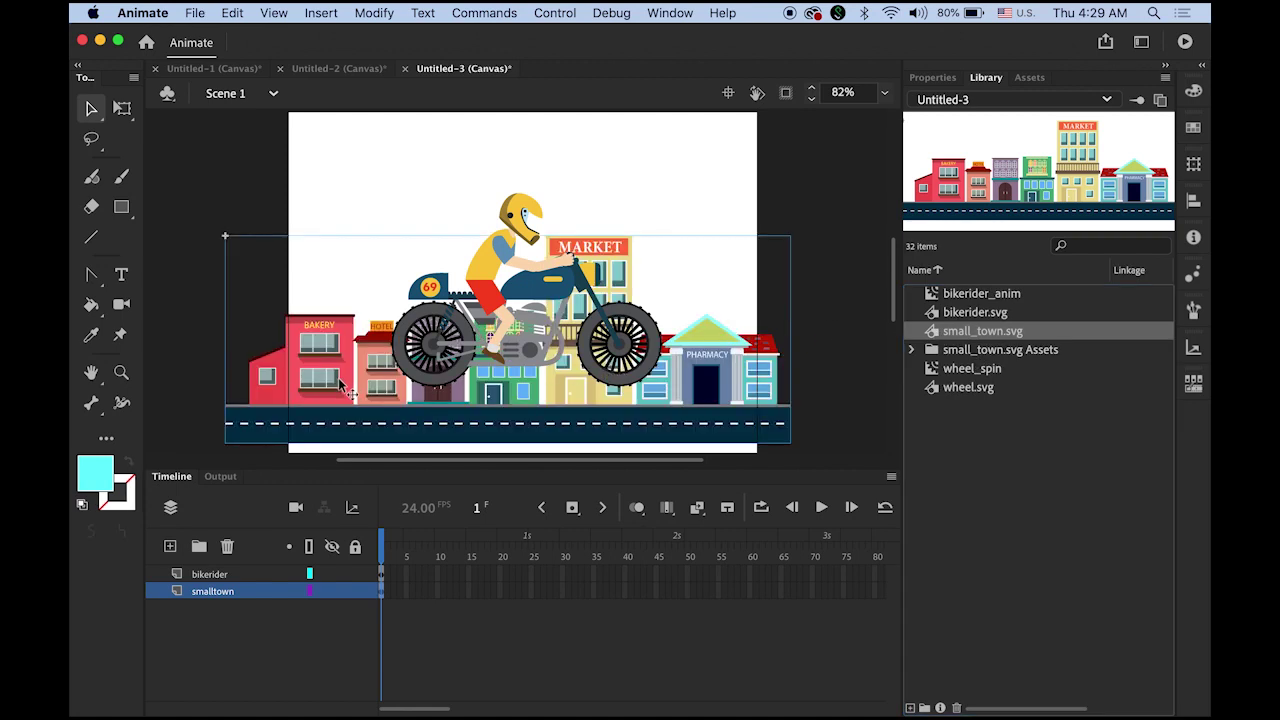
drag(351, 385, 403, 344)
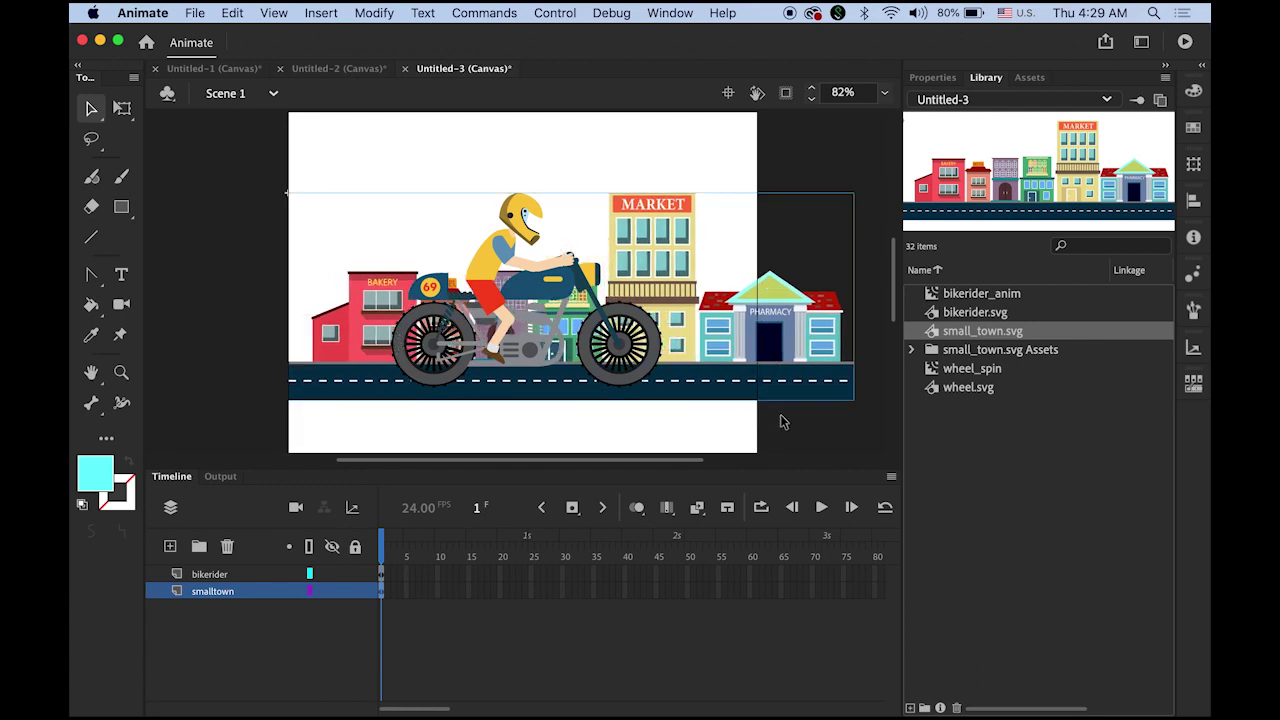
click(845, 451)
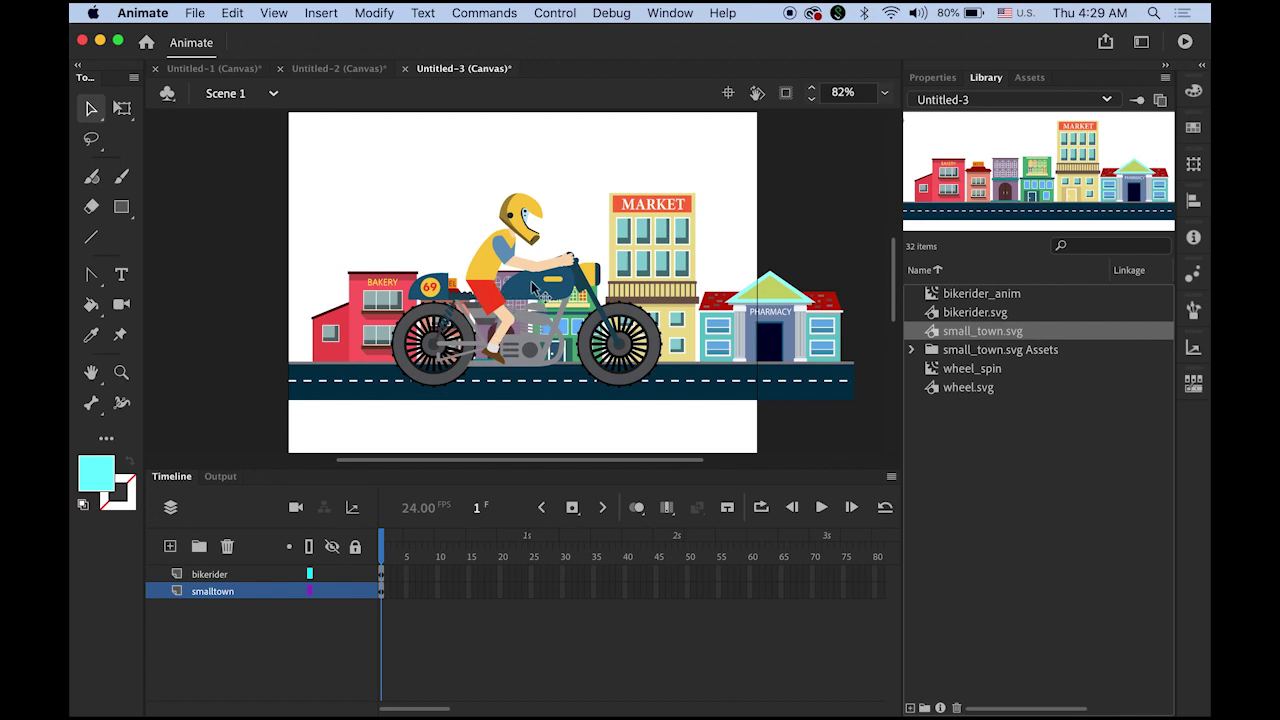
Step: Shrink the bike rider, lower its wheels onto the road, and test the movie
click(533, 288)
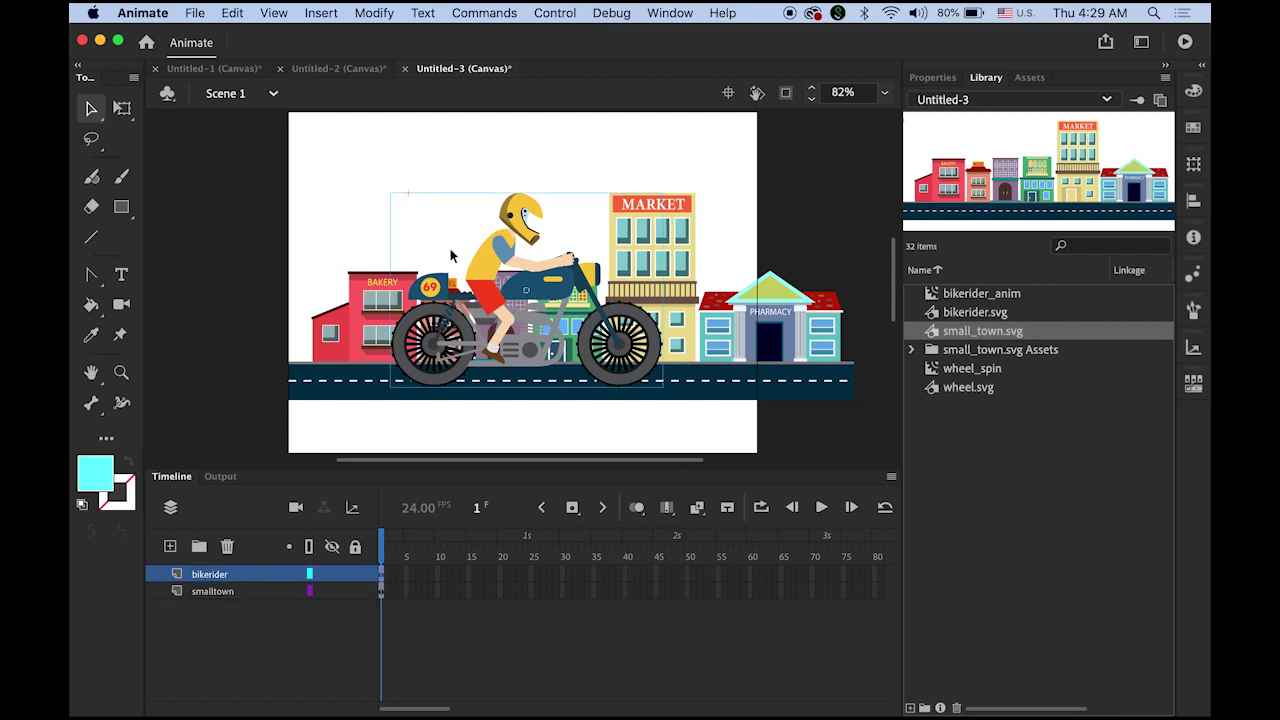
click(124, 112)
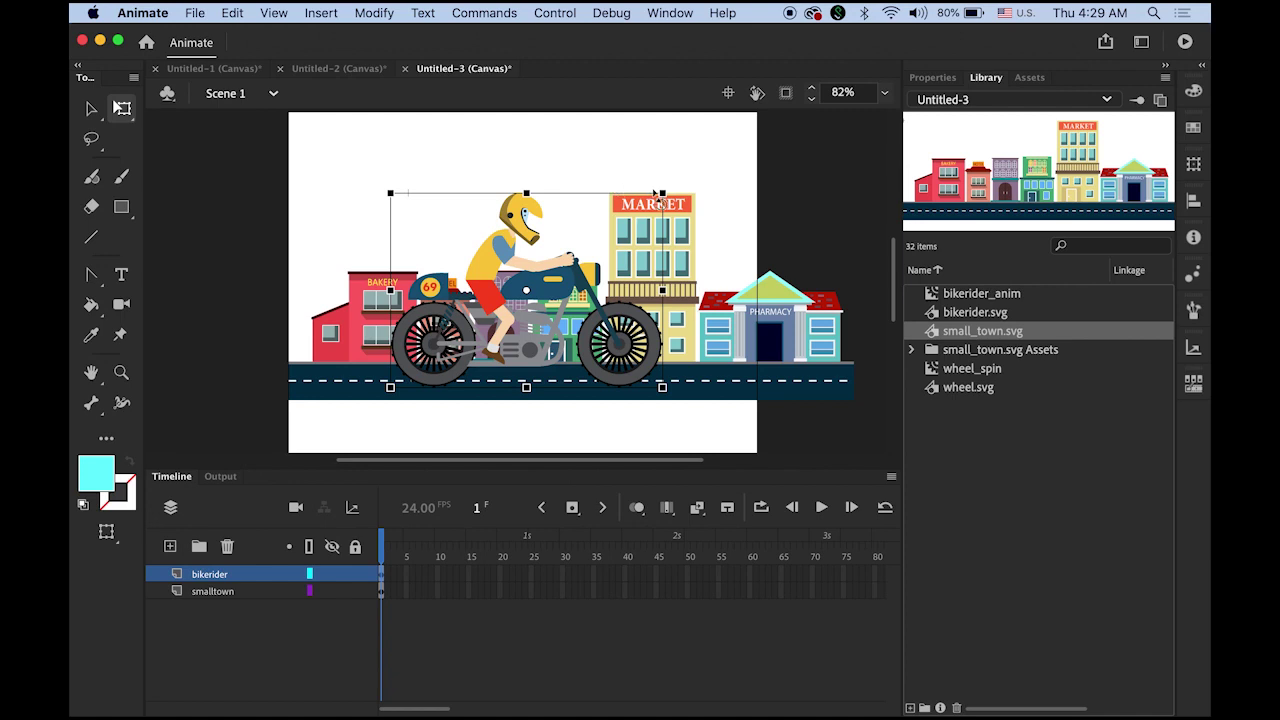
drag(661, 190, 618, 234)
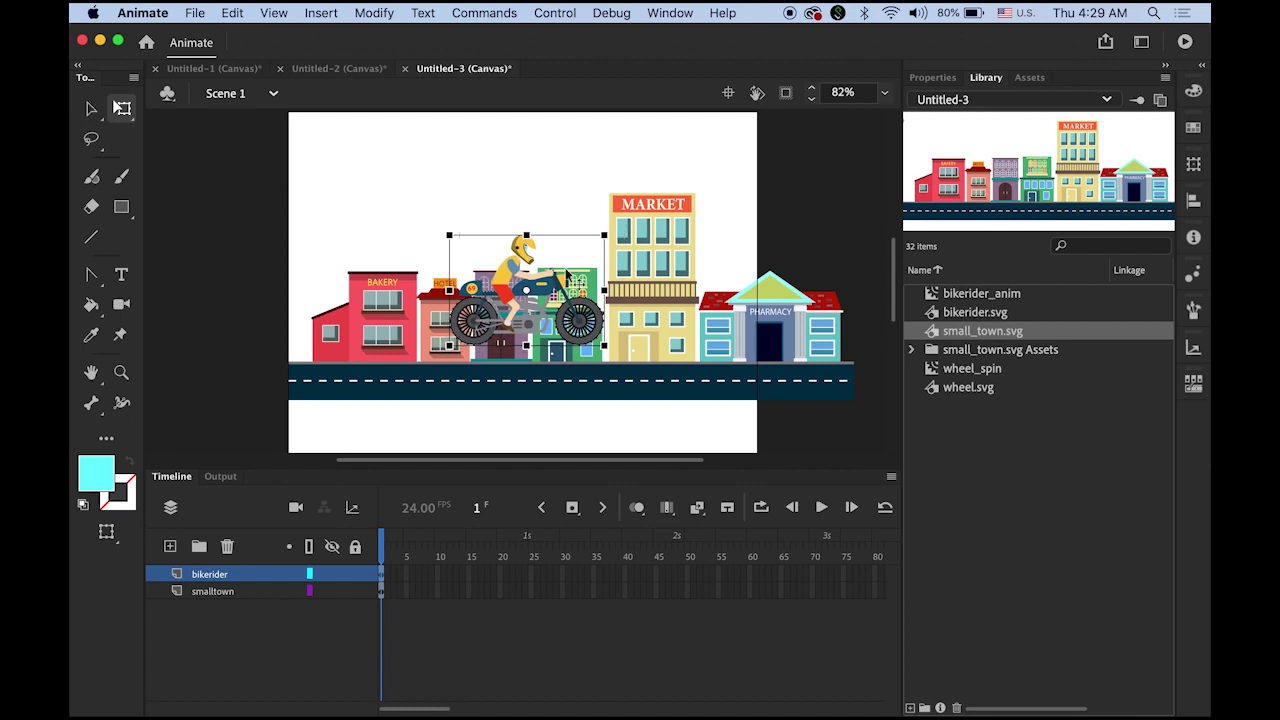
drag(566, 272, 562, 326)
click(814, 222)
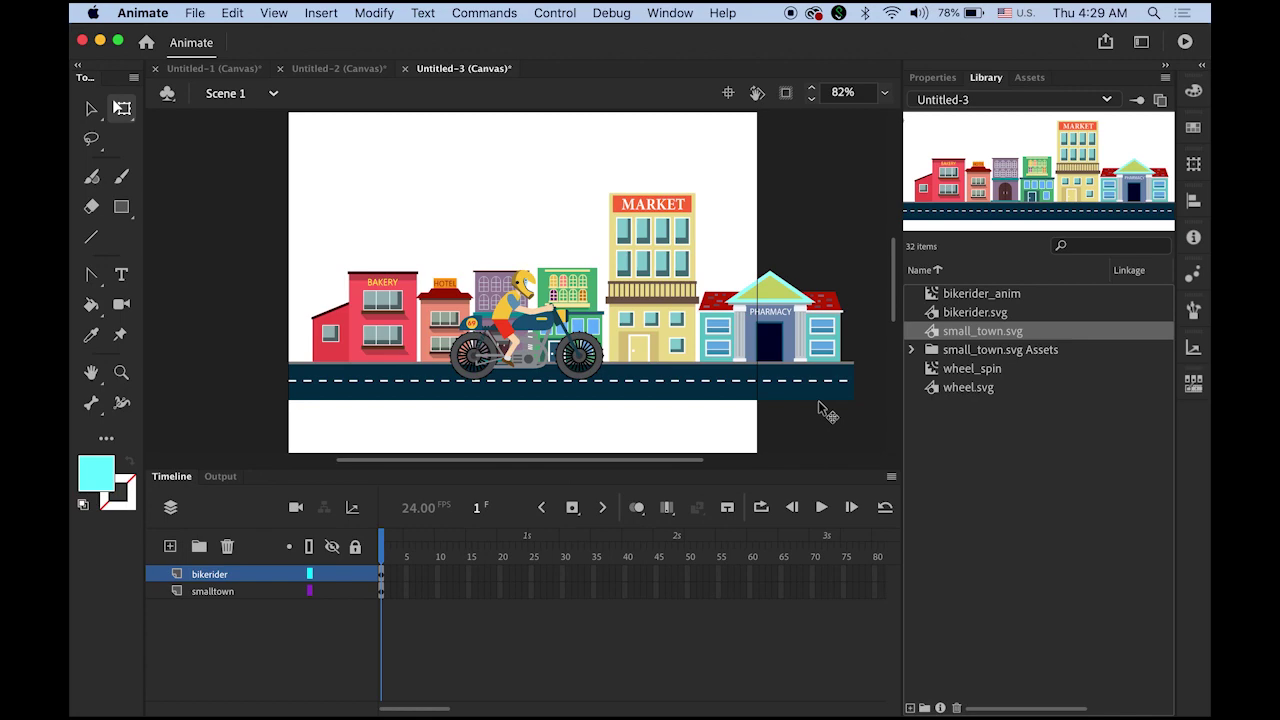
key(super+Return)
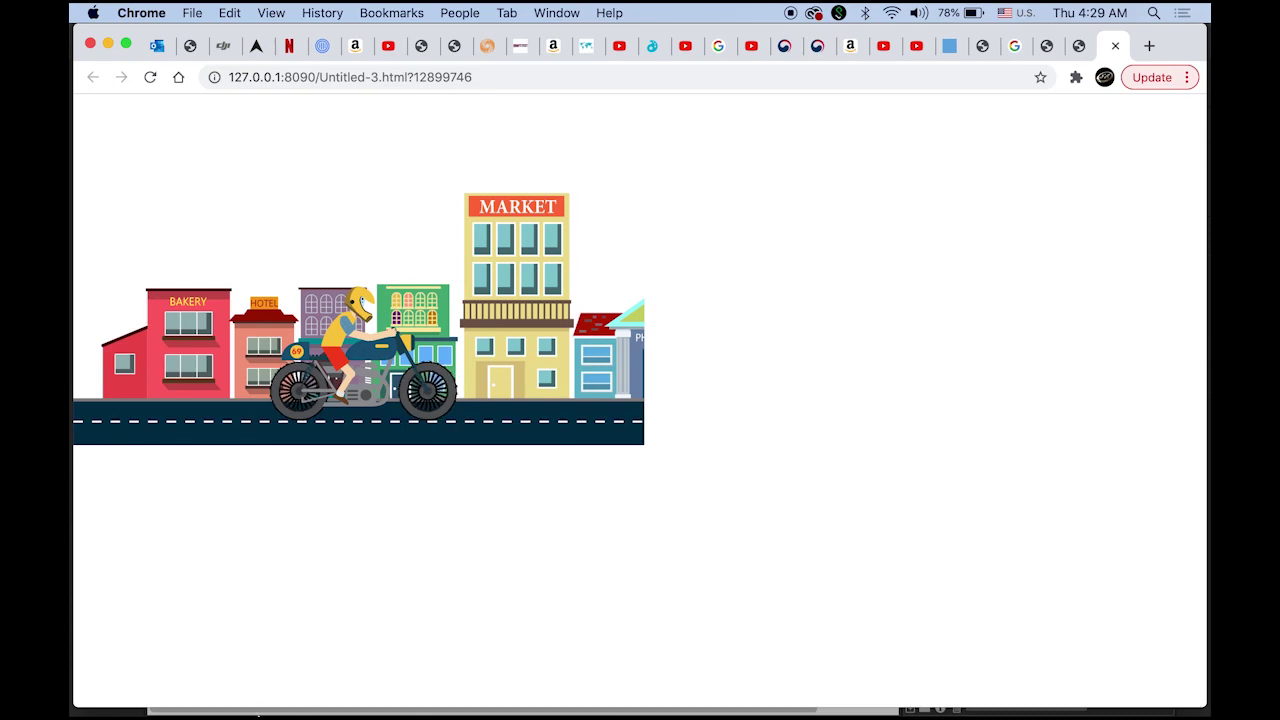
Step: Return from the Chrome preview to the Animate project
mouse_move(290, 712)
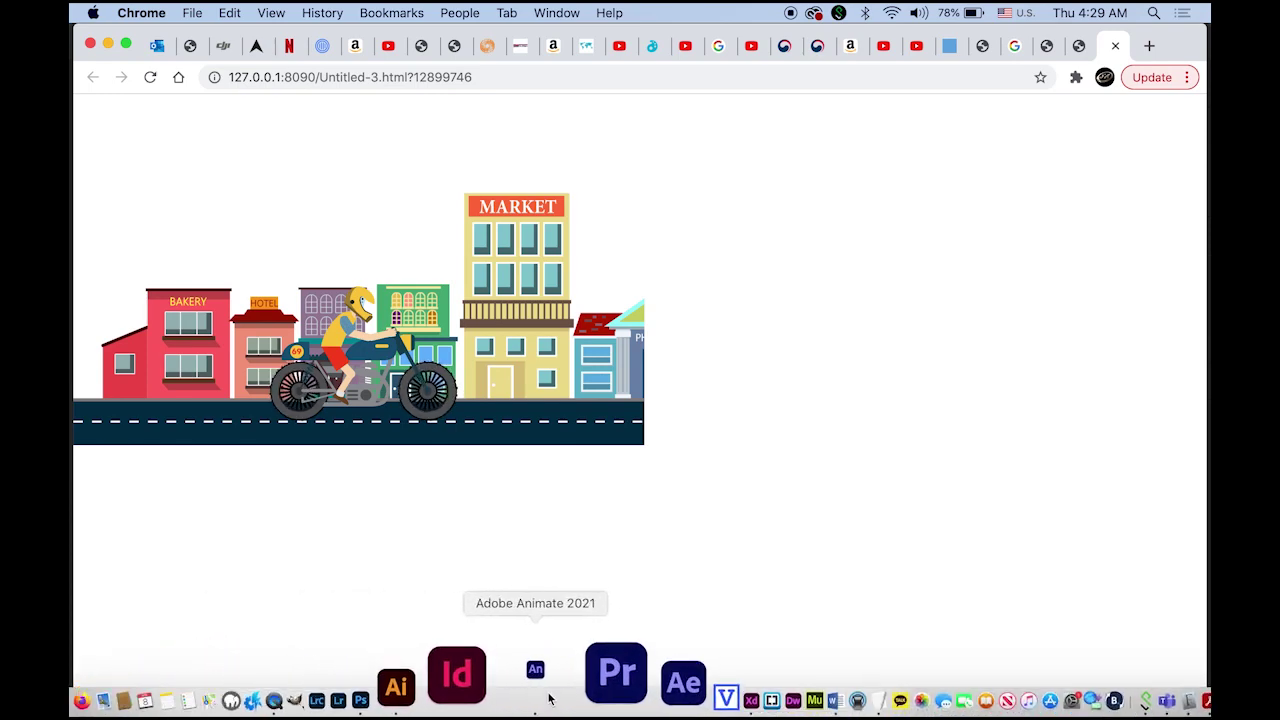
click(531, 695)
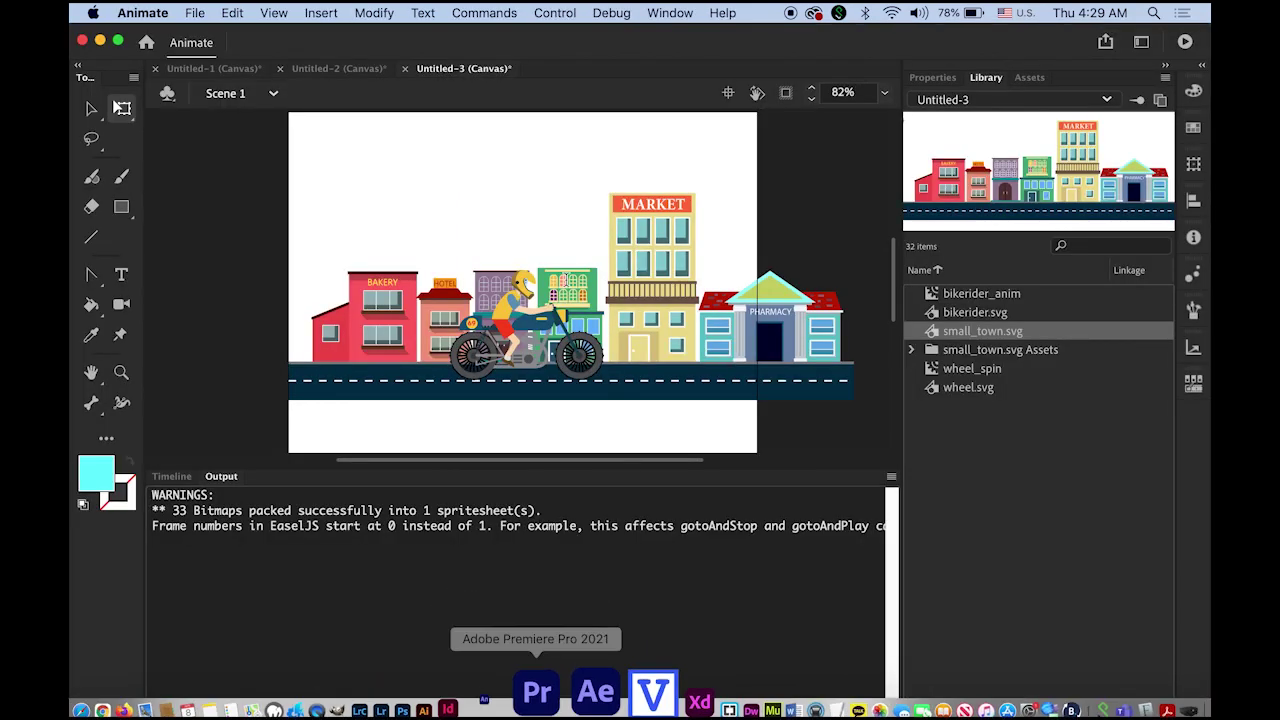
Step: Zoom the stage out to 41% and Alt-drag a second town copy to the right
click(172, 476)
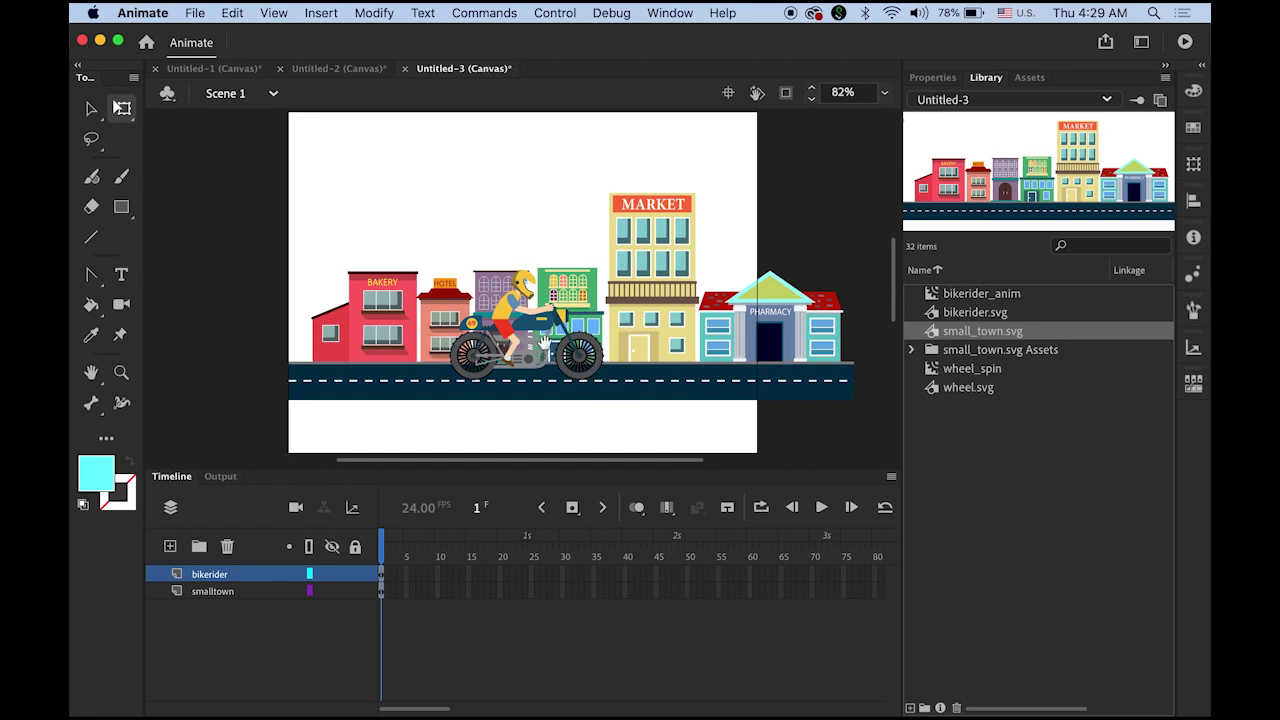
key(super+minus)
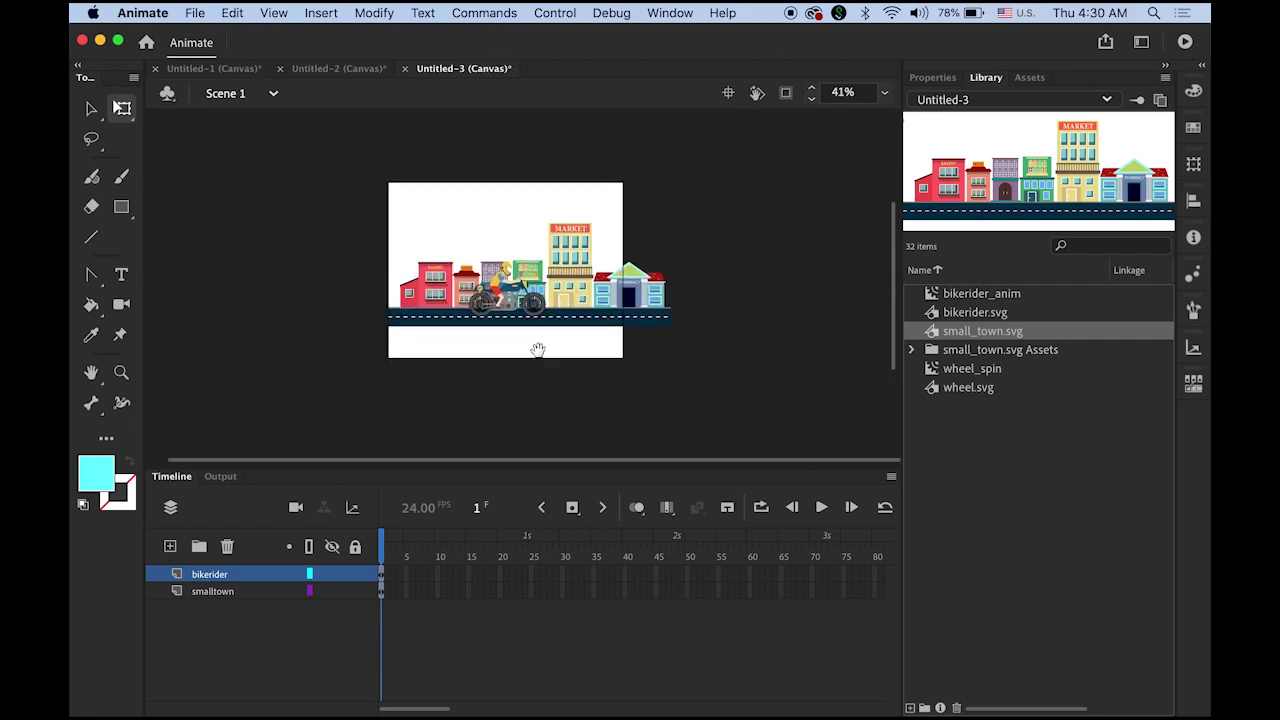
scroll(537, 351, up, 1)
click(92, 109)
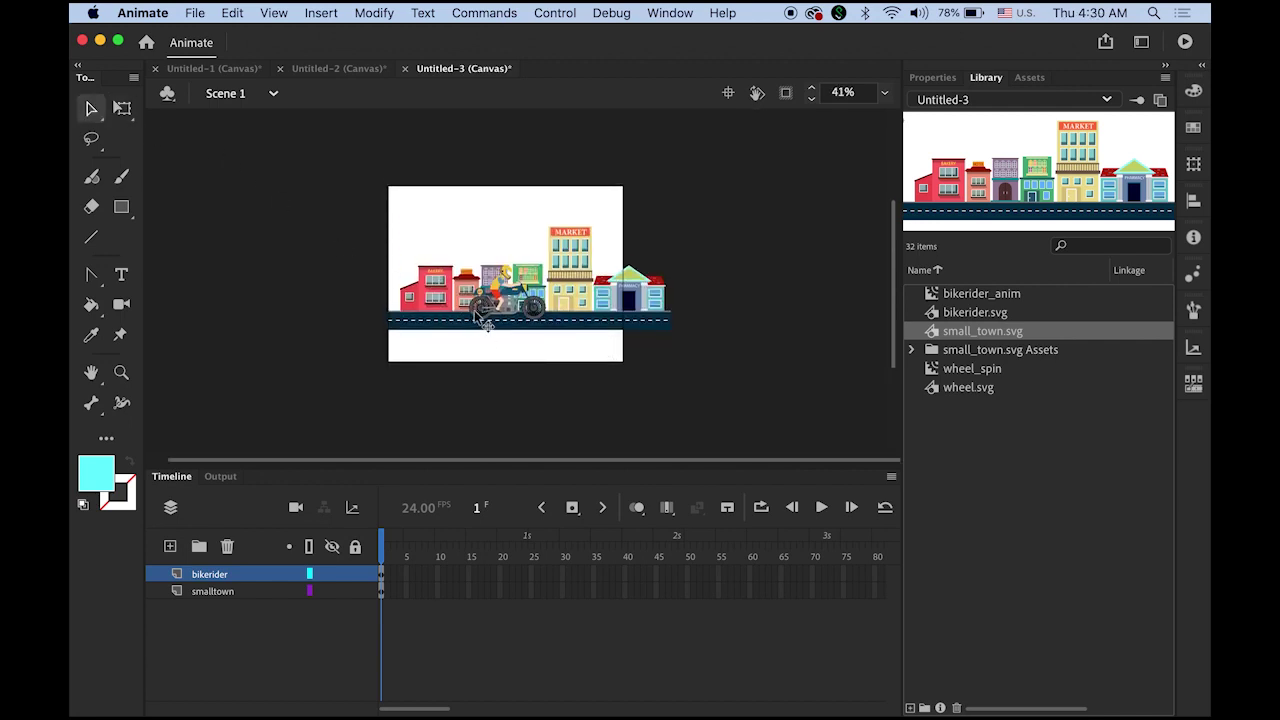
click(424, 307)
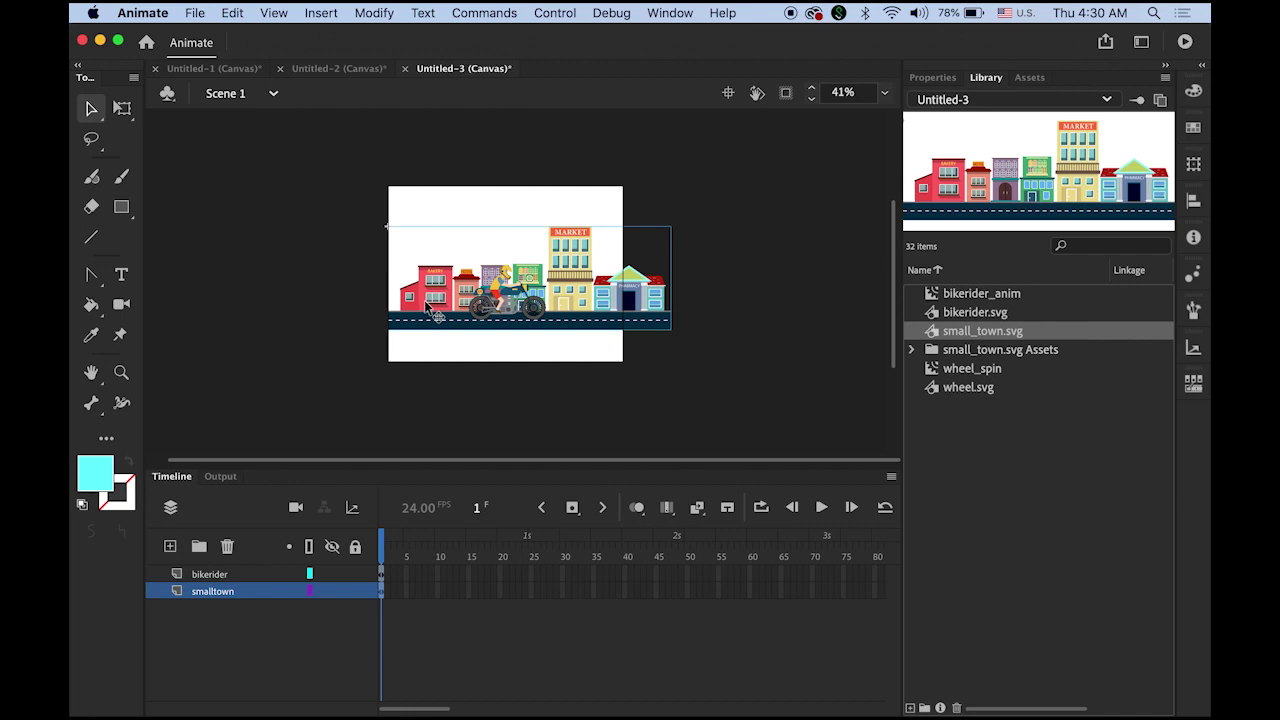
drag(432, 312, 712, 314)
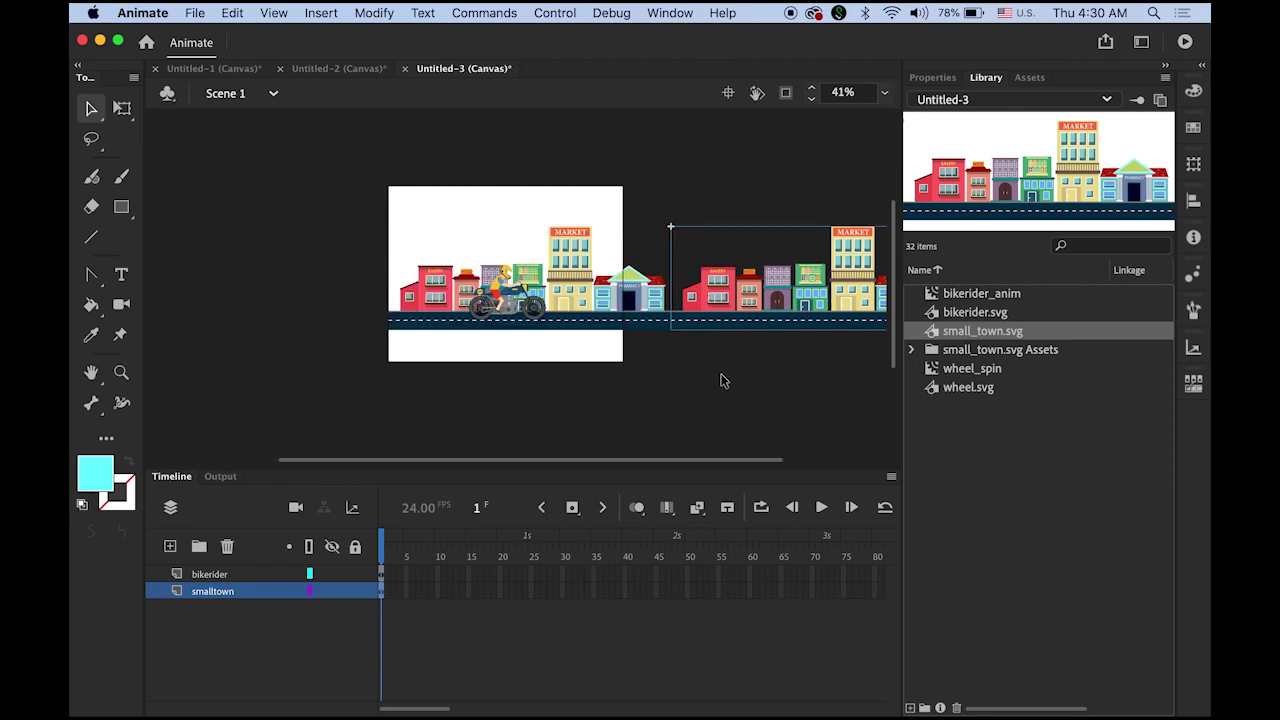
Step: Inspect the road seam up close, then Alt-drag a third town copy further right
click(671, 314)
click(538, 296)
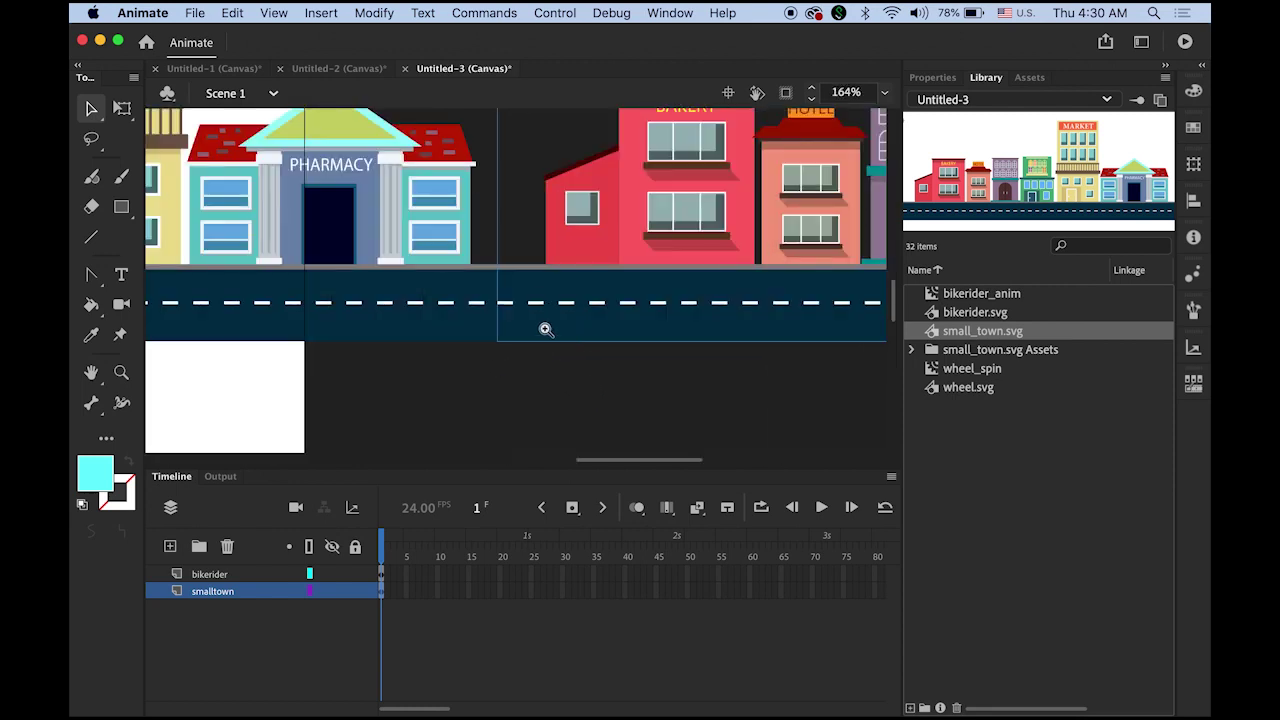
click(543, 328)
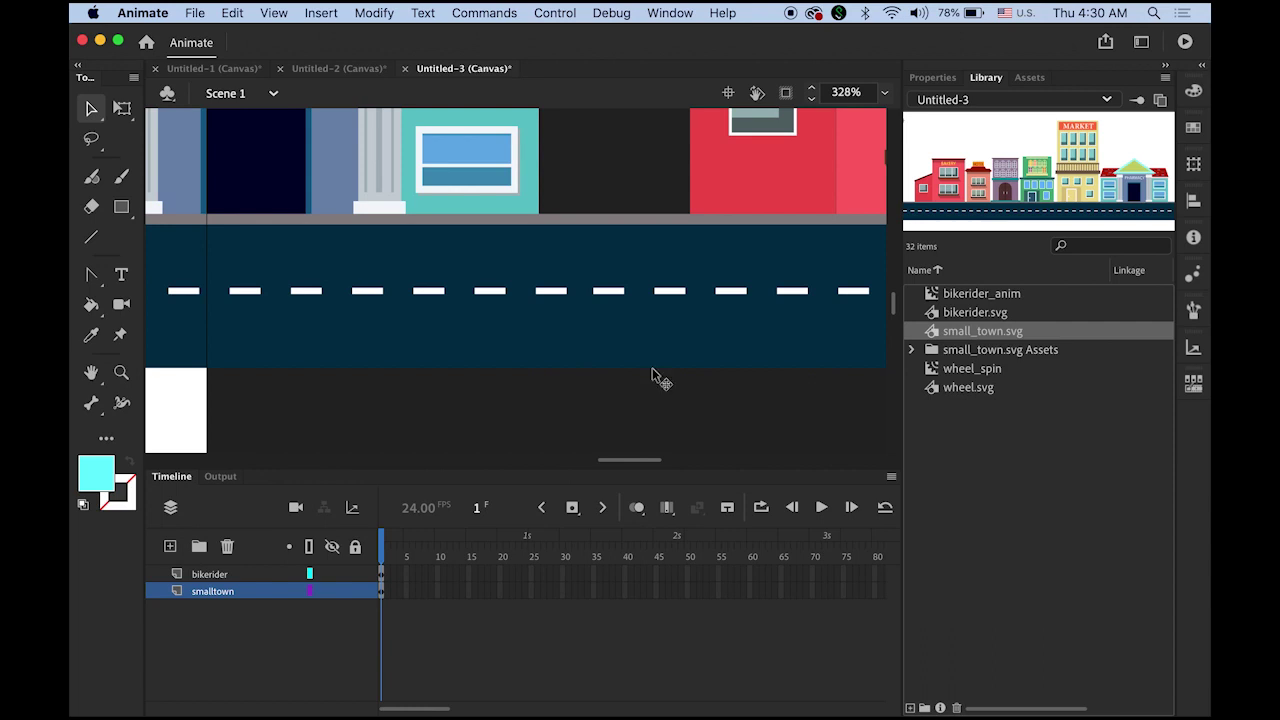
alt+click(565, 294)
alt+click(572, 290)
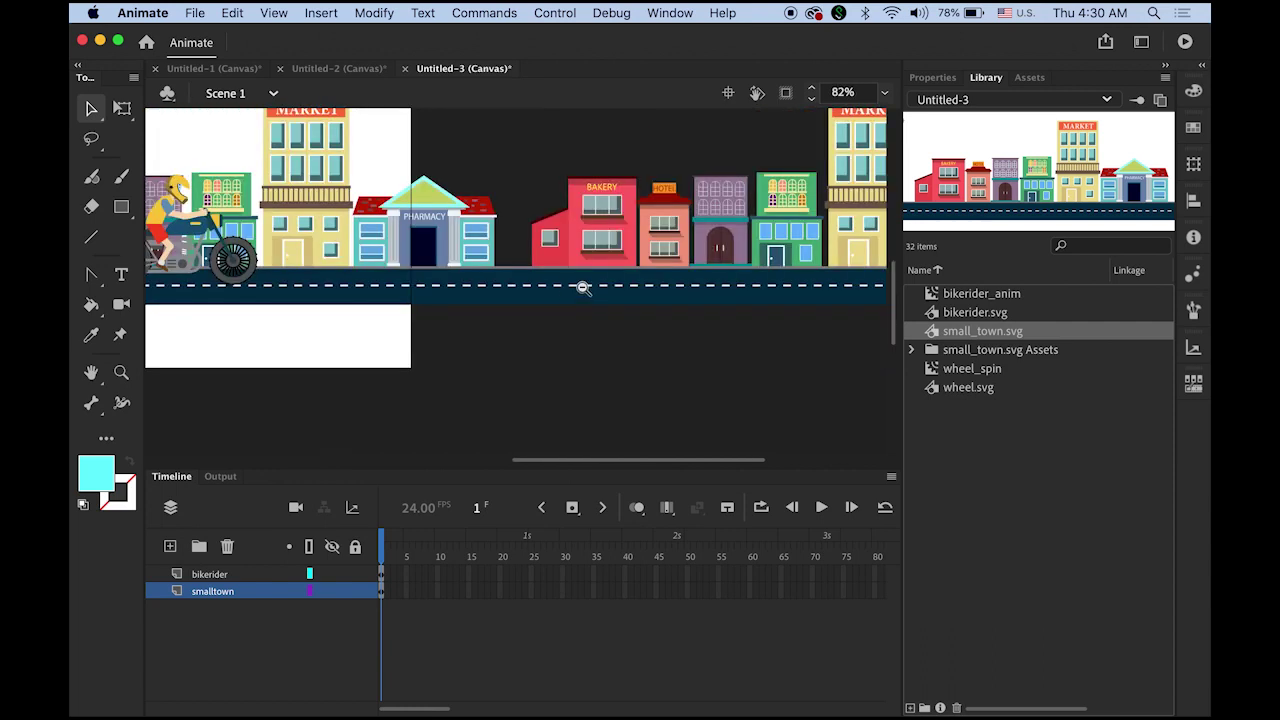
alt+click(583, 288)
click(585, 270)
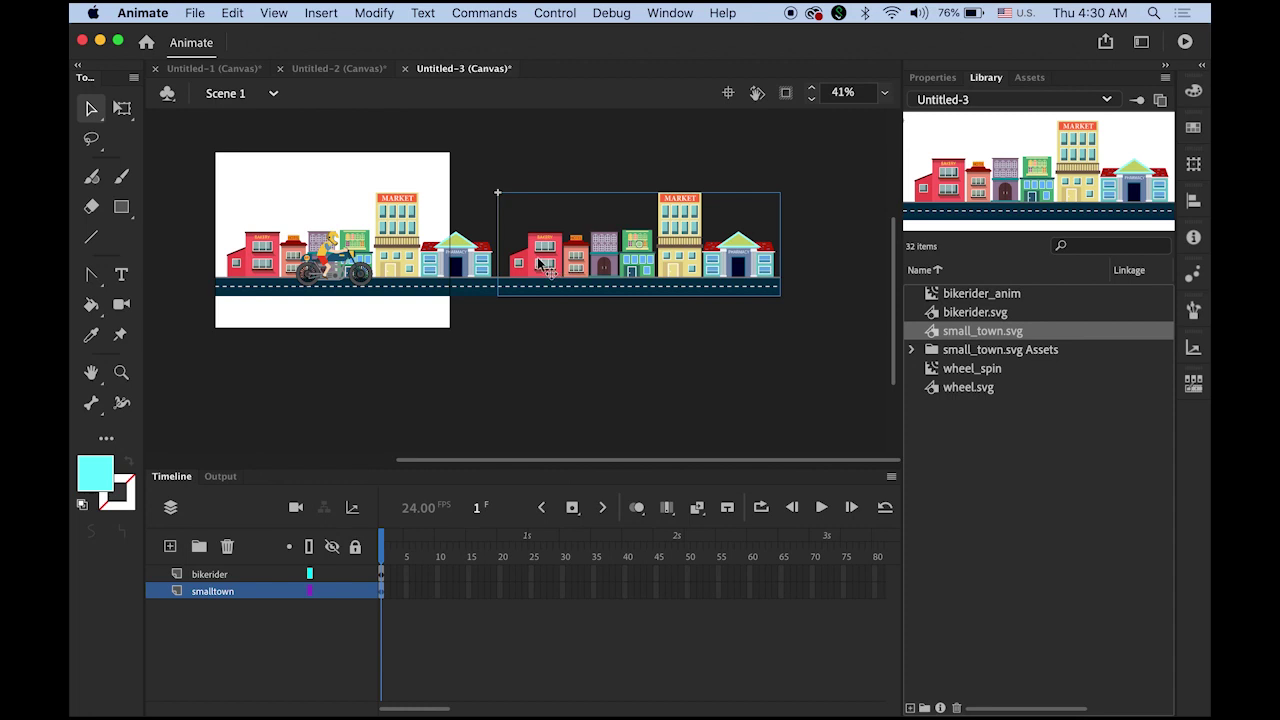
drag(538, 263, 850, 272)
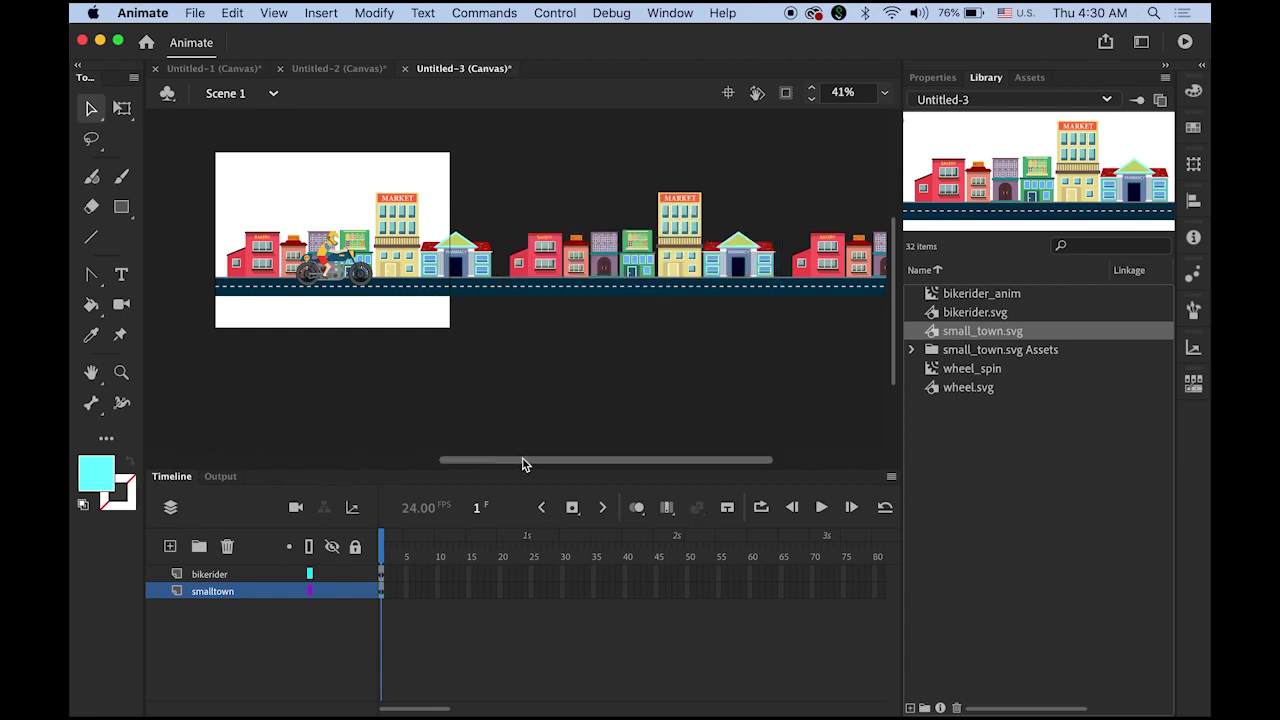
drag(522, 463, 549, 466)
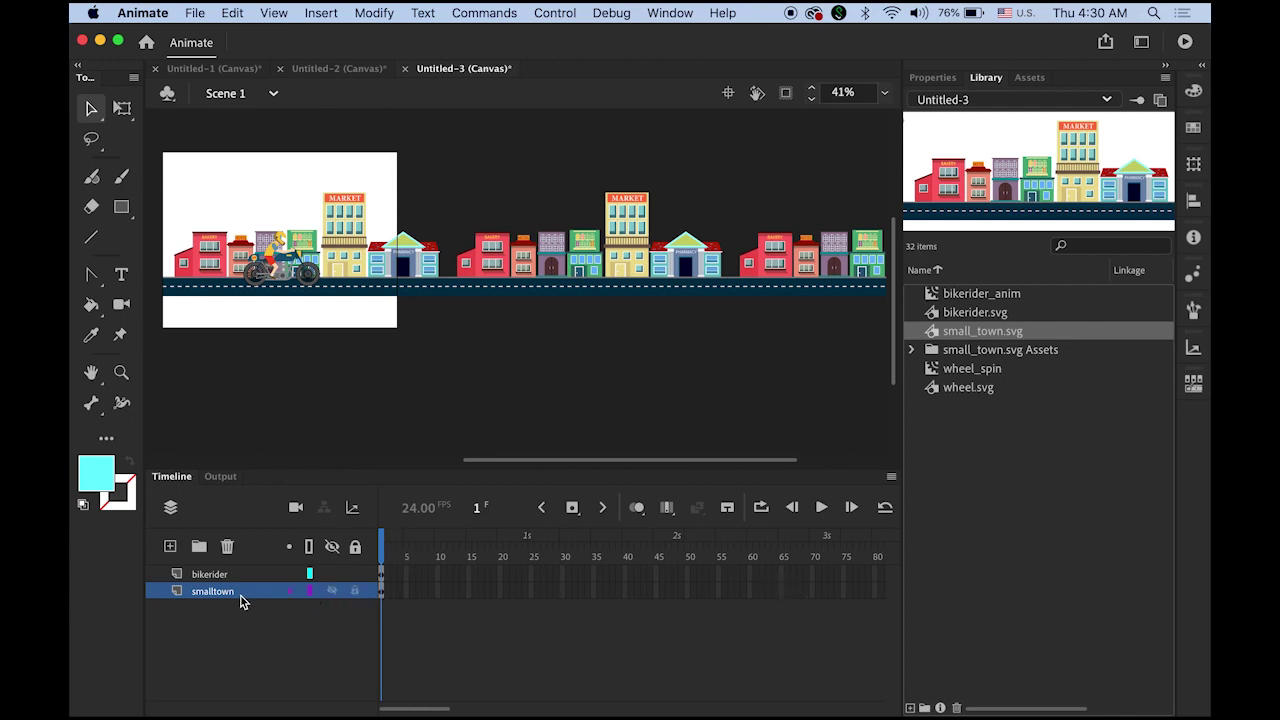
Step: Insert a keyframe at frame 72 on smalltown and create a classic tween from frame 1
click(827, 592)
click(573, 510)
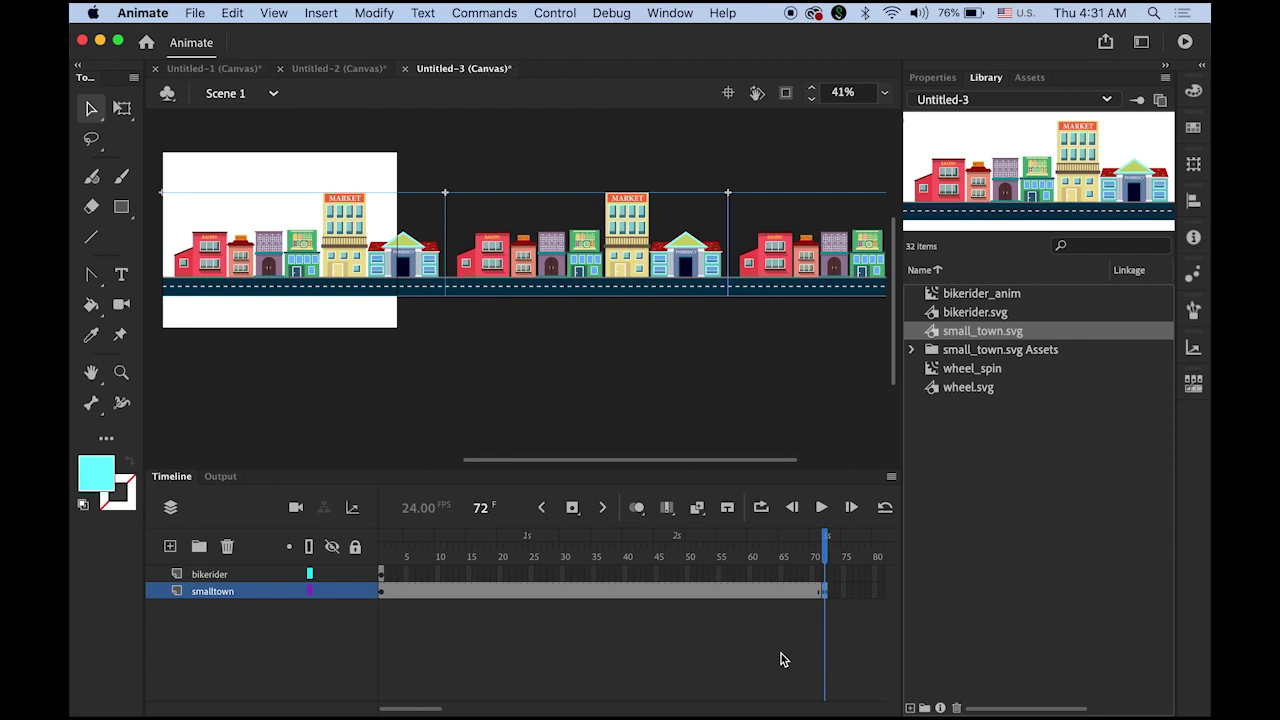
right_click(603, 595)
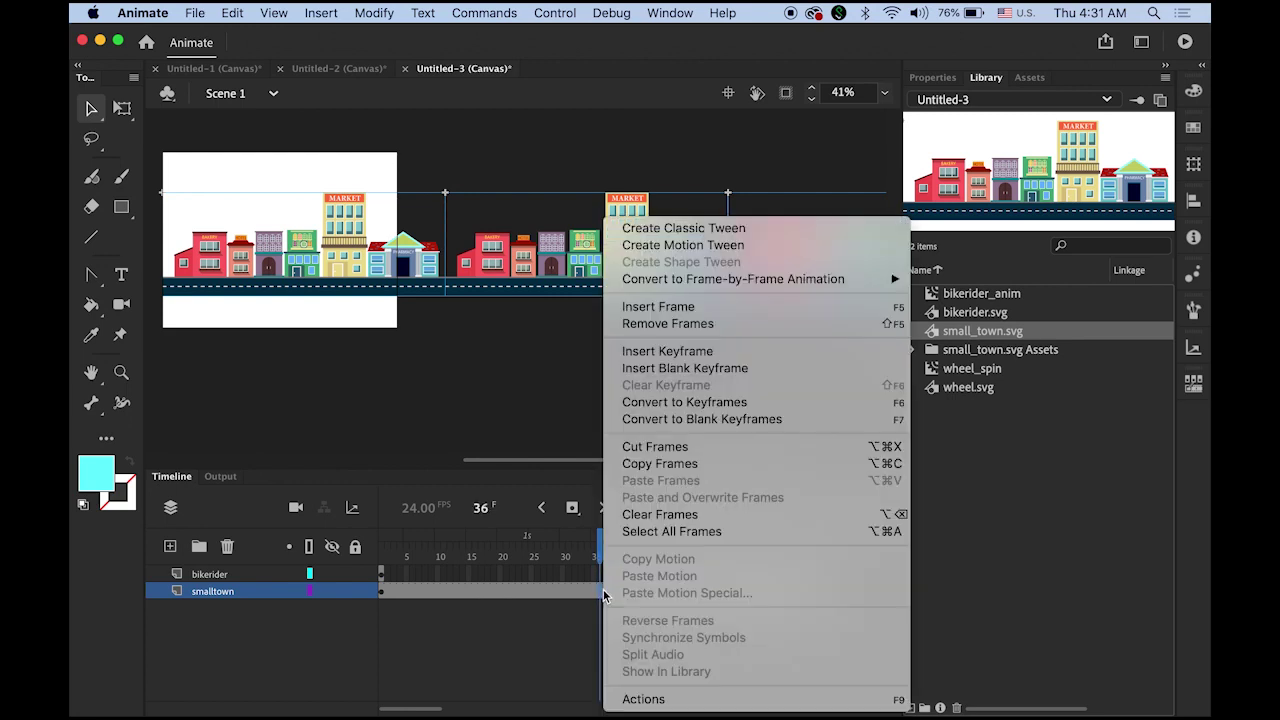
click(703, 229)
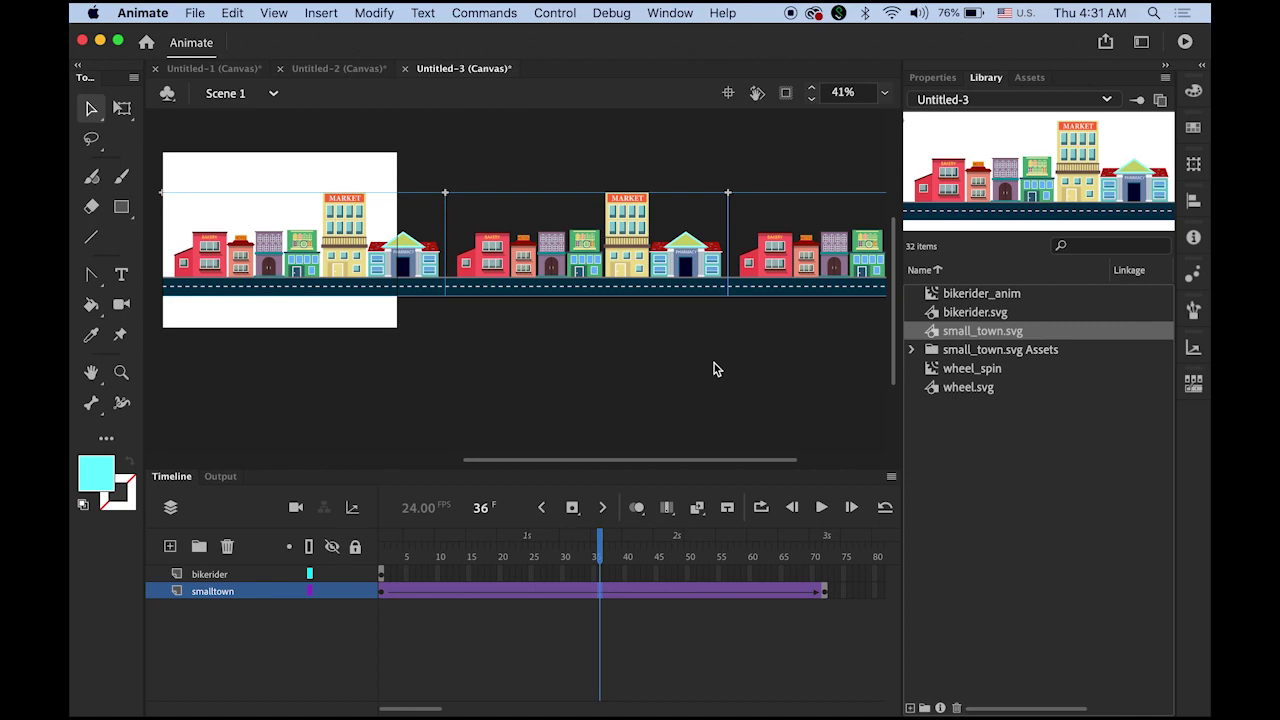
click(823, 591)
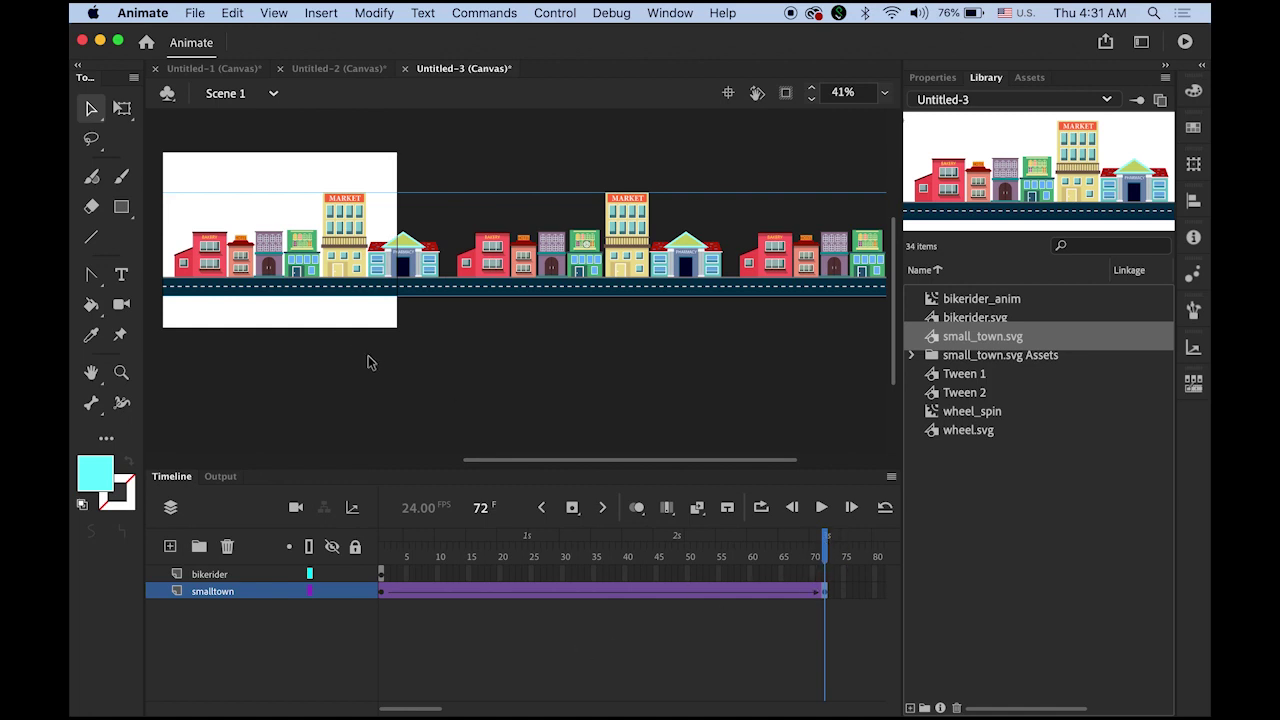
Step: At frame 72 and 82% zoom, slide the town left to match frame 1, then scrub to check
drag(298, 321, 466, 327)
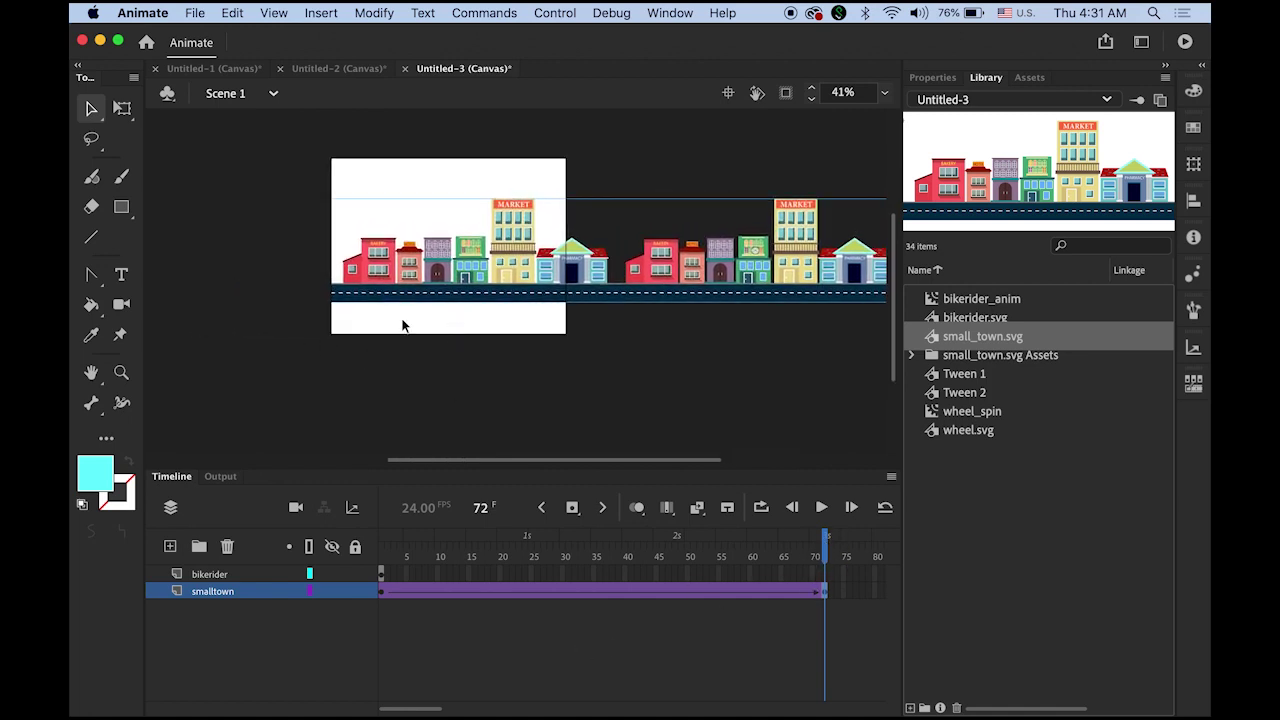
click(363, 283)
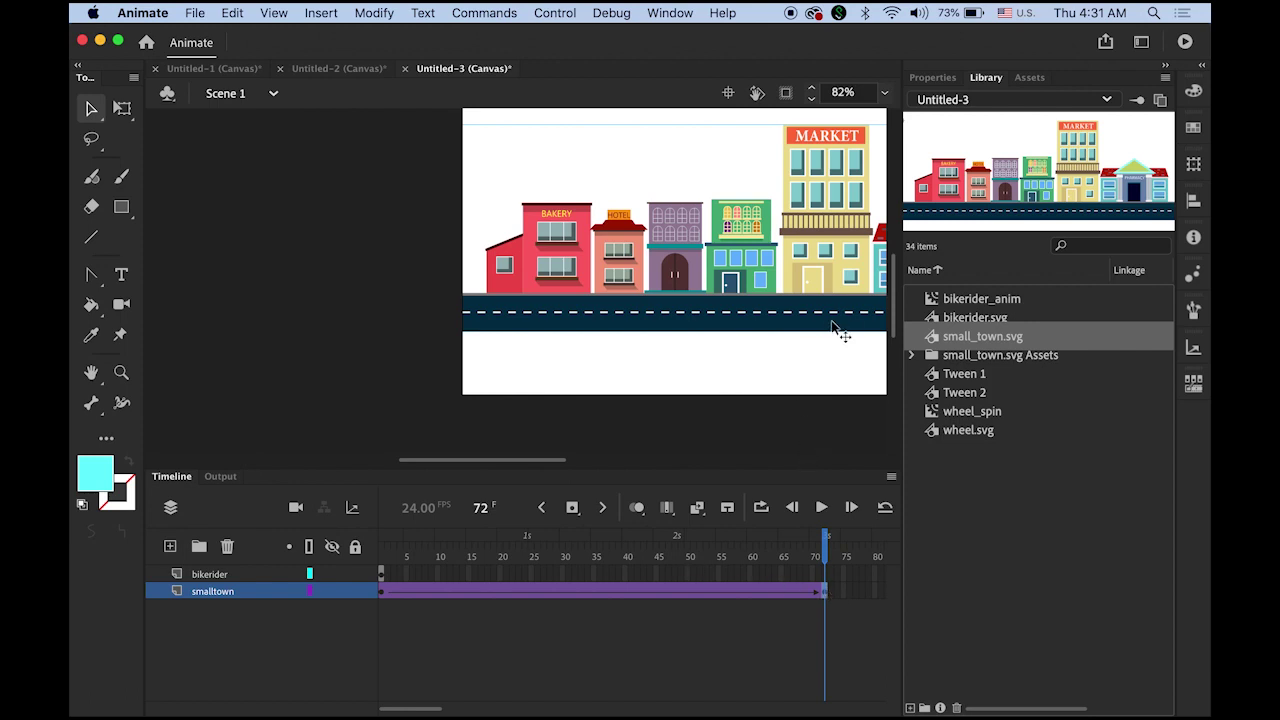
drag(845, 318, 430, 355)
drag(849, 326, 358, 351)
drag(755, 315, 511, 331)
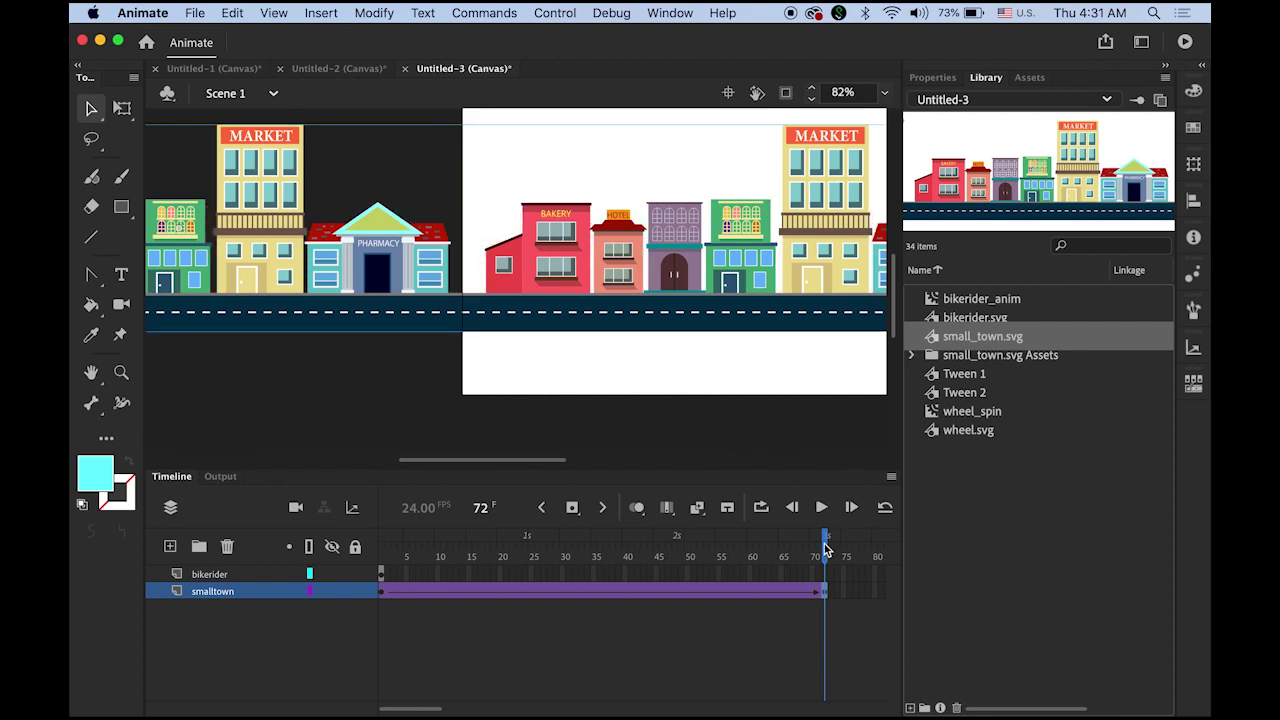
drag(812, 547, 852, 538)
drag(770, 537, 831, 529)
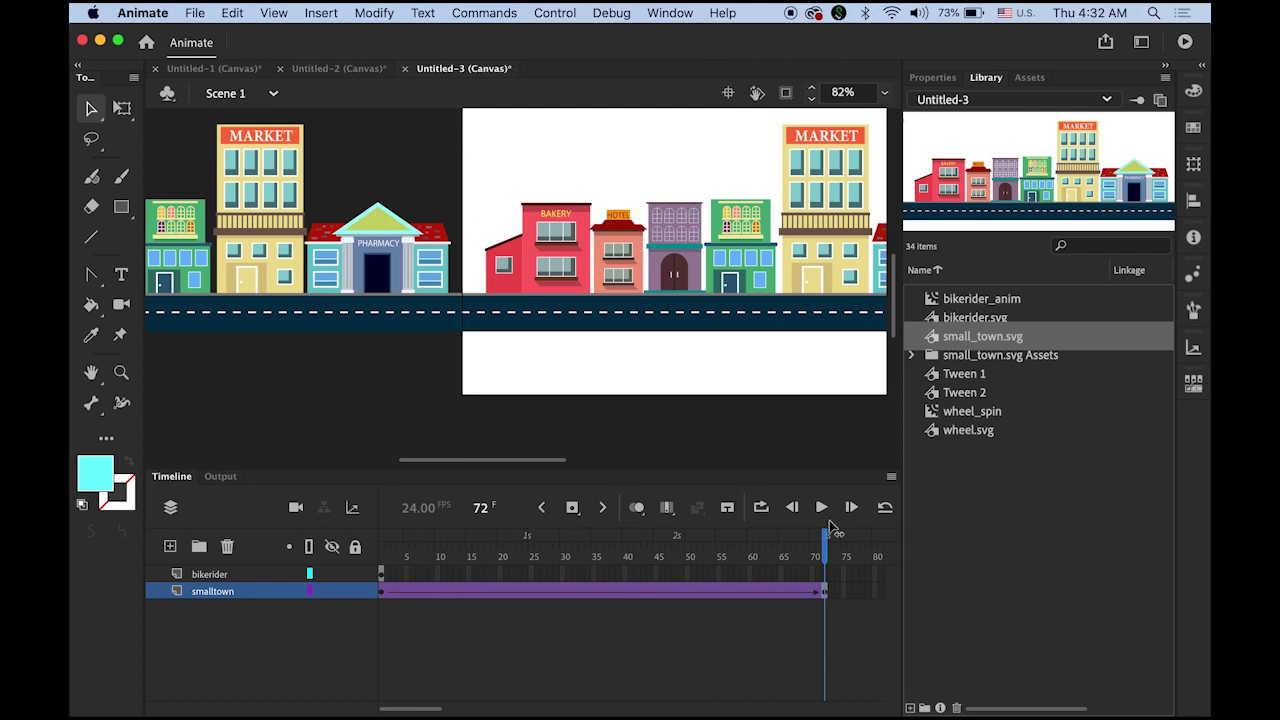
Step: Add a keyframe at frame 72 on the bikerider layer so the rider stays on stage
click(379, 575)
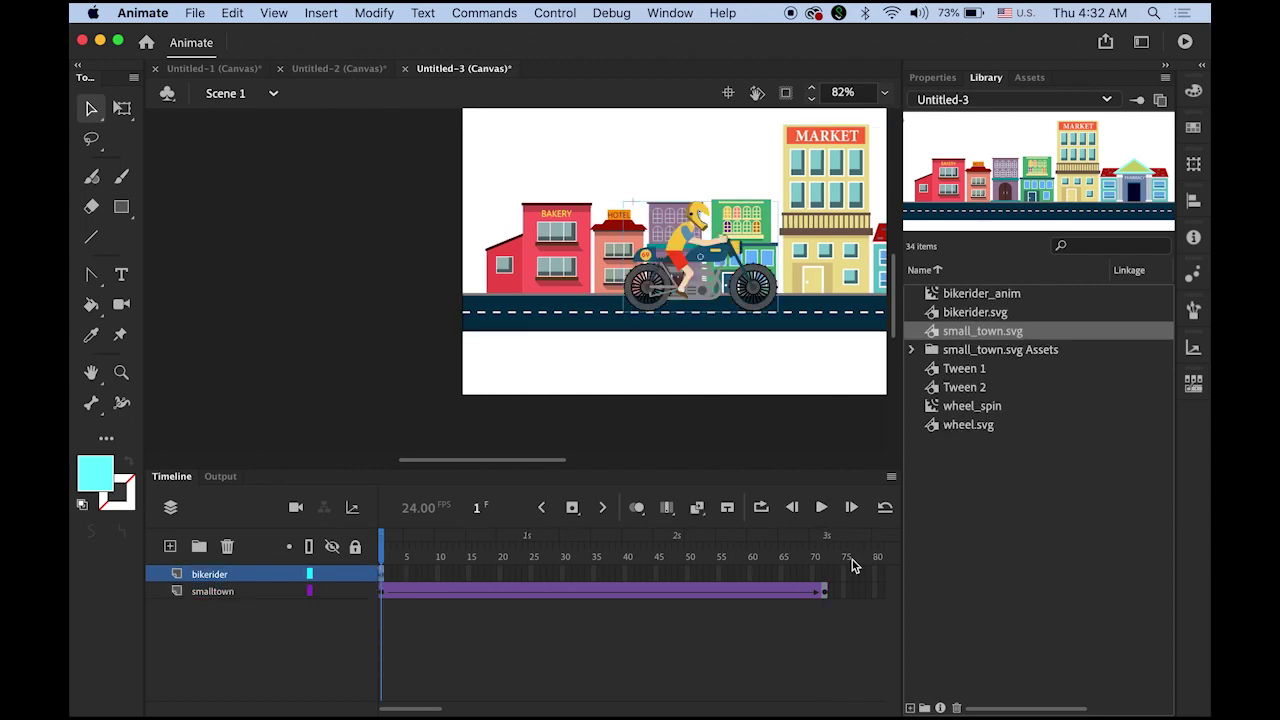
click(826, 577)
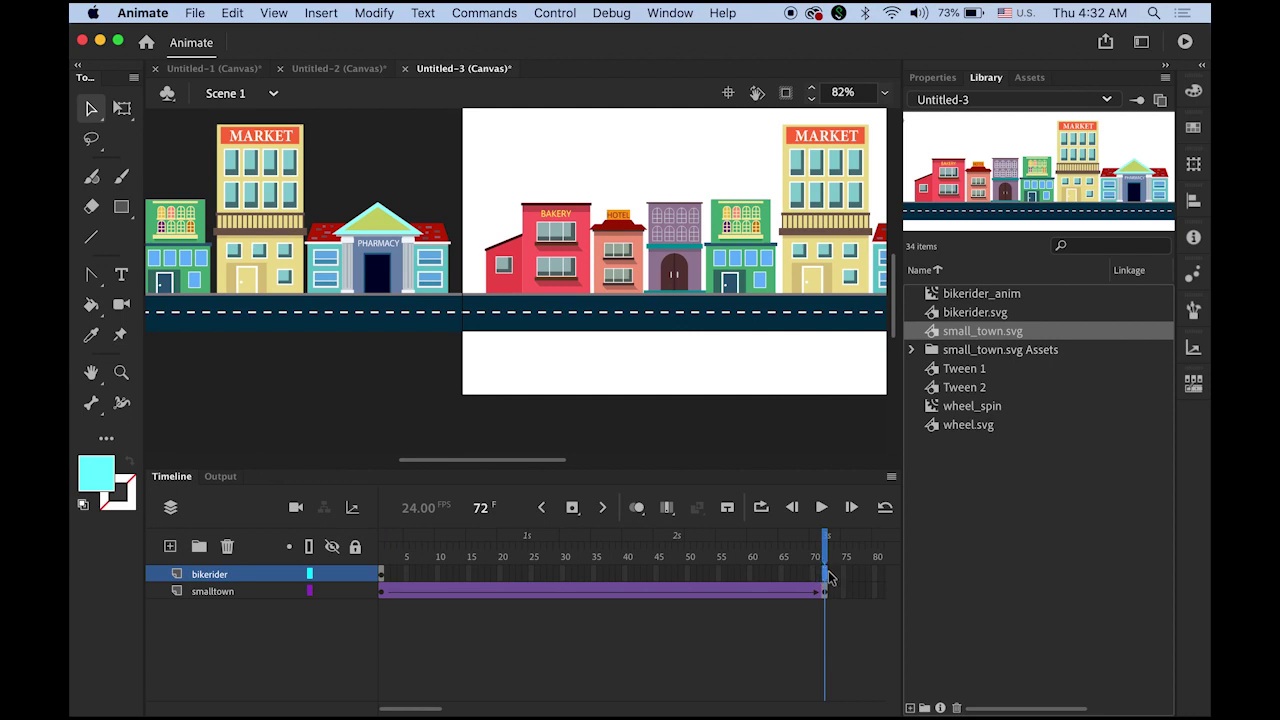
click(574, 508)
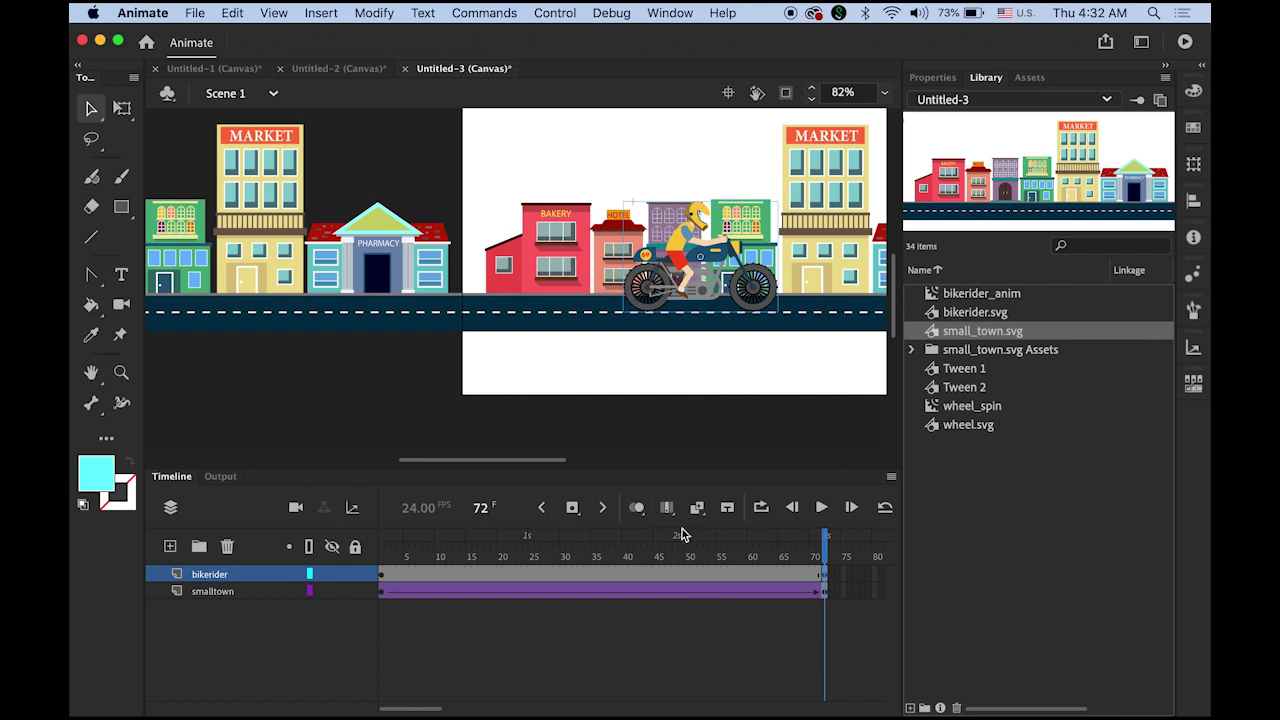
click(673, 441)
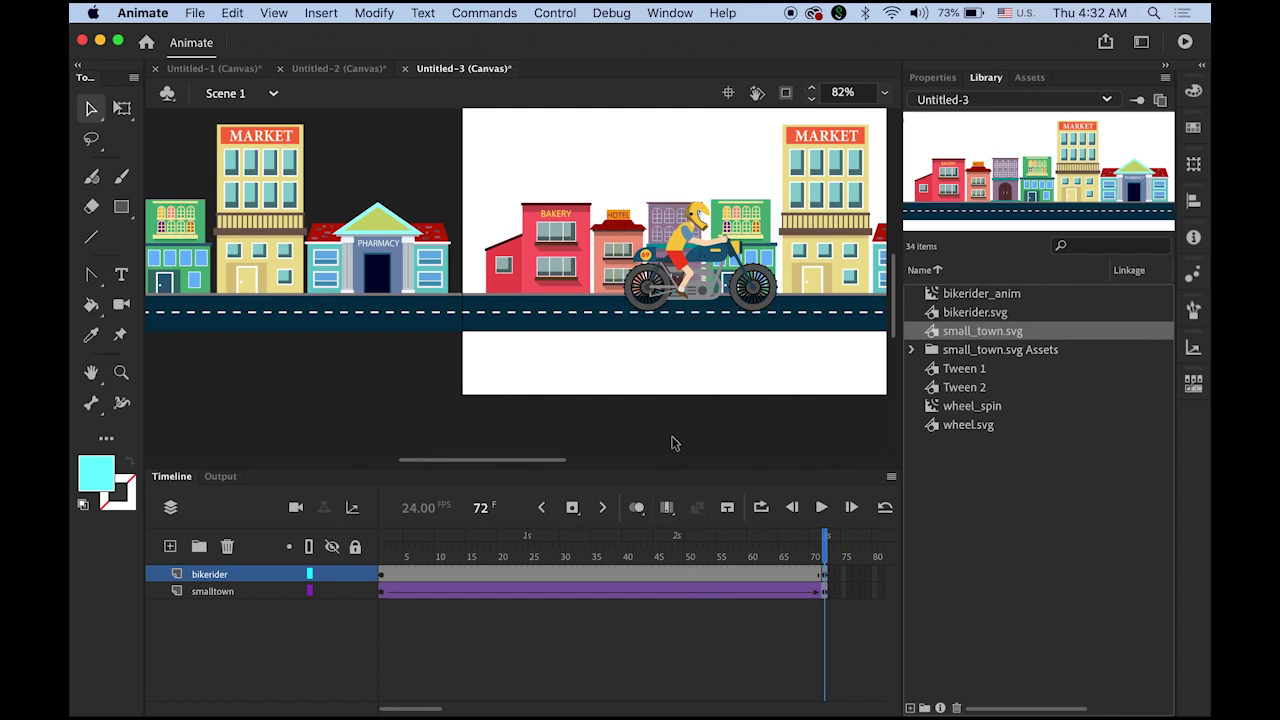
Step: Test the movie in the browser with Cmd+Enter to preview the biker passing the town
key(super+Return)
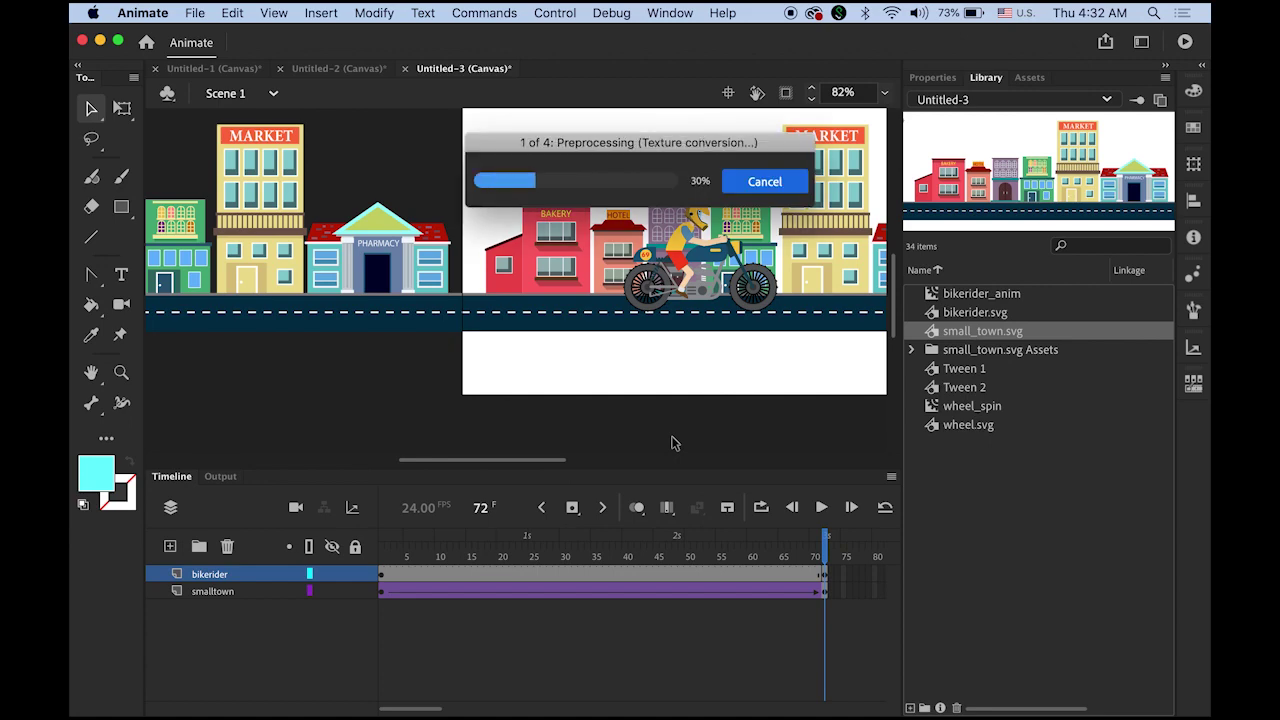